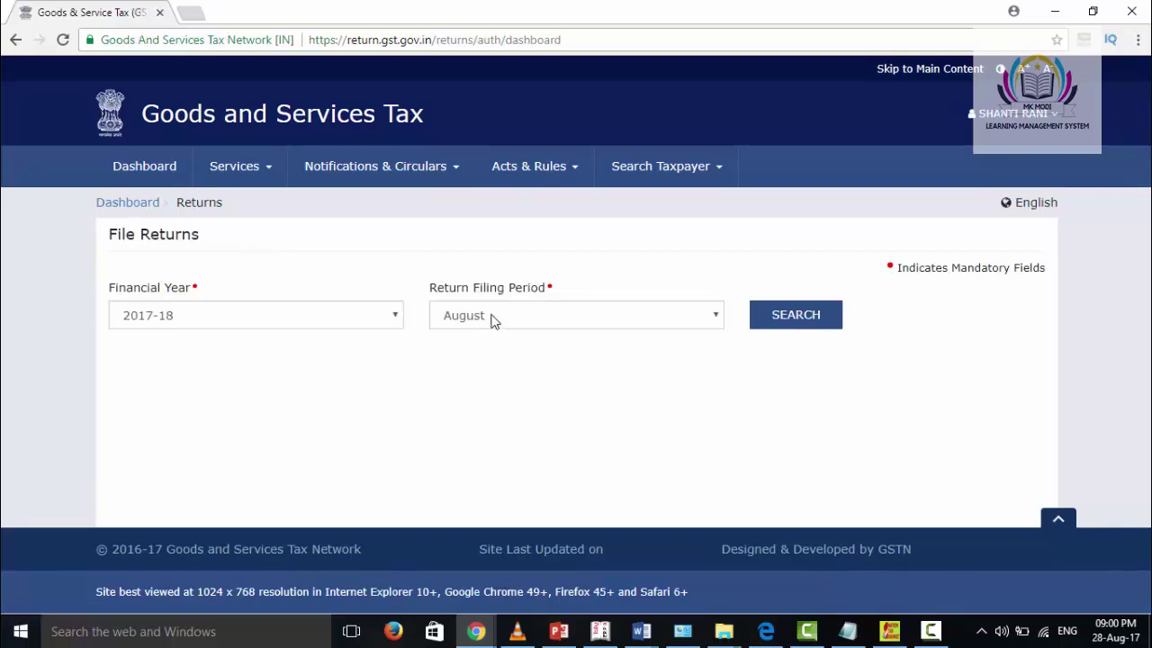
- Search the 2017-18 returns for August and open GSTR1 for online preparation
click(786, 326)
scroll(342, 373, down, 1)
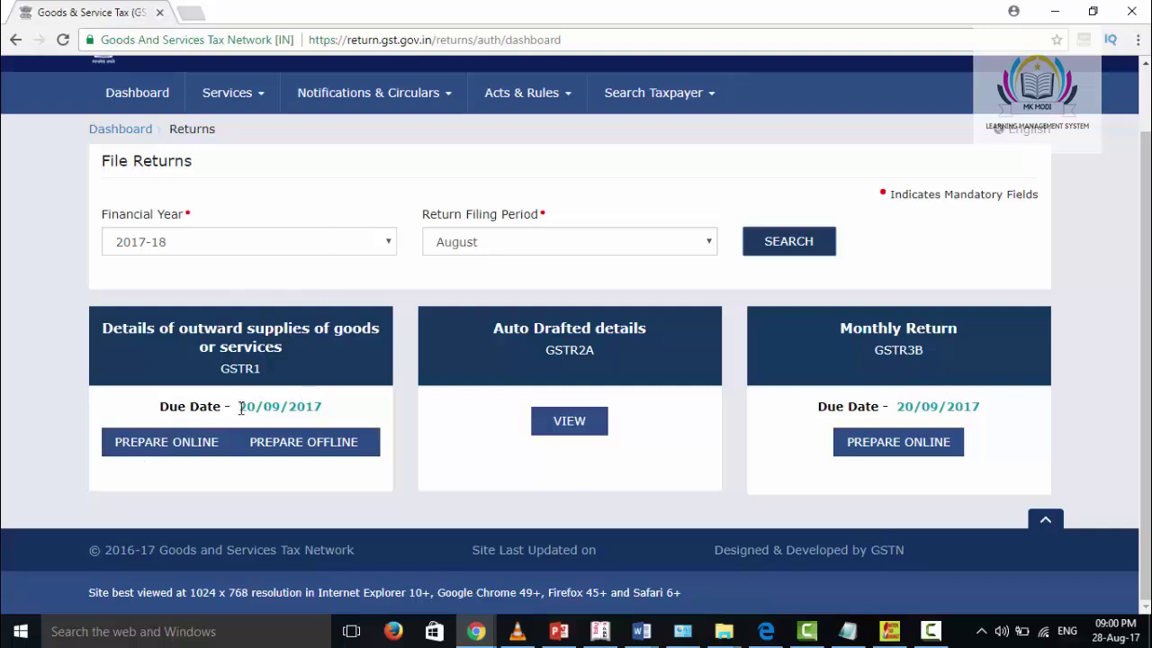
drag(239, 407, 331, 412)
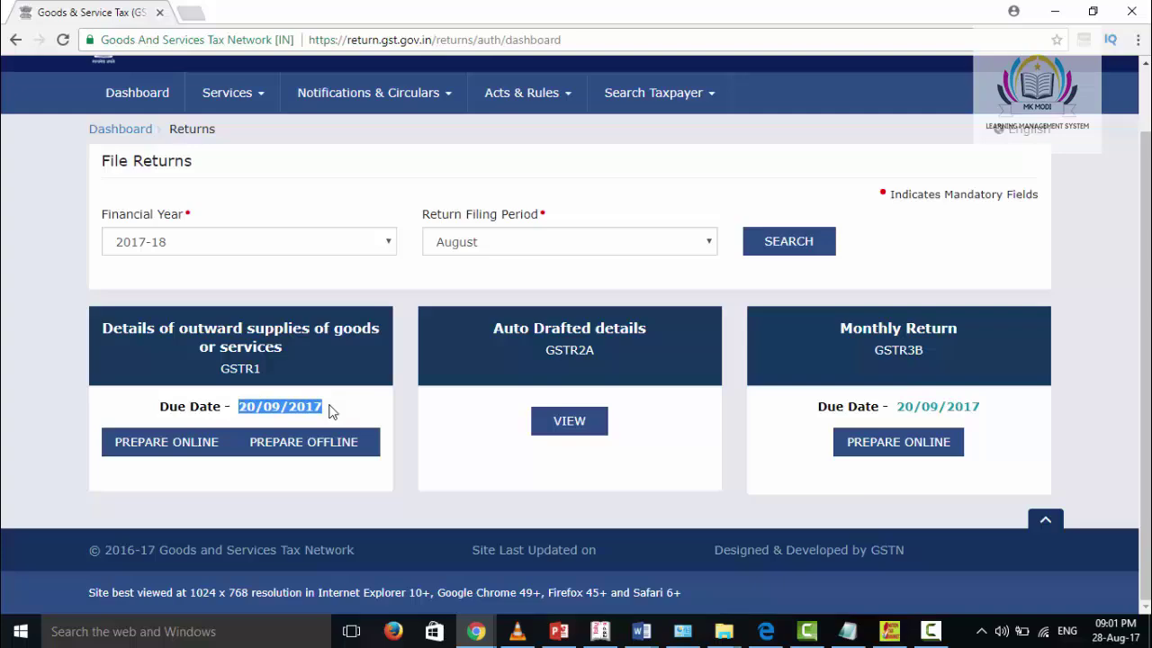
click(139, 450)
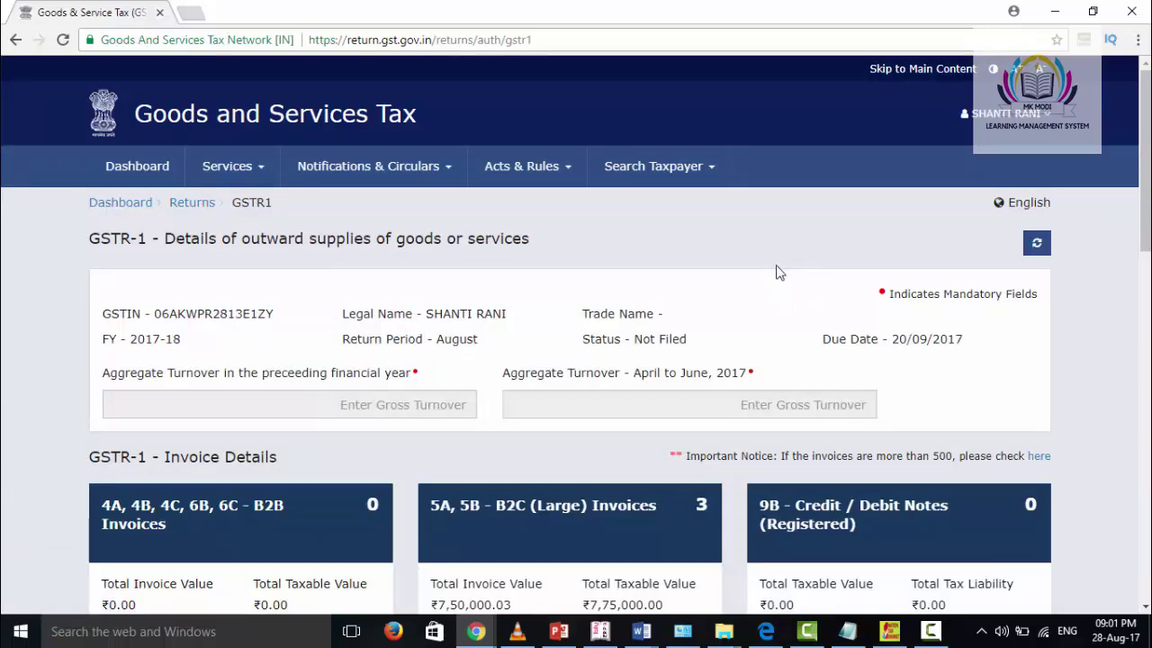
- Examine the GSTR-1 return header and its Invoice Details and Other Details sections, including B2B, B2C, credit/debit notes, exports and advances
scroll(720, 261, down, 1)
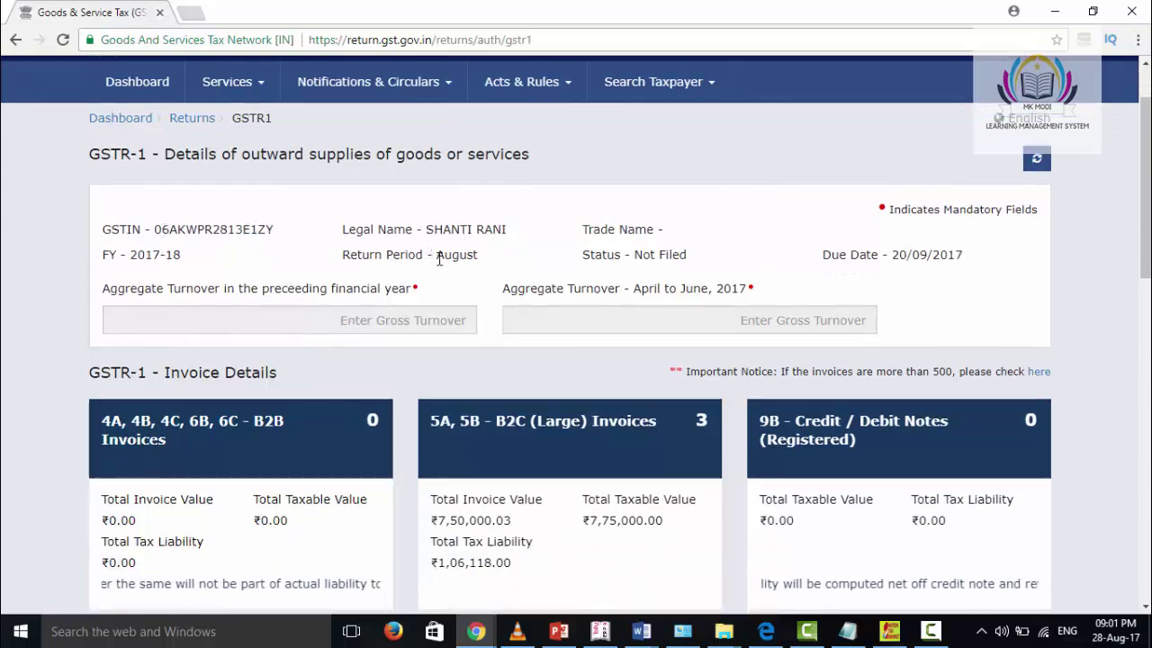
scroll(516, 252, down, 1)
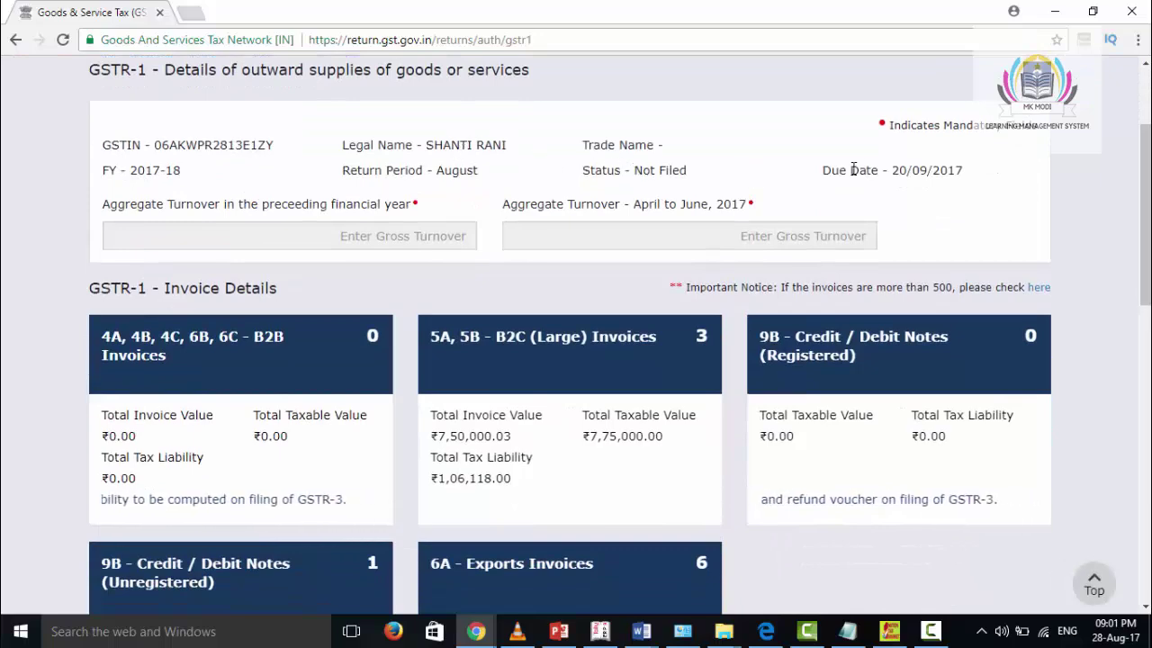
scroll(373, 274, down, 1)
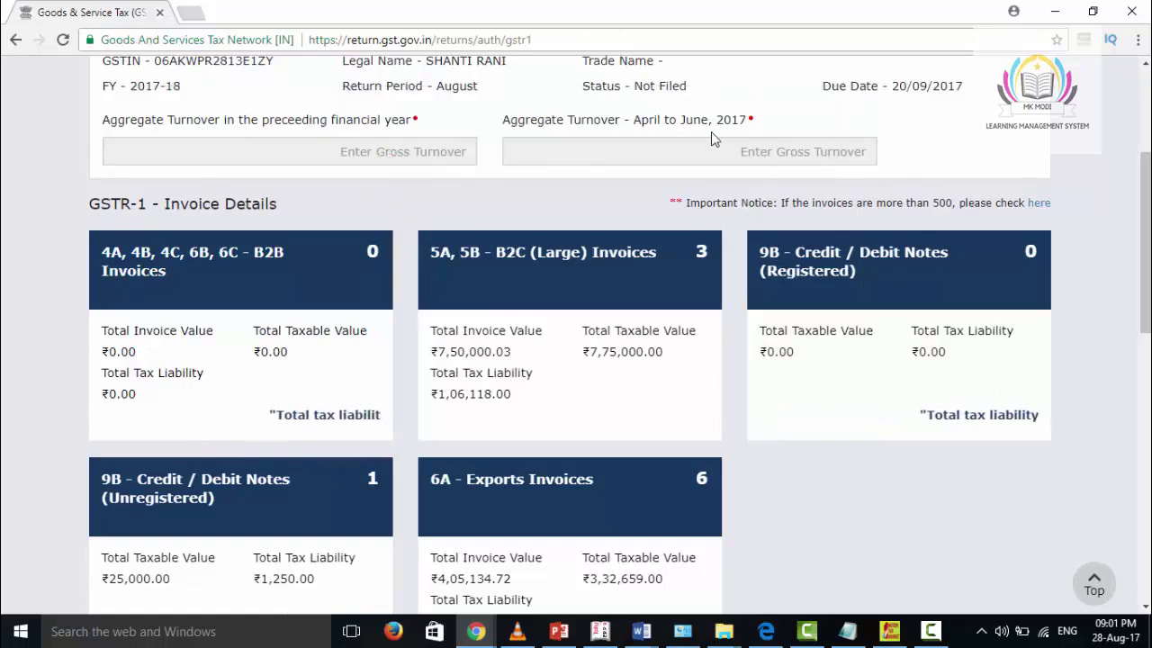
scroll(394, 155, down, 1)
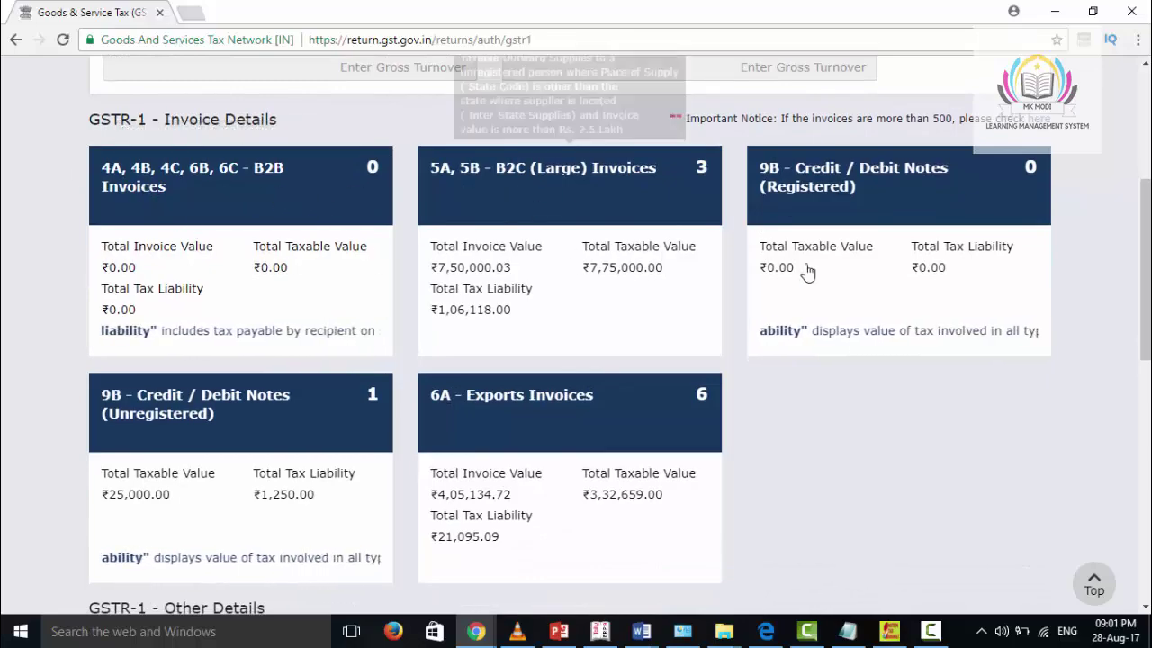
scroll(366, 402, down, 4)
scroll(514, 267, down, 4)
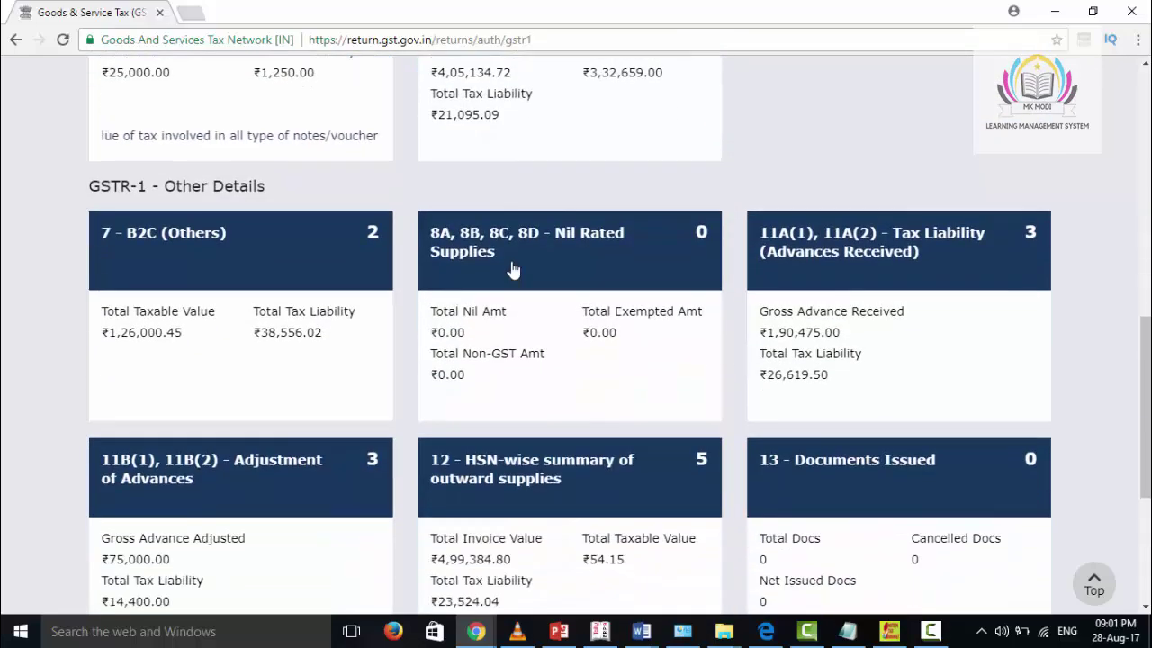
scroll(411, 334, up, 8)
scroll(396, 337, up, 2)
scroll(387, 351, down, 2)
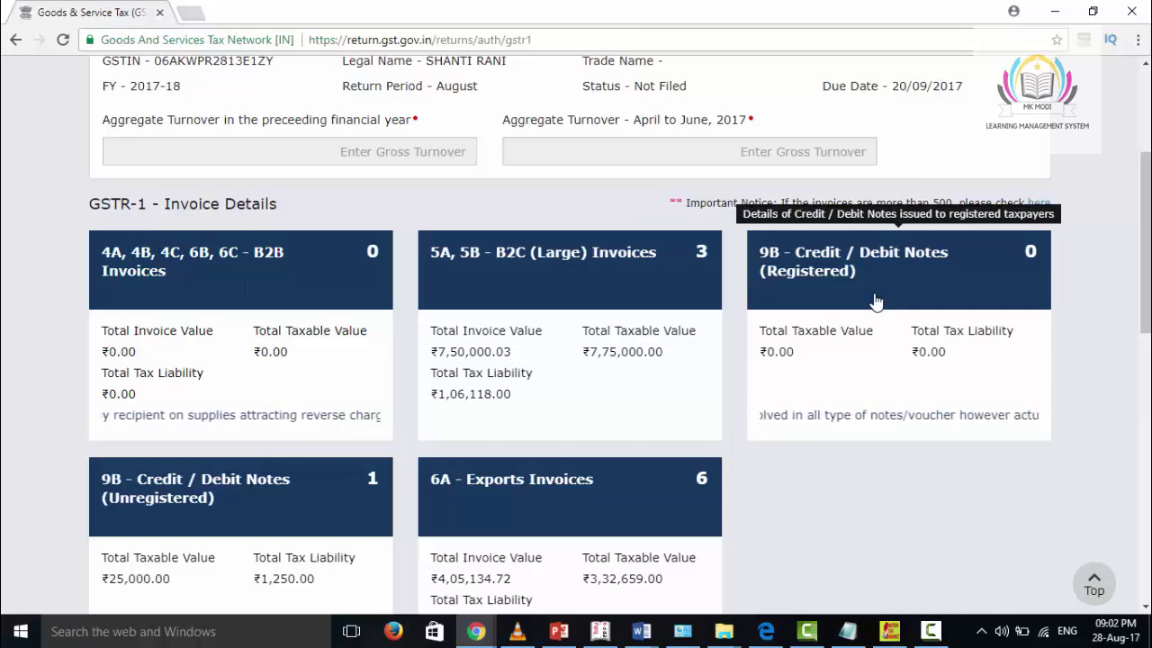
scroll(878, 303, down, 1)
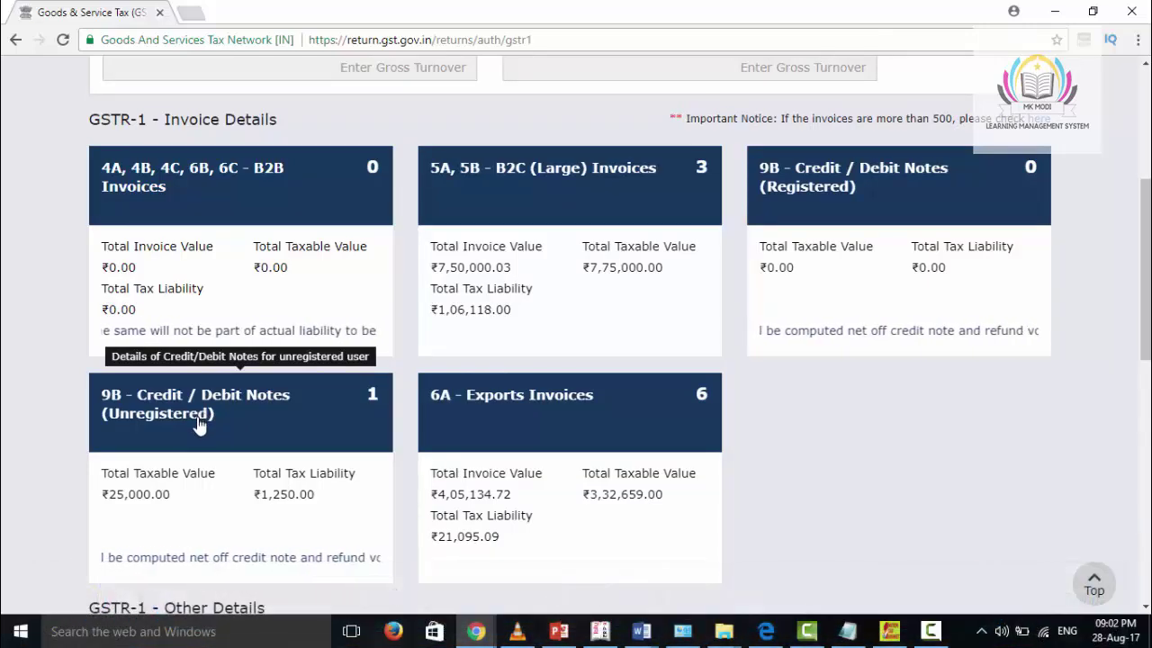
scroll(536, 378, down, 1)
scroll(536, 378, down, 3)
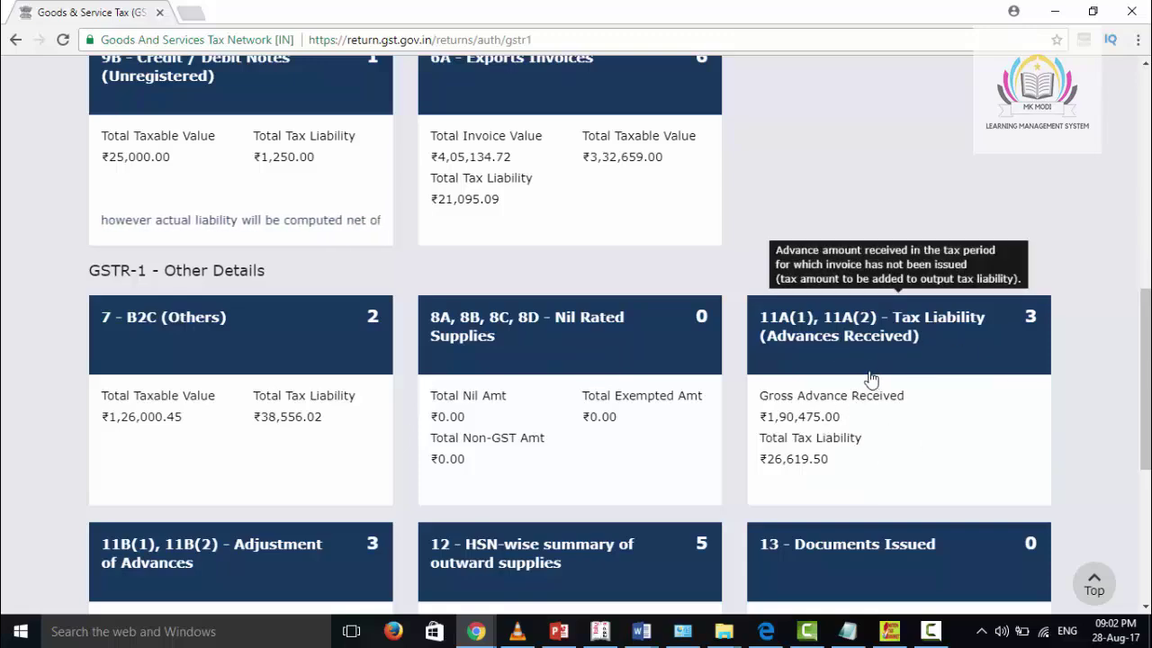
scroll(206, 230, up, 5)
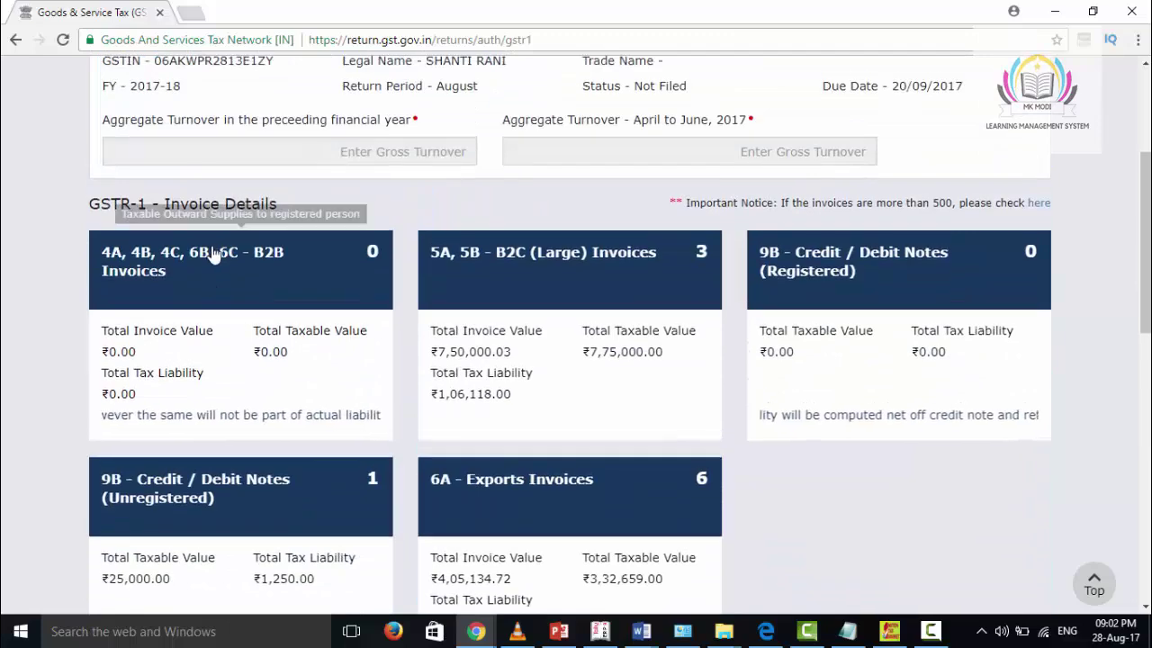
- Open the 4A, 4B, 4C, 6B, 6C - B2B Invoices section and start adding an invoice
click(232, 275)
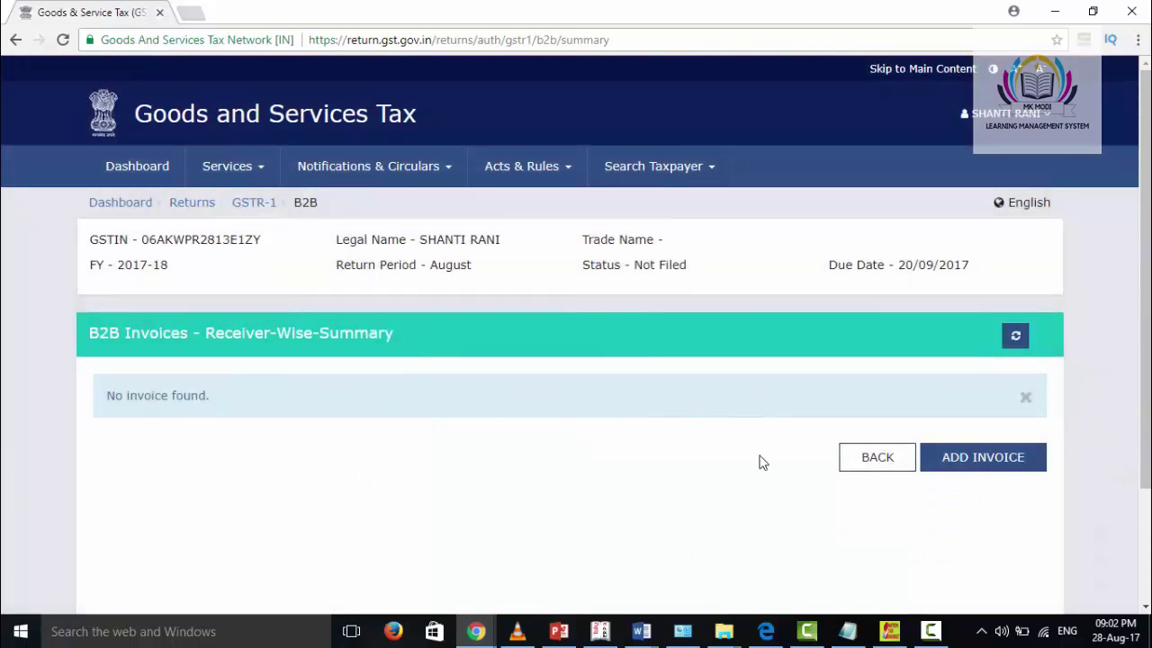
click(969, 461)
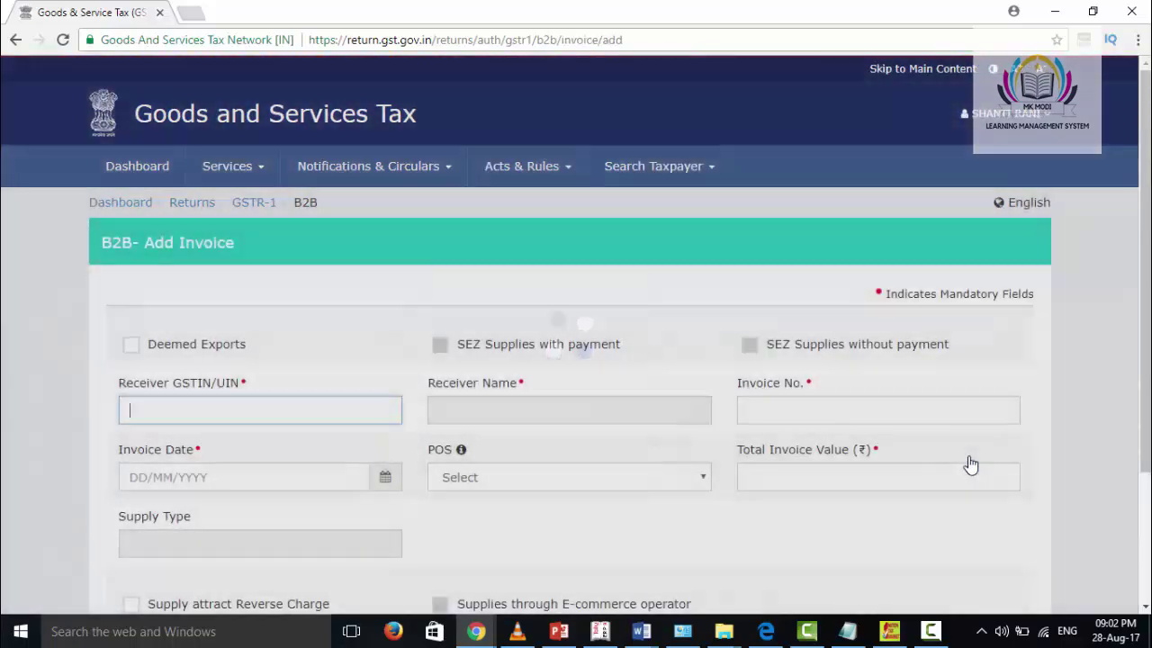
scroll(568, 399, down, 1)
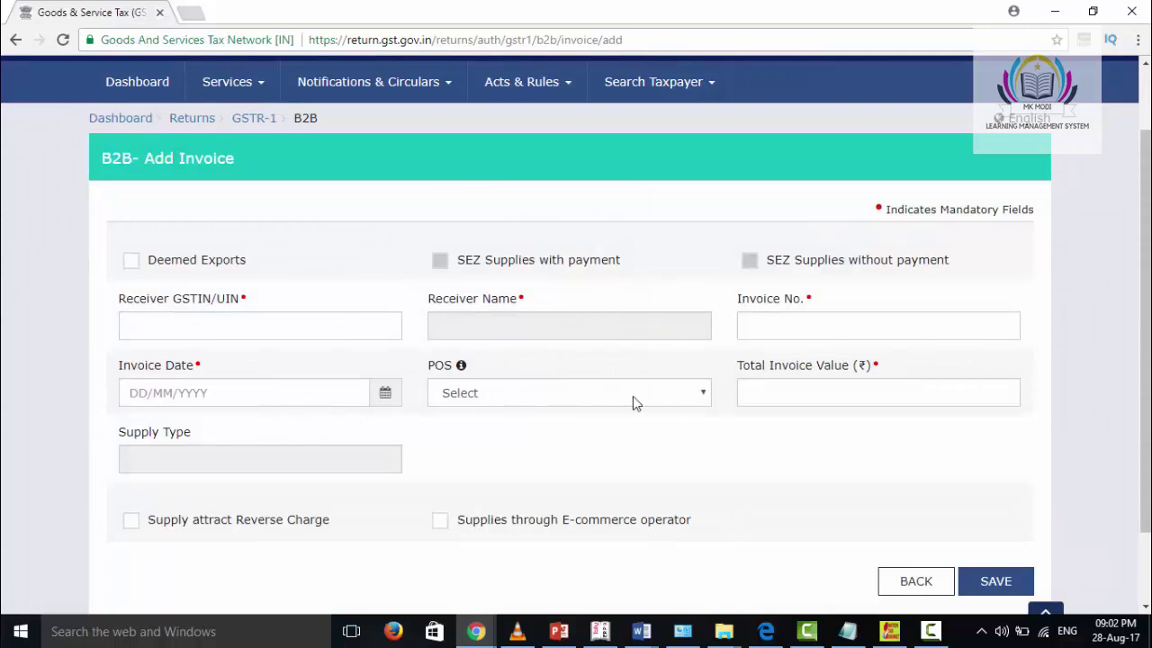
scroll(306, 463, down, 1)
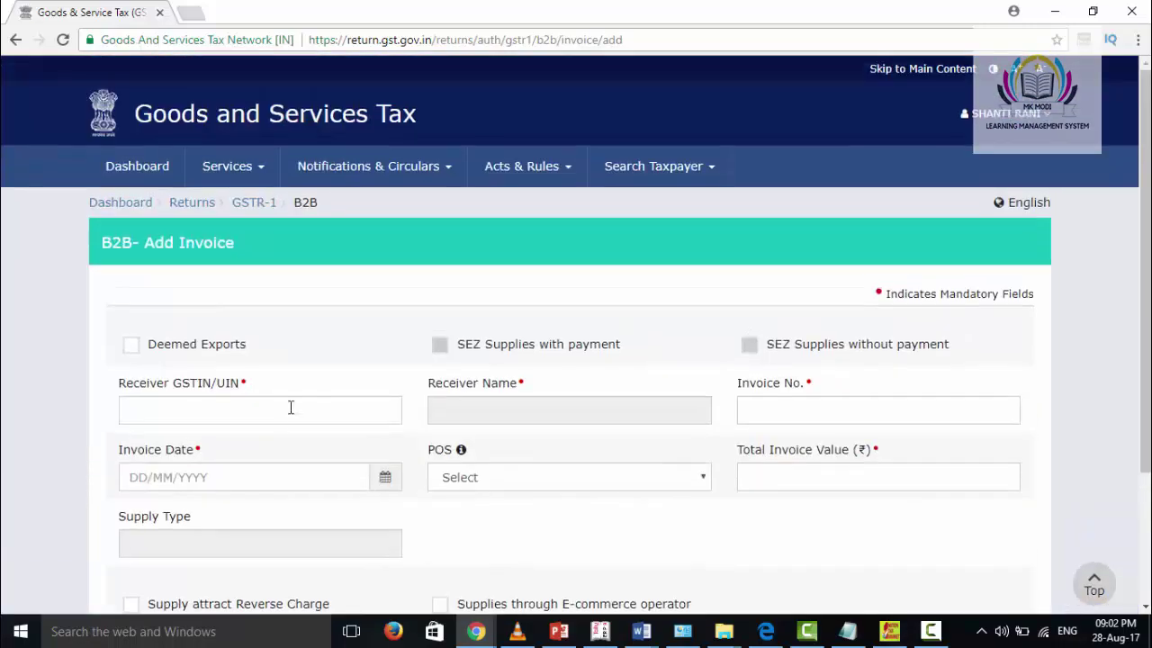
- Enter the receiver's GSTIN and set the invoice number to 101
scroll(270, 405, down, 1)
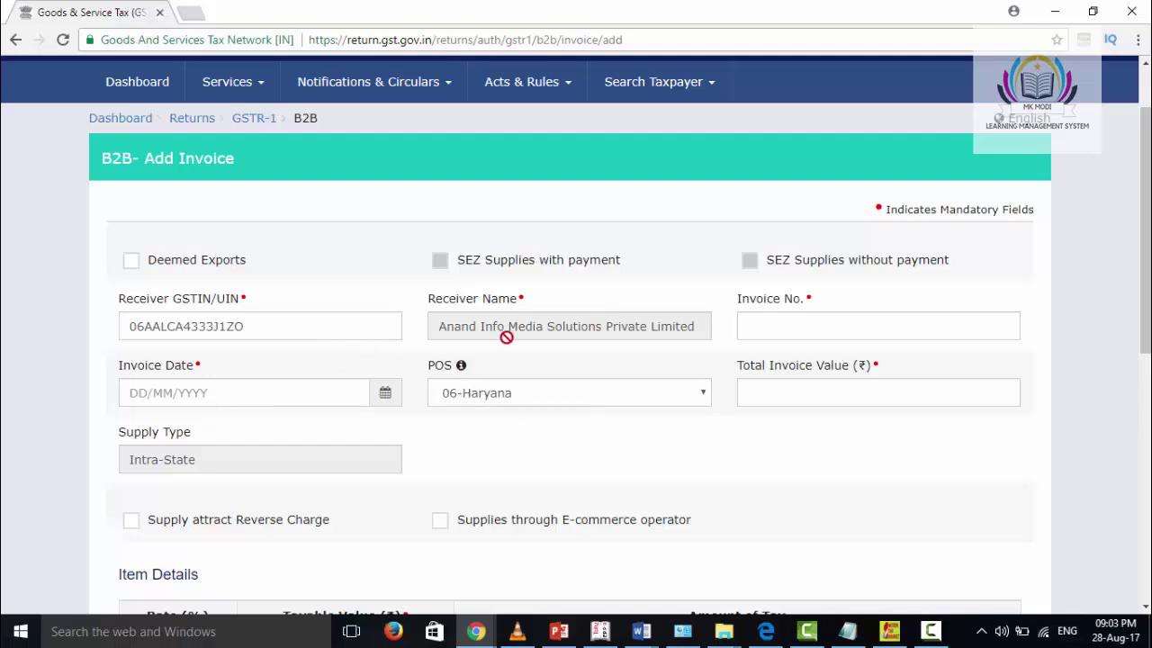
click(770, 338)
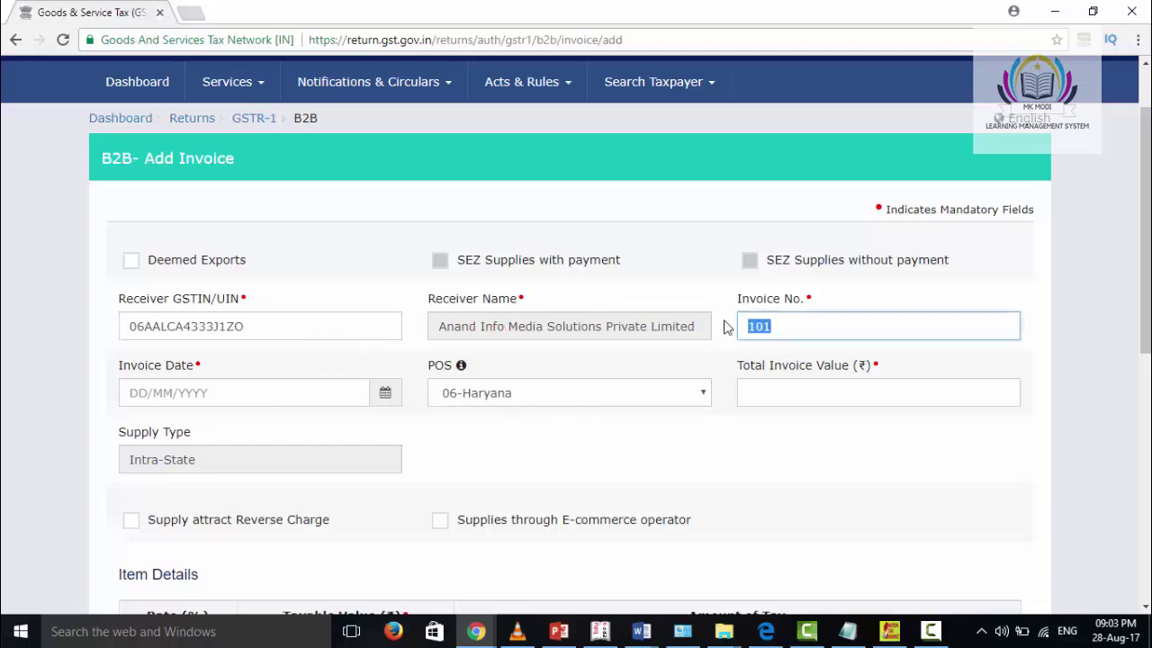
text(1)
- Set the invoice date to 19/07/2017 and the total invoice value to 30000
click(314, 390)
click(385, 392)
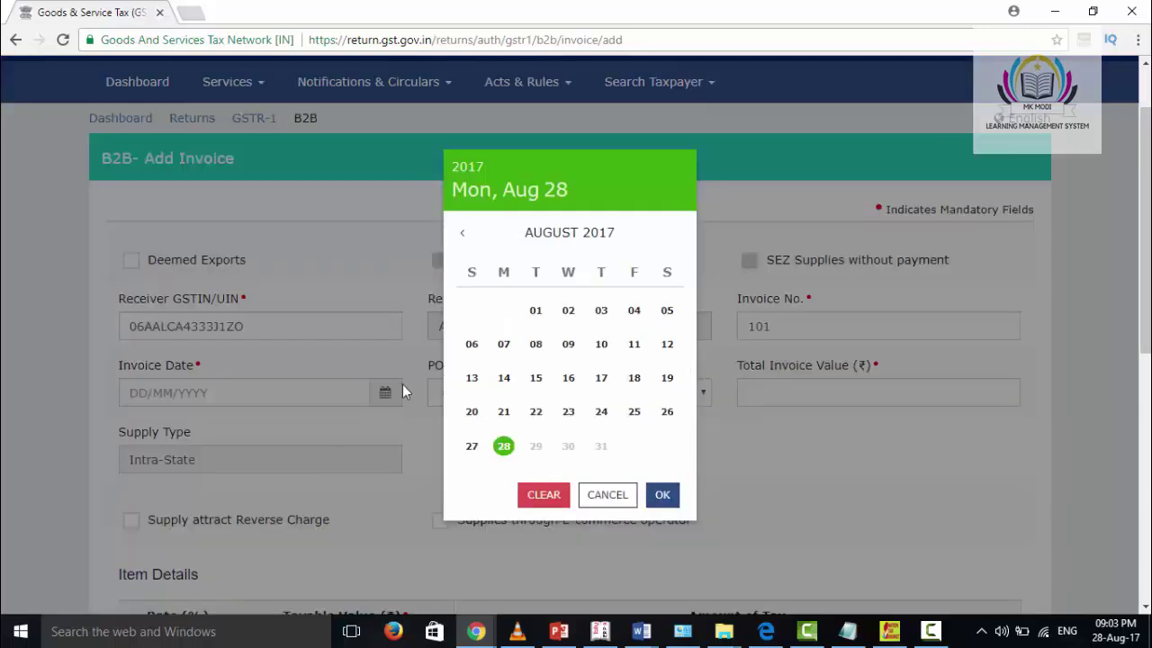
click(463, 233)
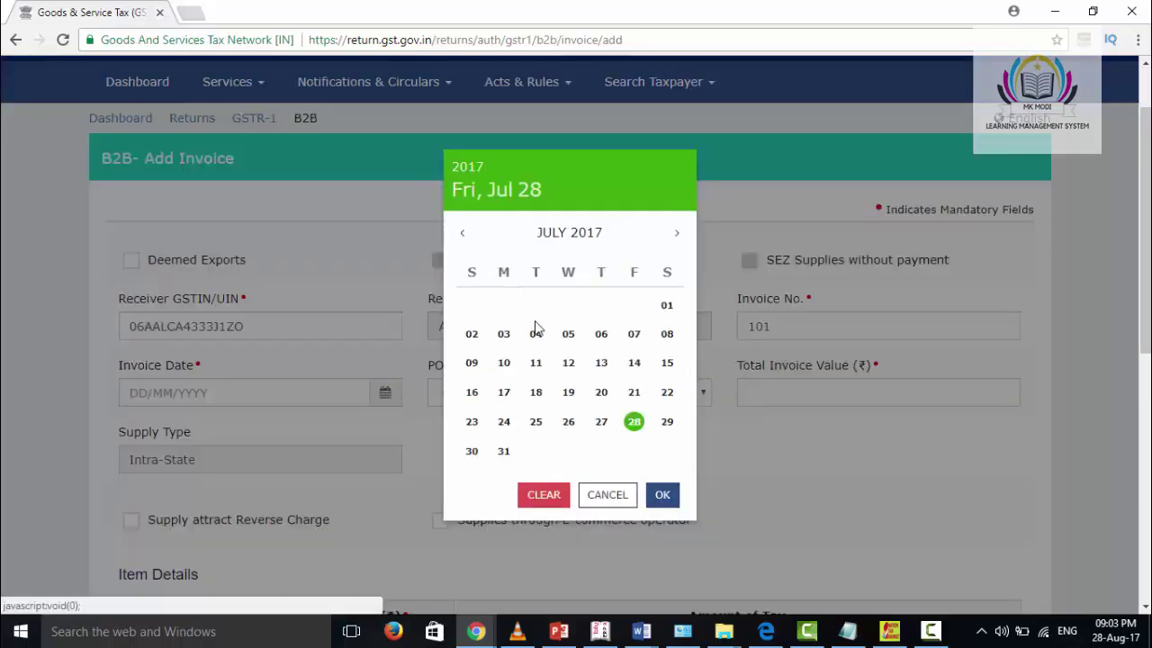
click(569, 393)
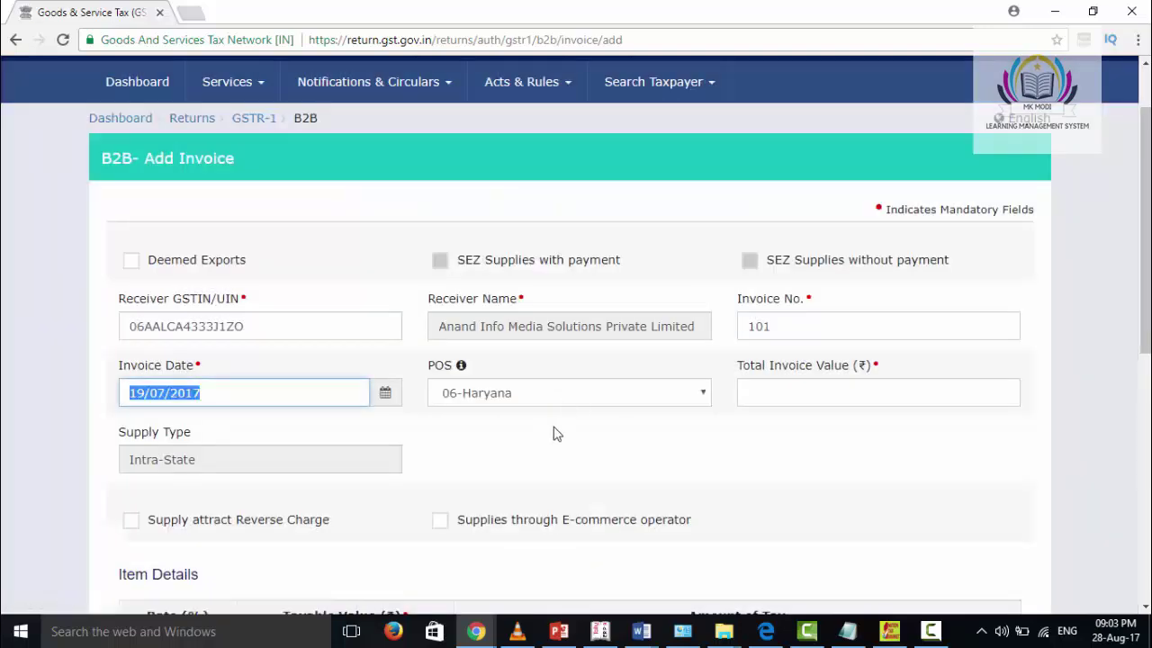
click(772, 390)
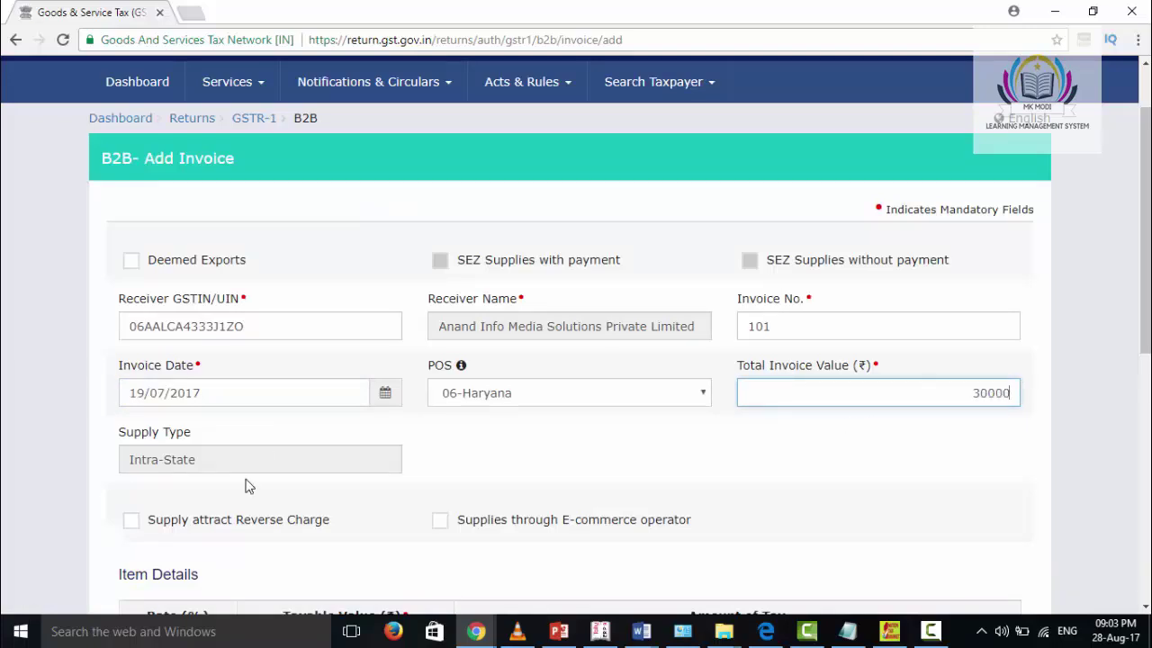
- Enter a taxable value of 30000 at the 18% rate in the item details and save the invoice
scroll(198, 455, down, 1)
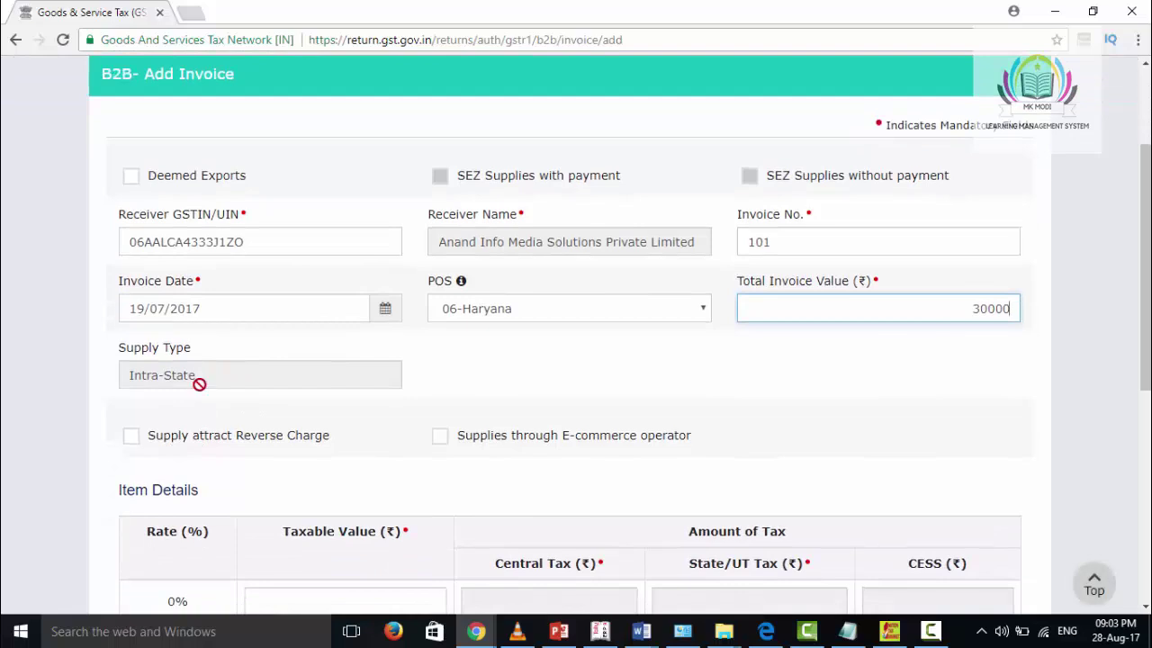
scroll(204, 401, down, 3)
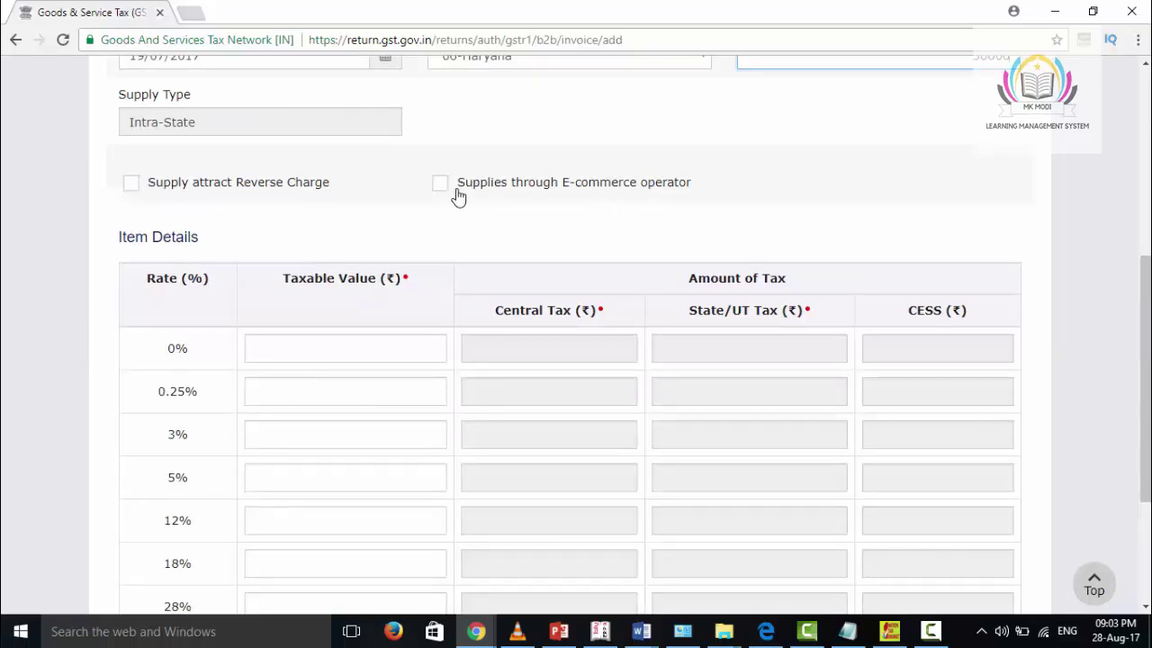
scroll(364, 339, down, 1)
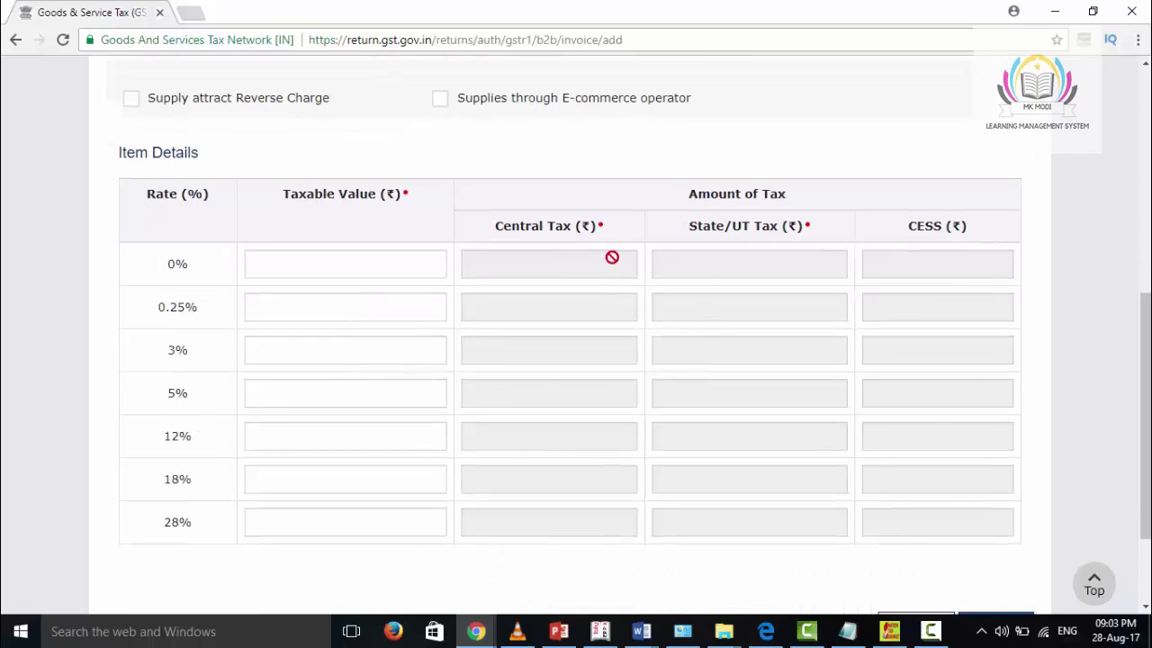
scroll(619, 252, up, 4)
scroll(620, 242, down, 6)
scroll(504, 338, up, 1)
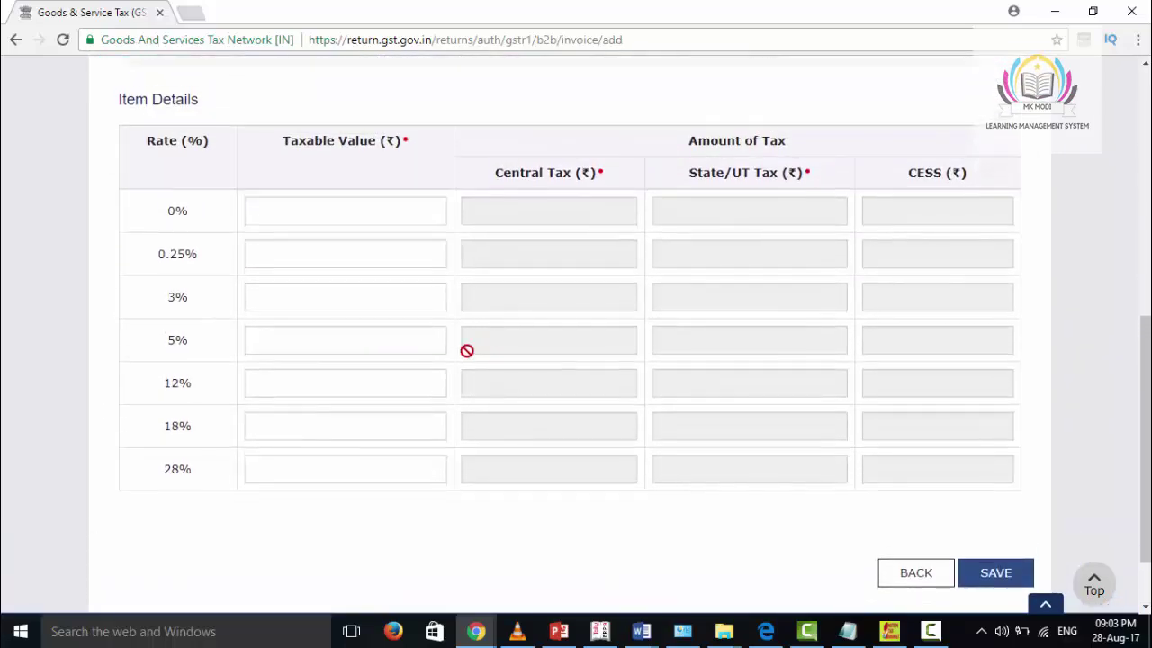
click(349, 422)
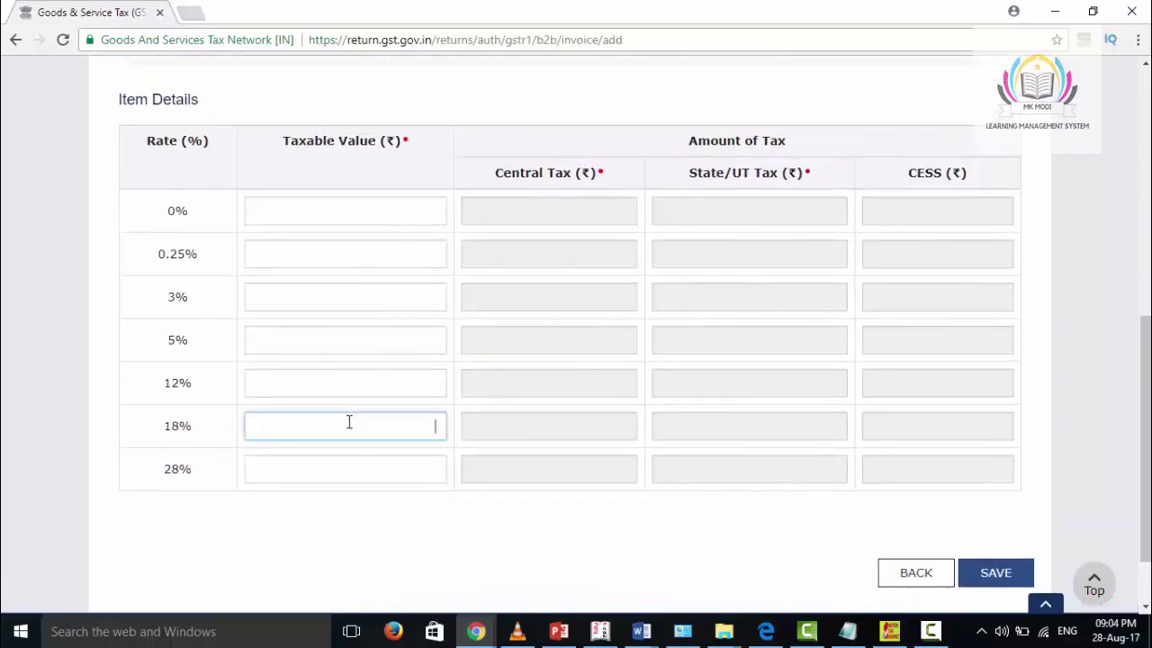
text(30000)
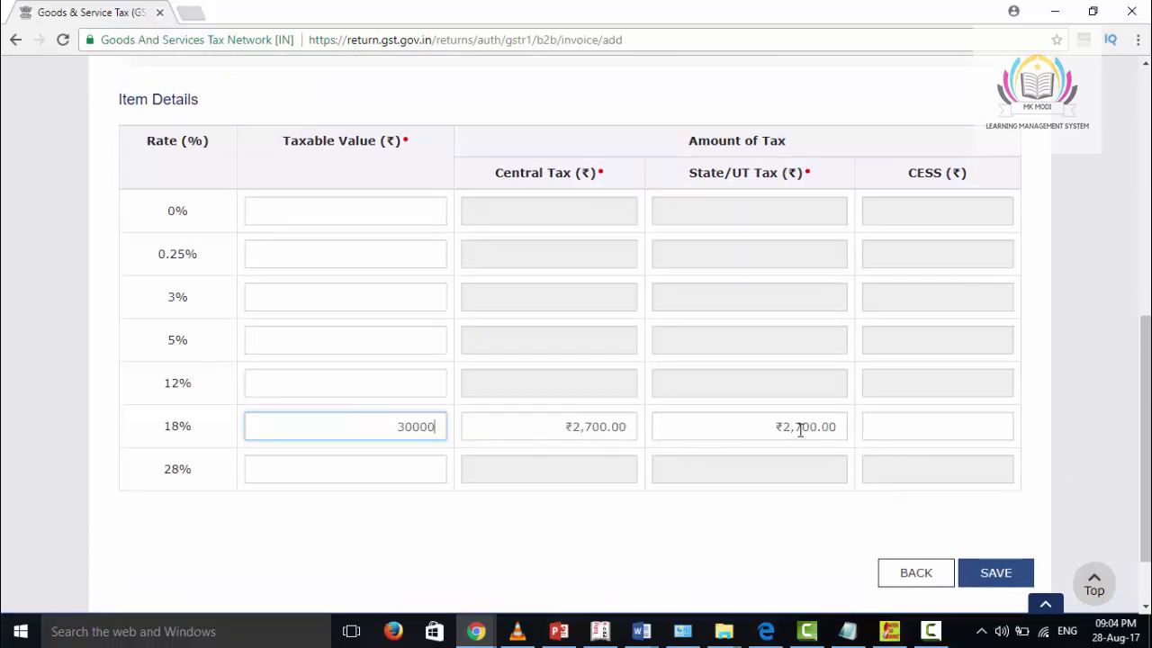
scroll(822, 430, down, 2)
click(980, 488)
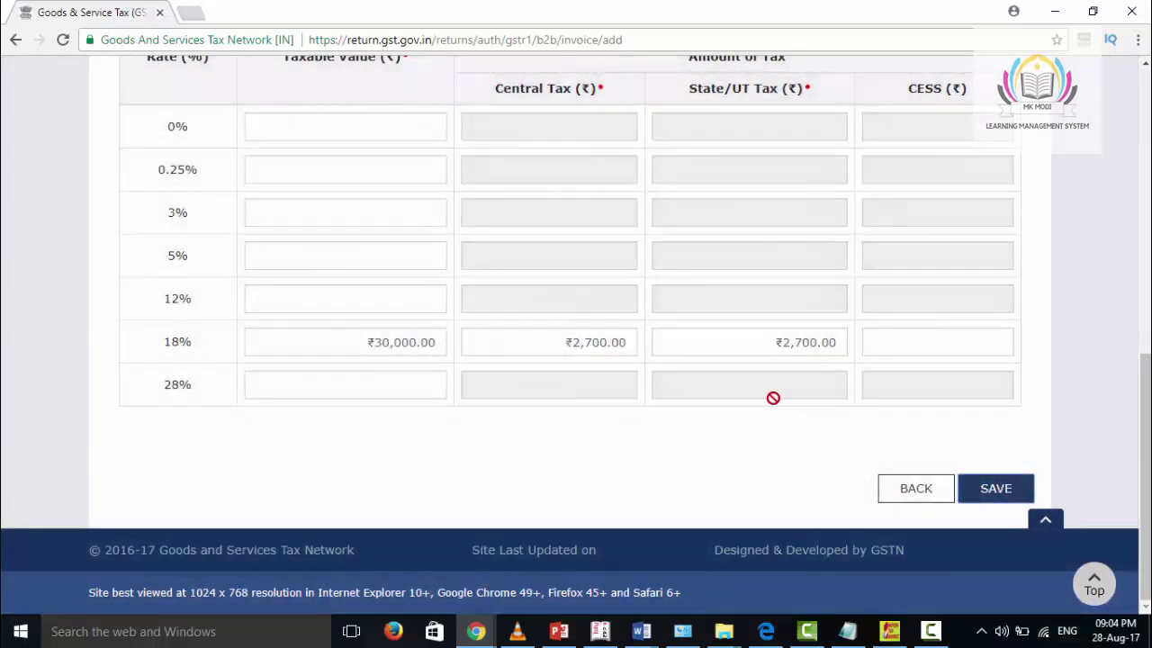
scroll(810, 391, up, 3)
scroll(810, 391, down, 3)
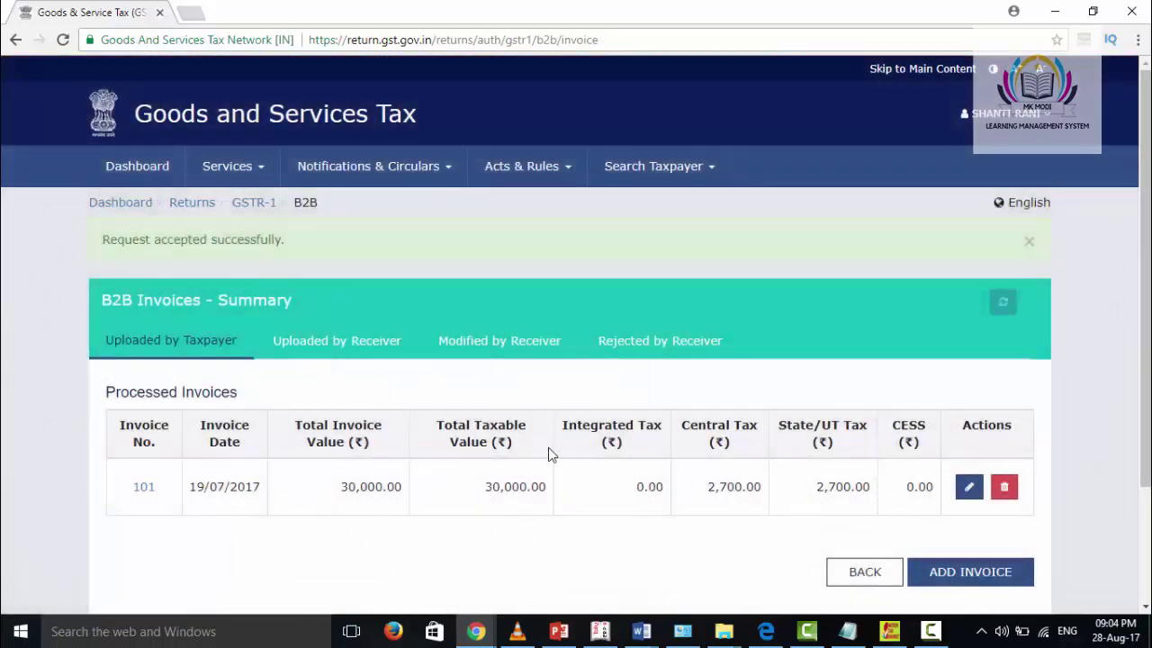
- Delete processed invoice 101 from the B2B invoices summary and confirm the deletion
scroll(531, 452, down, 1)
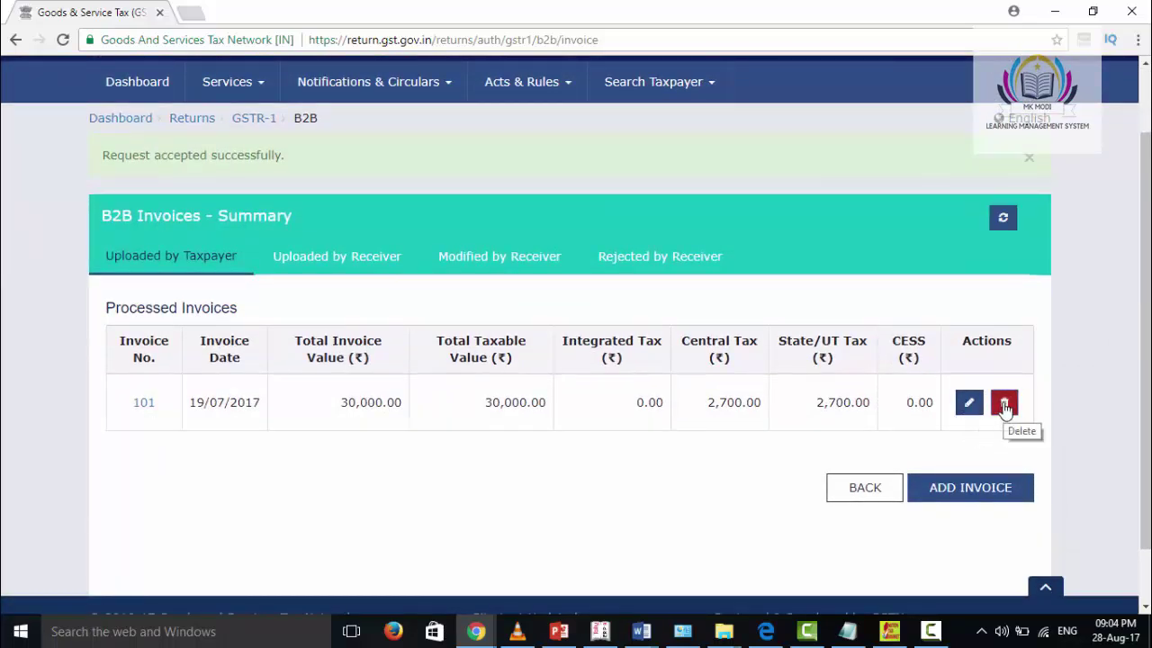
click(1010, 403)
click(638, 317)
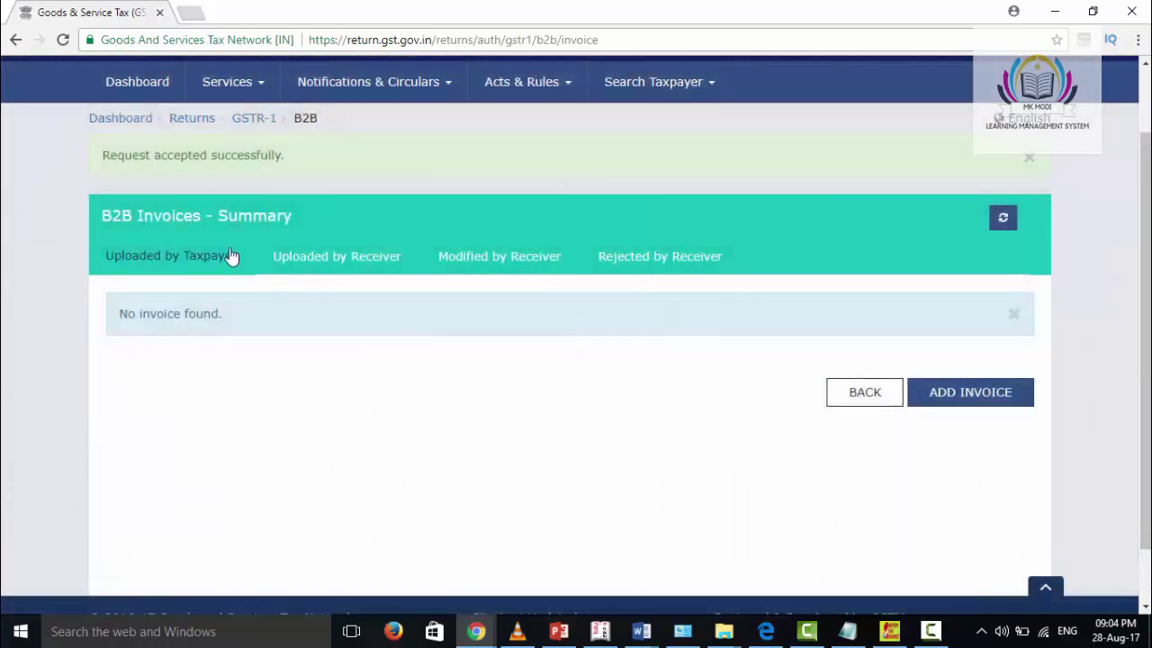
- Leave the B2B invoices summary and return to the Invoice Details section of the GSTR-1 overview
click(231, 256)
scroll(286, 376, up, 1)
click(843, 475)
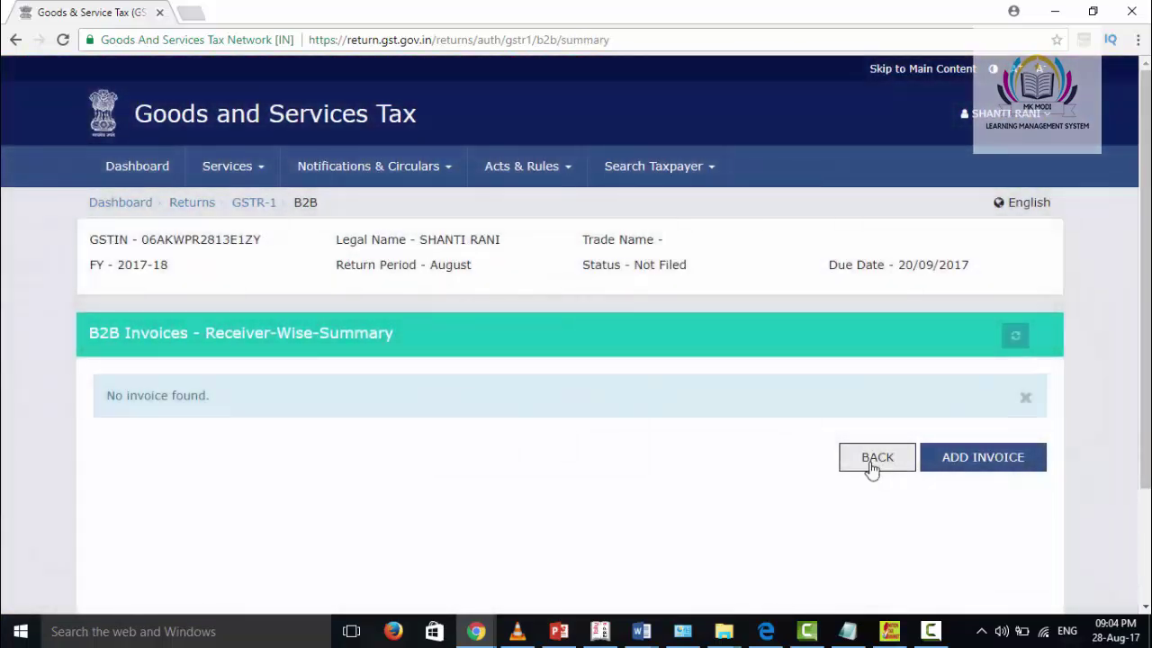
click(255, 205)
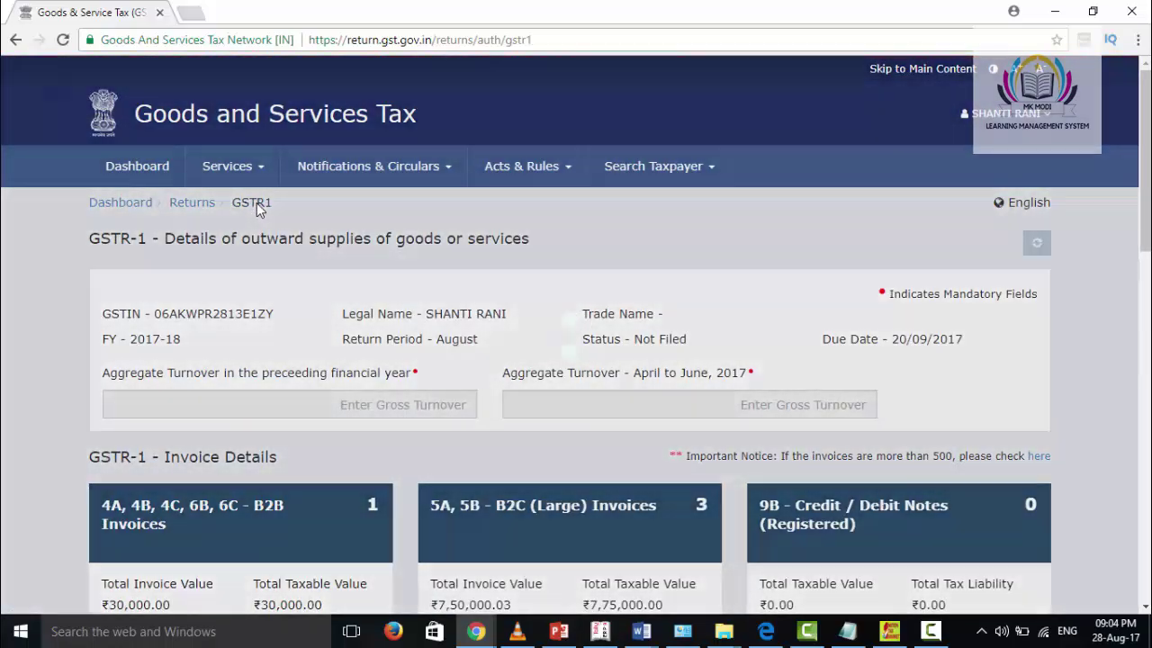
scroll(531, 394, down, 3)
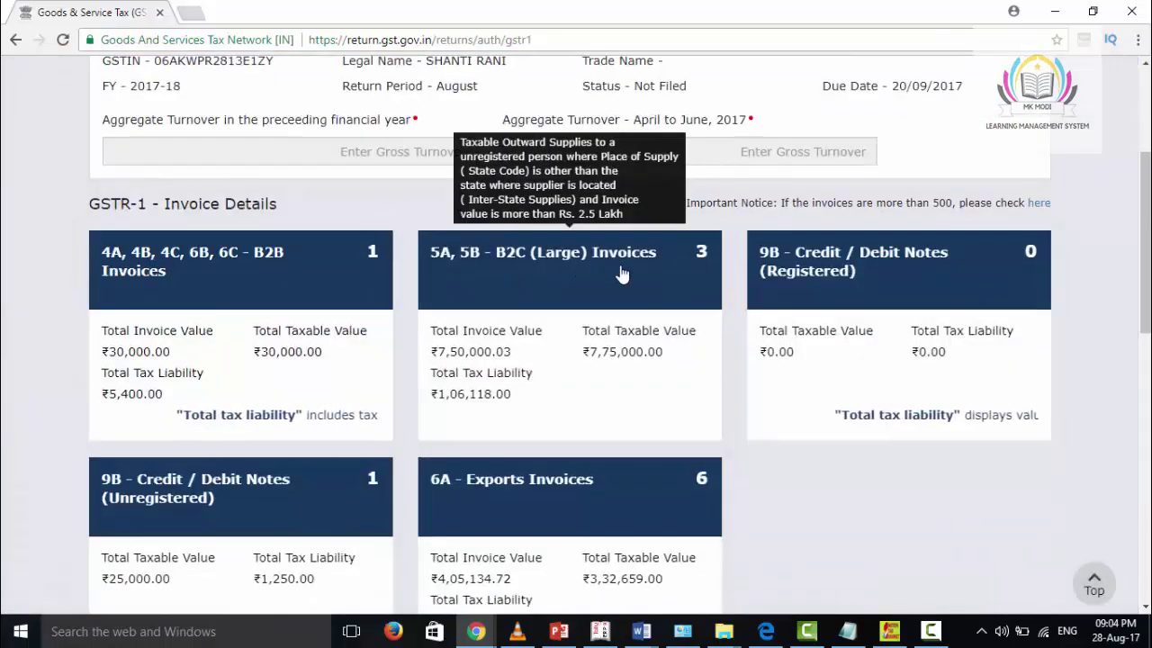
- Open the B2C (Large) Invoices summary, start adding an invoice and review the blank form's invoice fields and item details
click(570, 286)
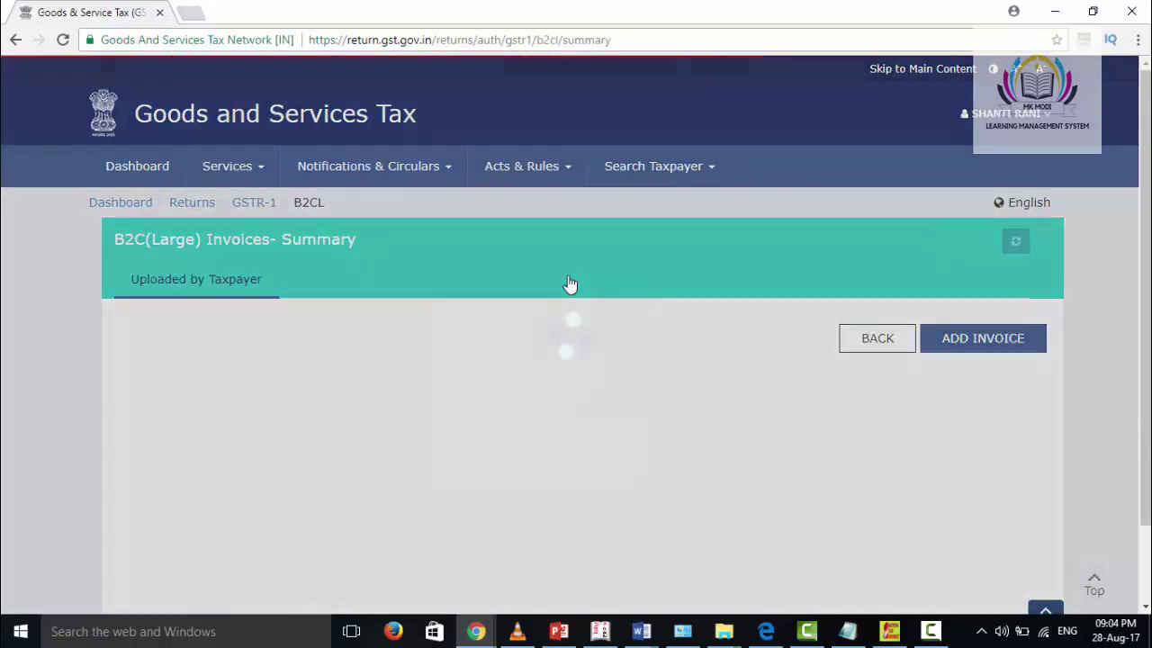
scroll(517, 378, down, 1)
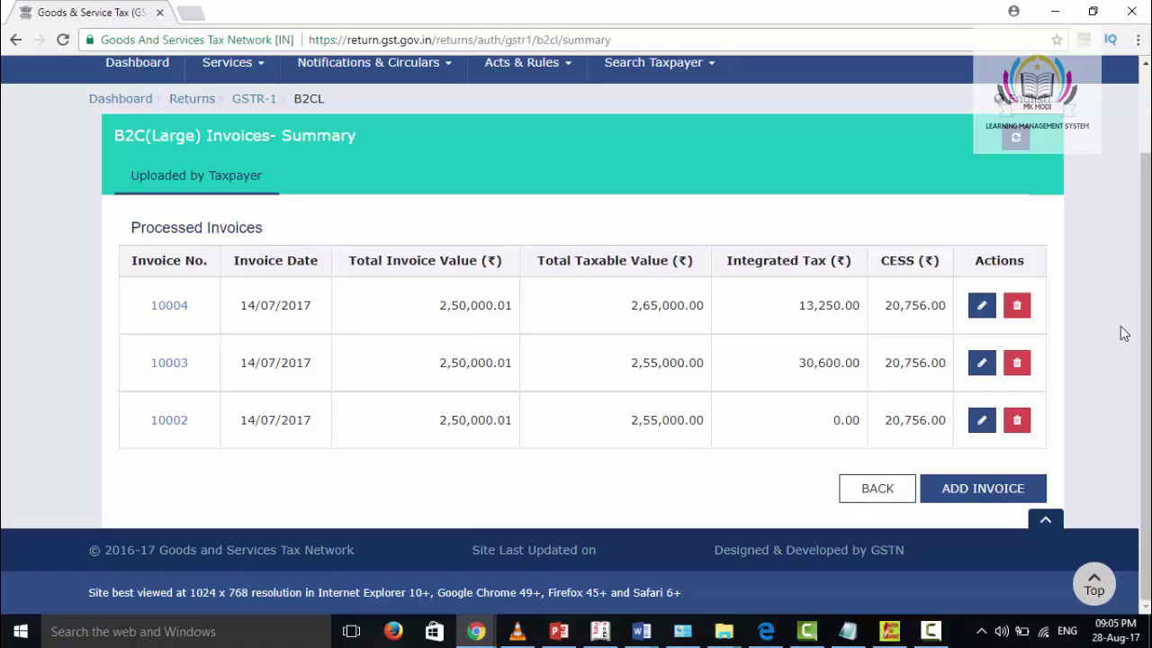
click(967, 484)
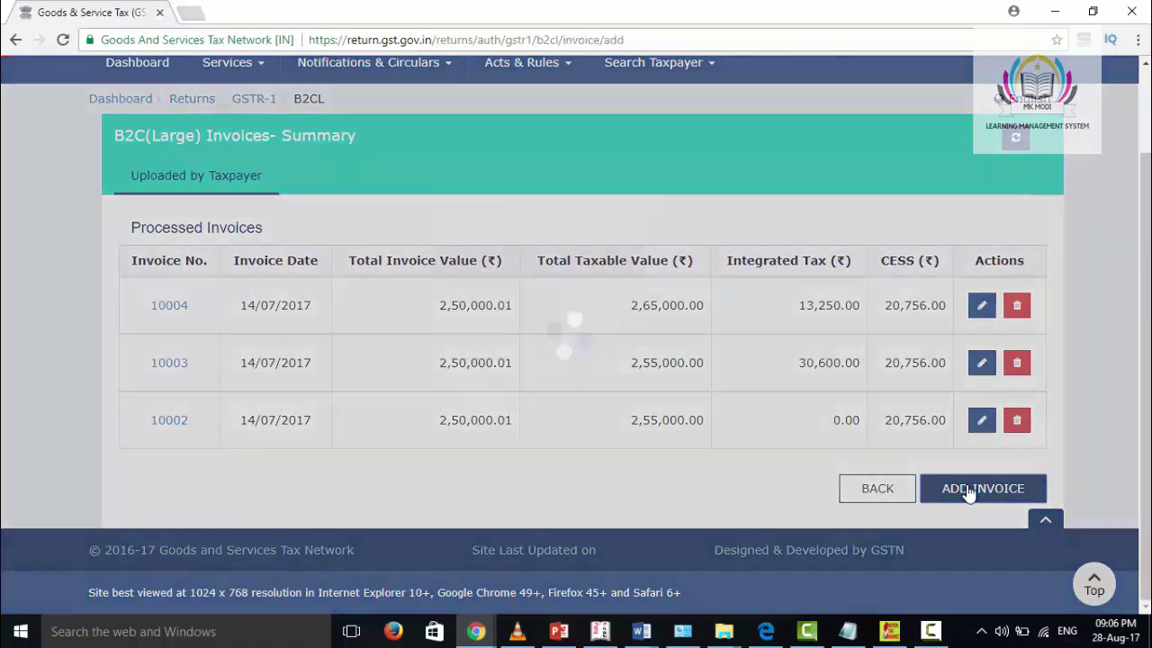
scroll(321, 406, down, 6)
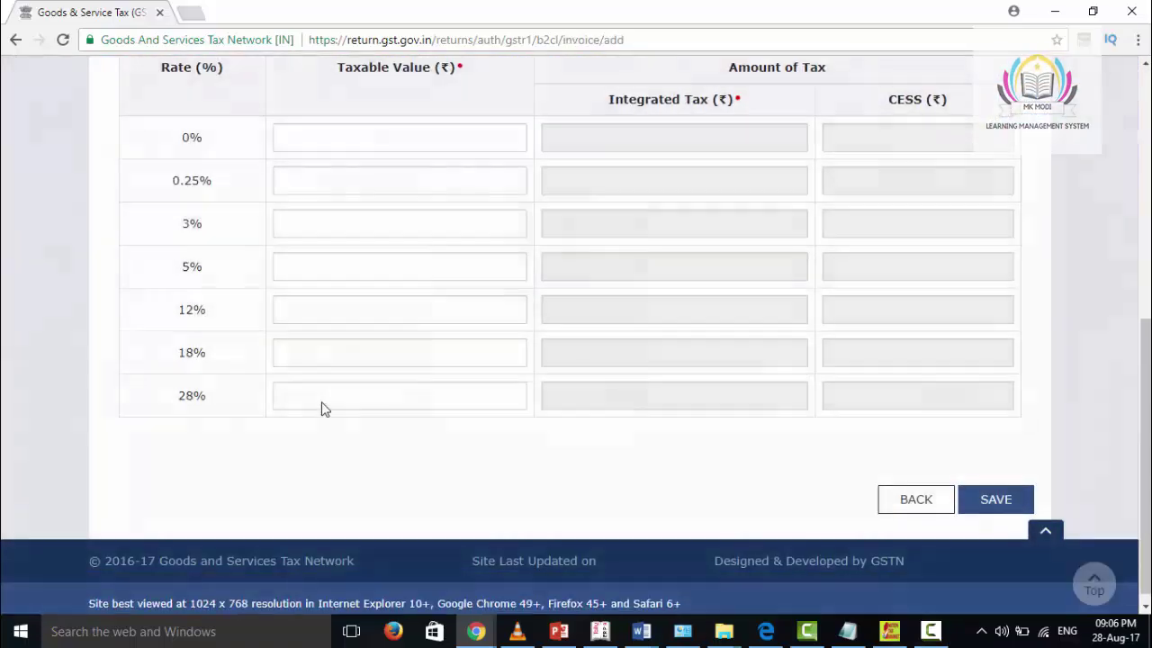
scroll(734, 311, up, 3)
scroll(711, 313, up, 1)
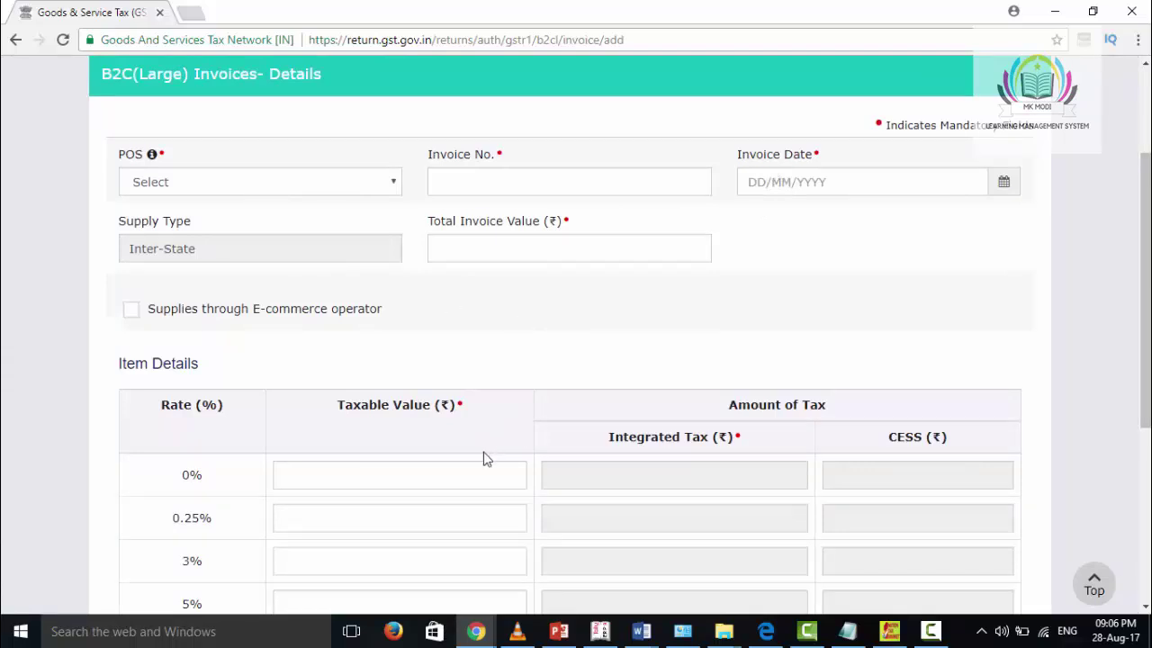
scroll(585, 441, down, 1)
scroll(402, 433, down, 2)
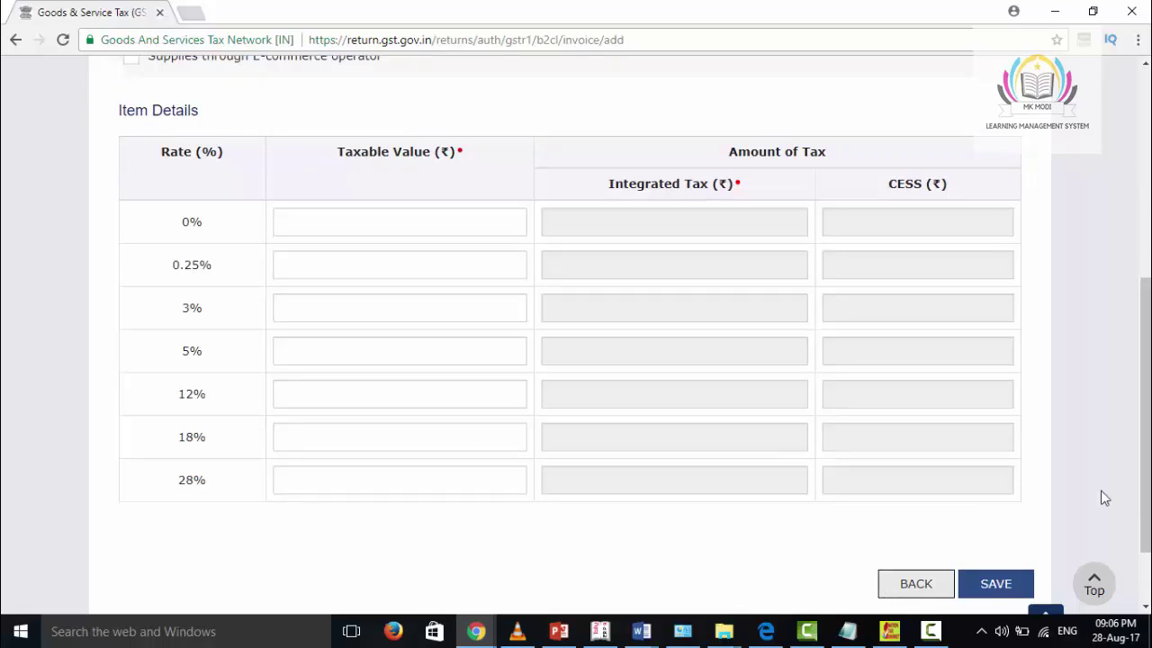
- Leave the B2C (Large) invoice form without saving and return to the Invoice Details section of the GSTR-1 overview
click(915, 584)
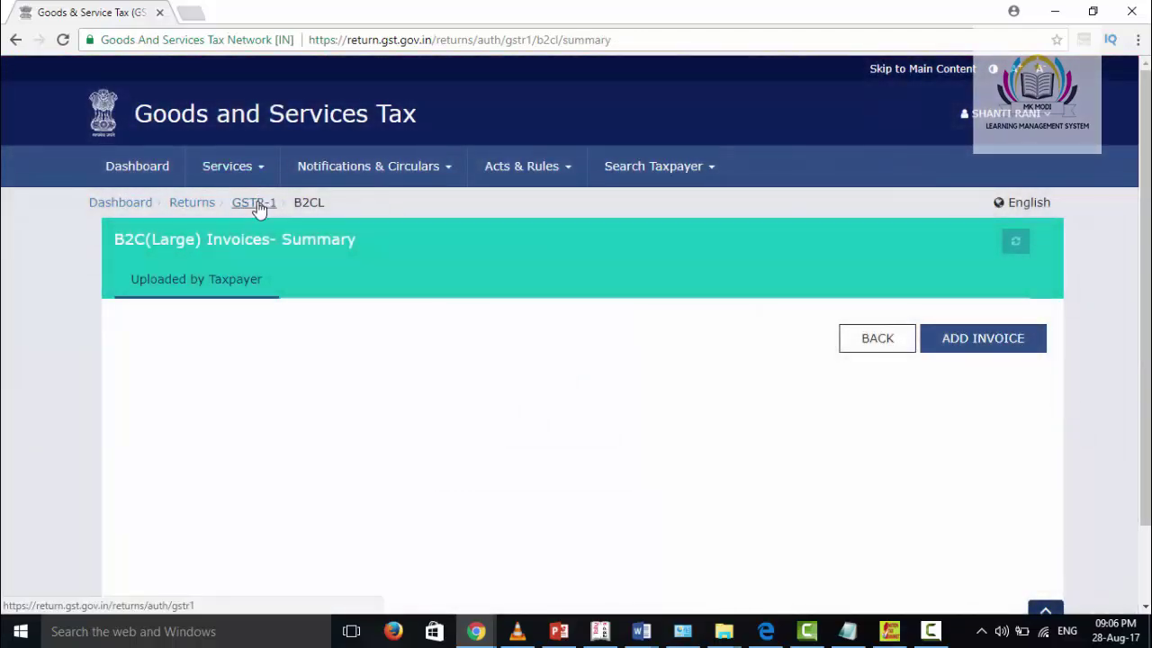
click(257, 203)
scroll(522, 343, down, 3)
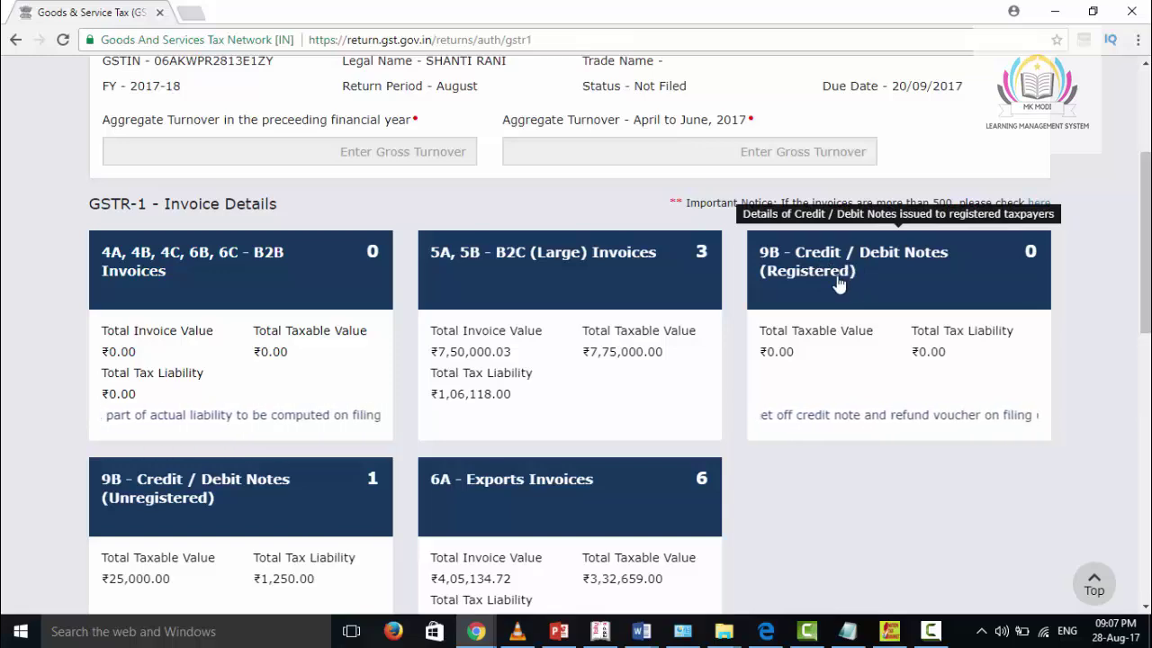
- Open the 9B Credit / Debit Notes (Registered) section and review the blank Add Note form
click(836, 283)
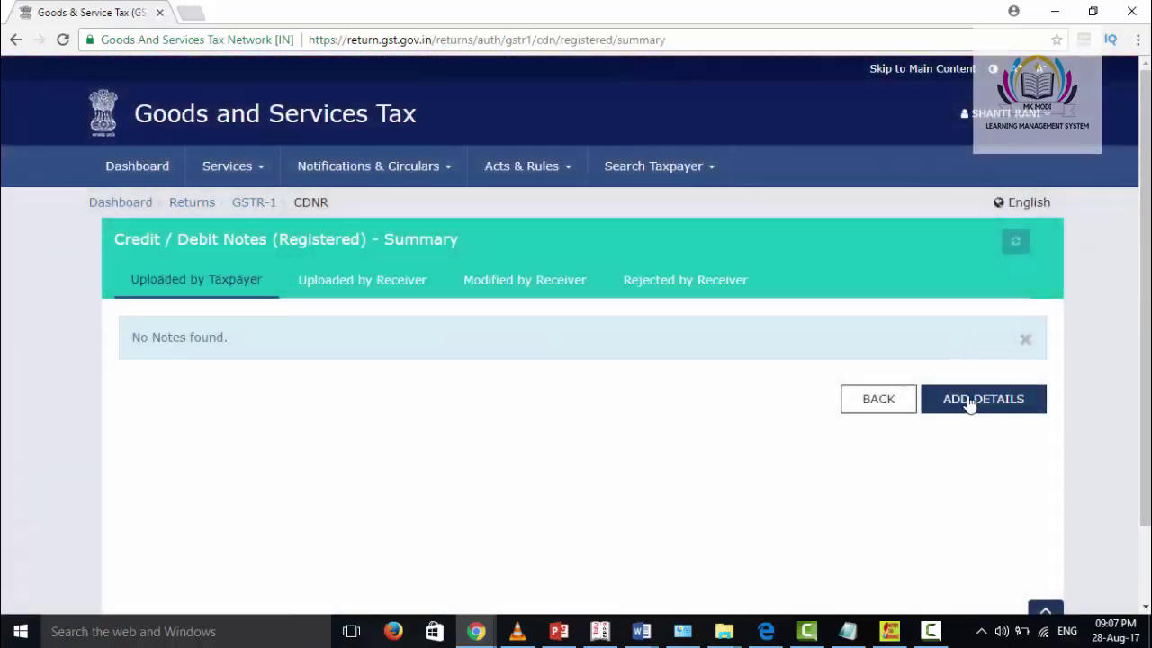
click(970, 401)
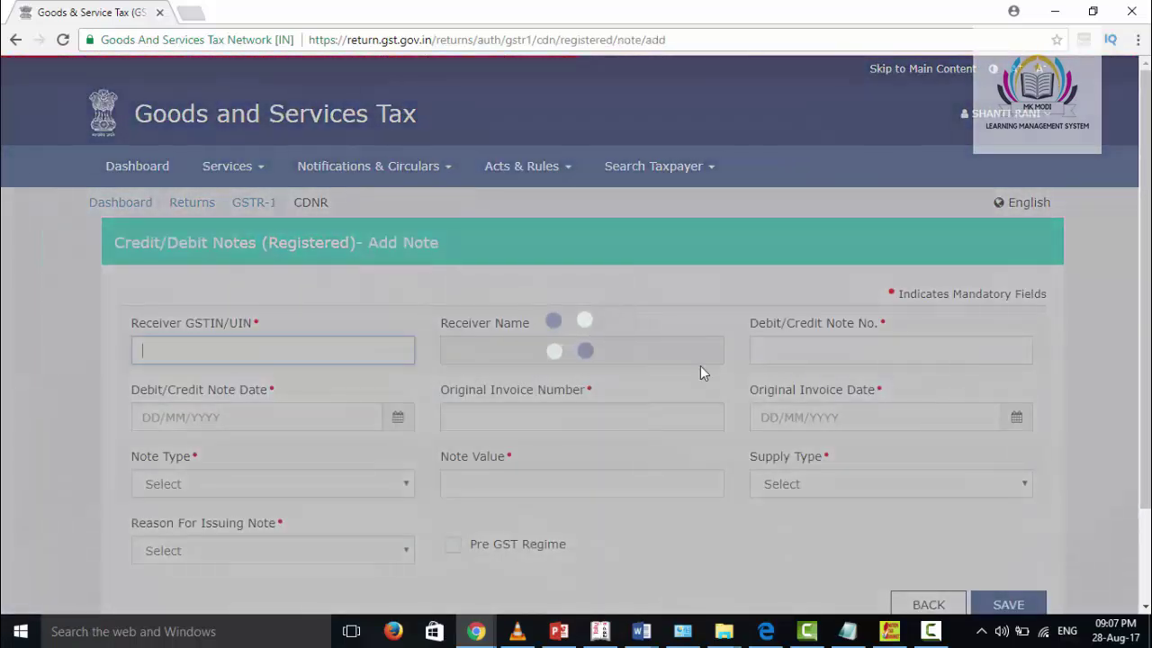
scroll(257, 324, down, 1)
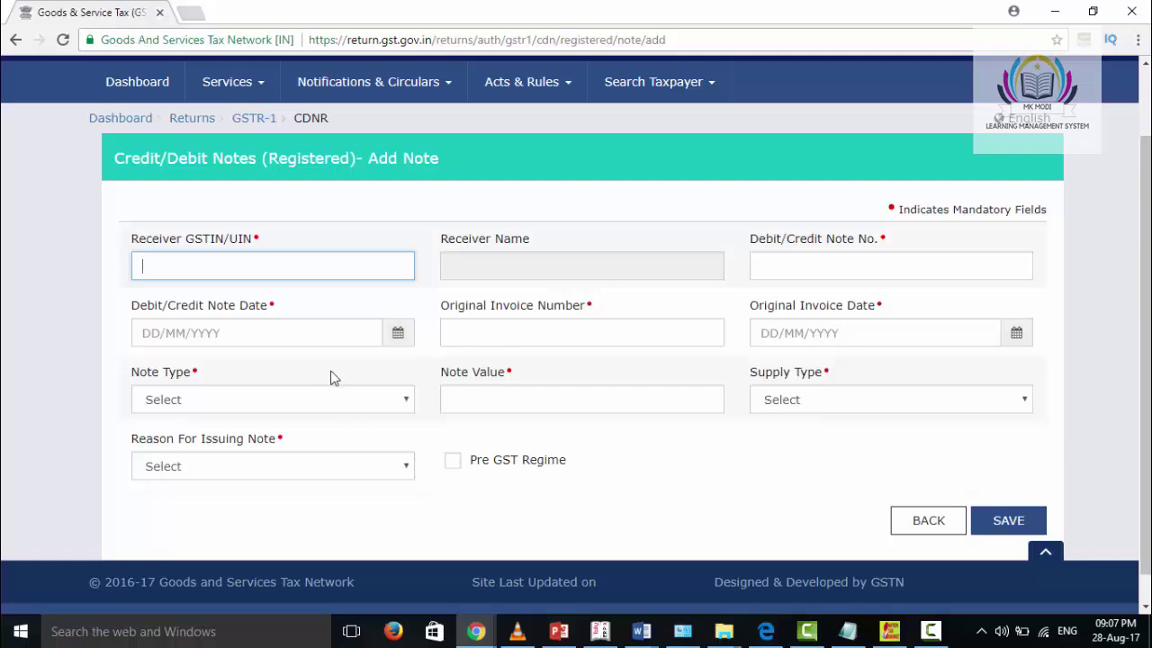
- Leave the registered Add Note form unsaved and go back to the GSTR-1 overview's Credit / Debit Notes (Unregistered) section
click(897, 521)
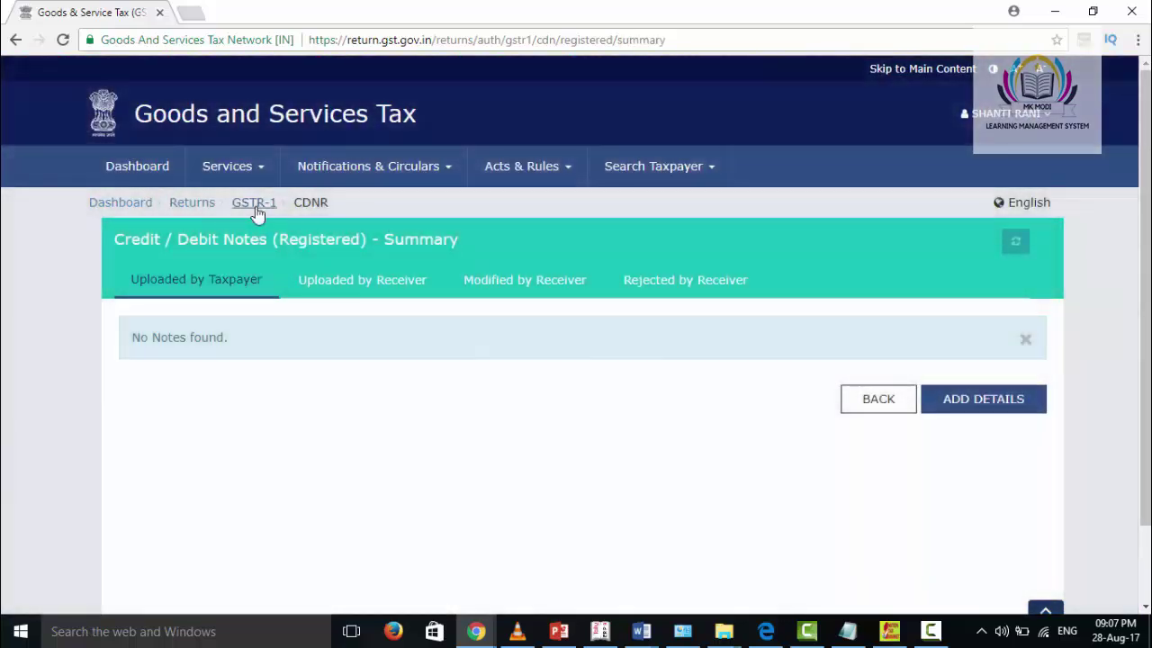
click(255, 205)
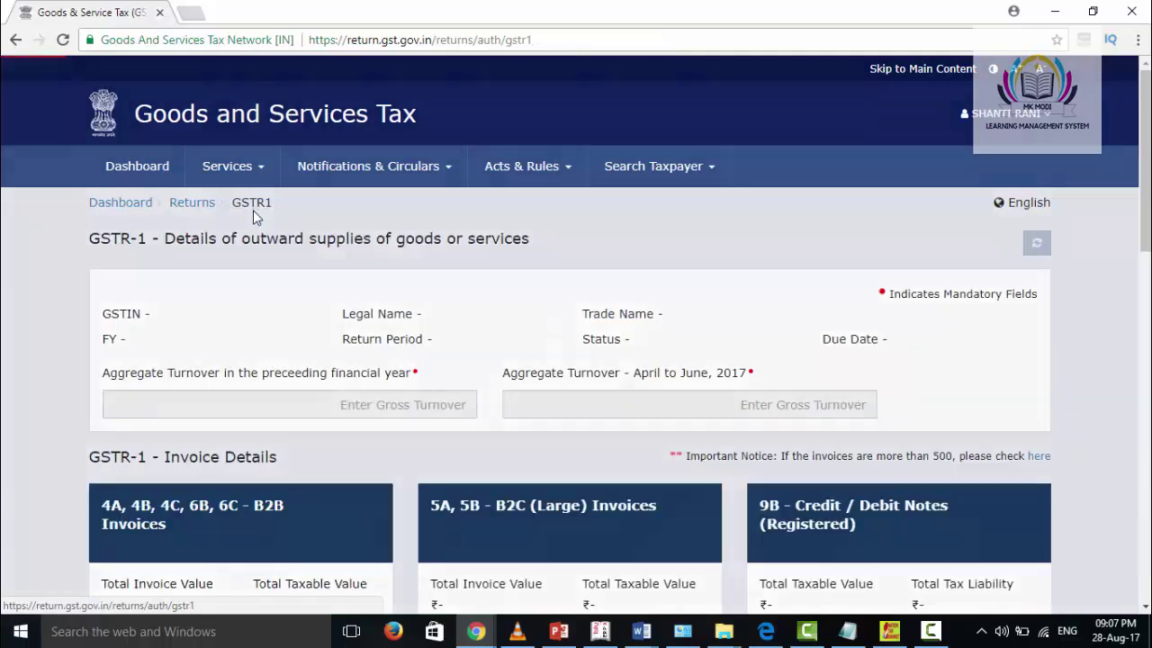
scroll(221, 334, down, 5)
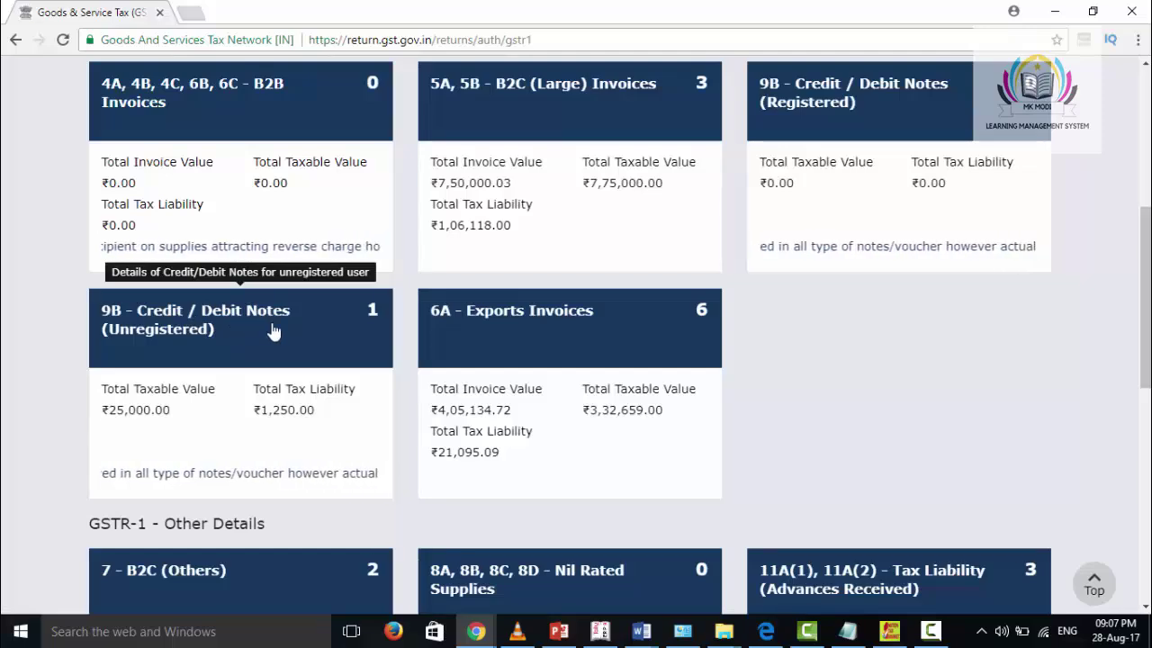
- Open note A-123/Jul for editing from the Credit / Debit Notes (Unregistered) summary and review its note fields and item details
click(219, 340)
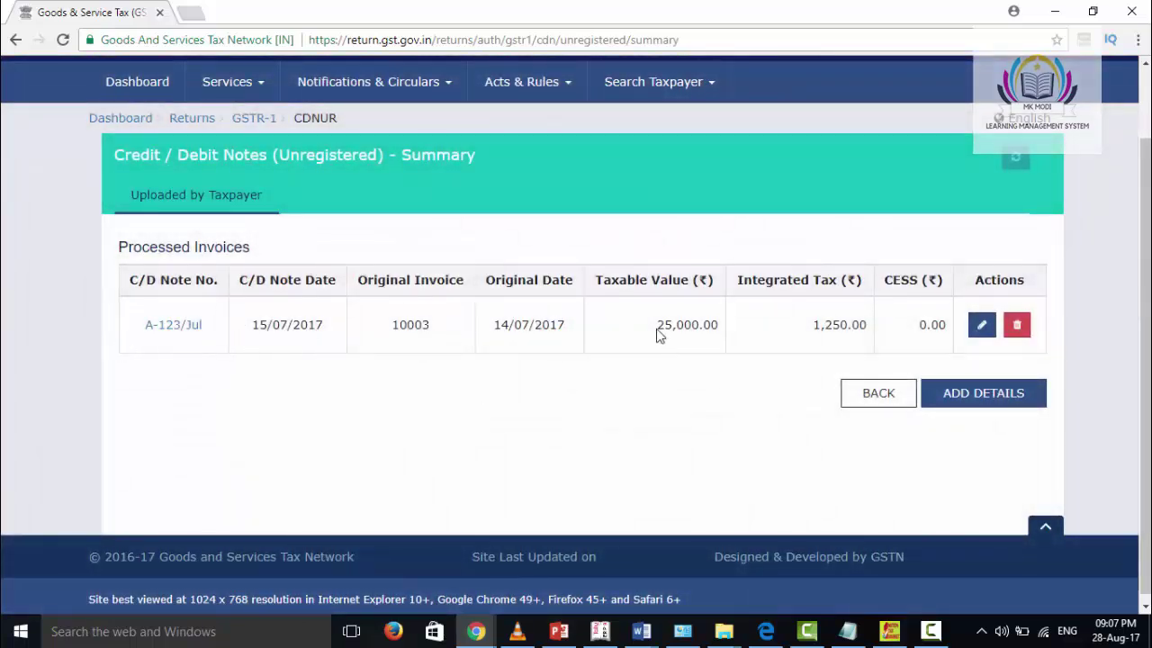
click(981, 325)
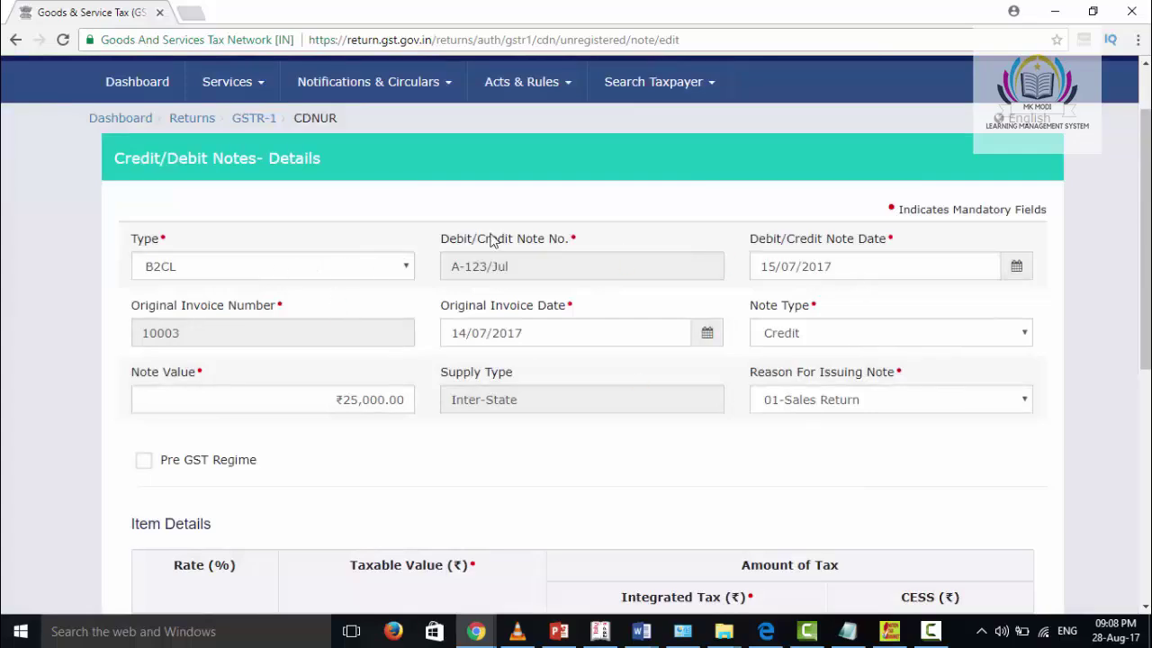
scroll(648, 396, down, 5)
scroll(645, 394, up, 4)
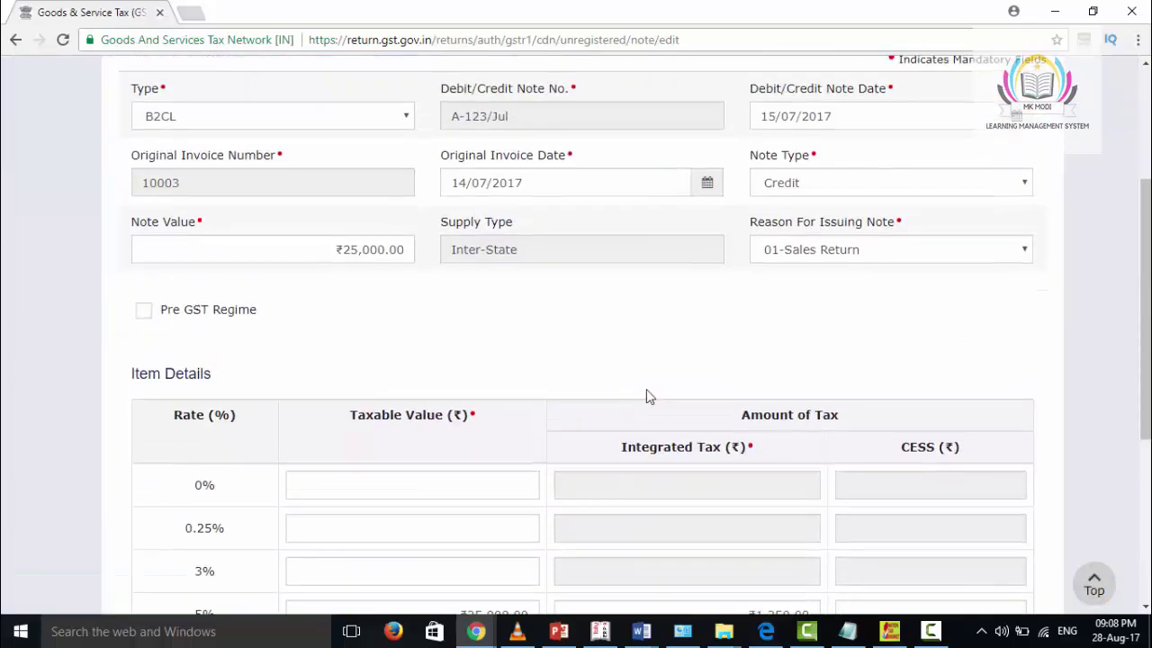
scroll(644, 395, up, 3)
scroll(543, 373, down, 1)
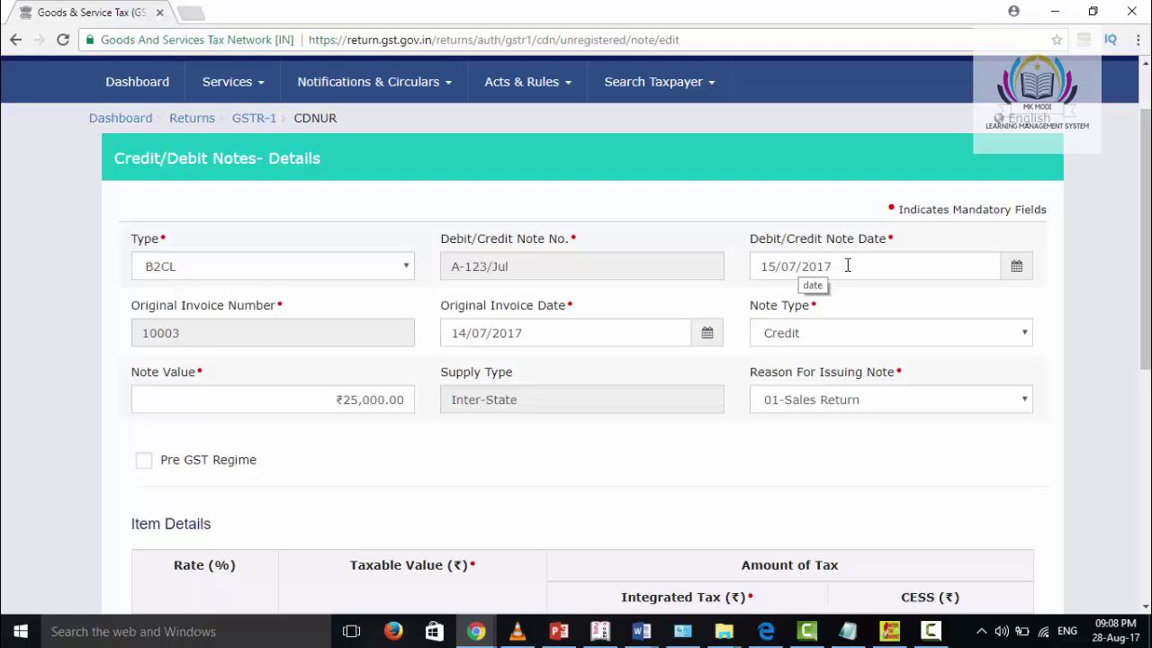
scroll(315, 355, down, 2)
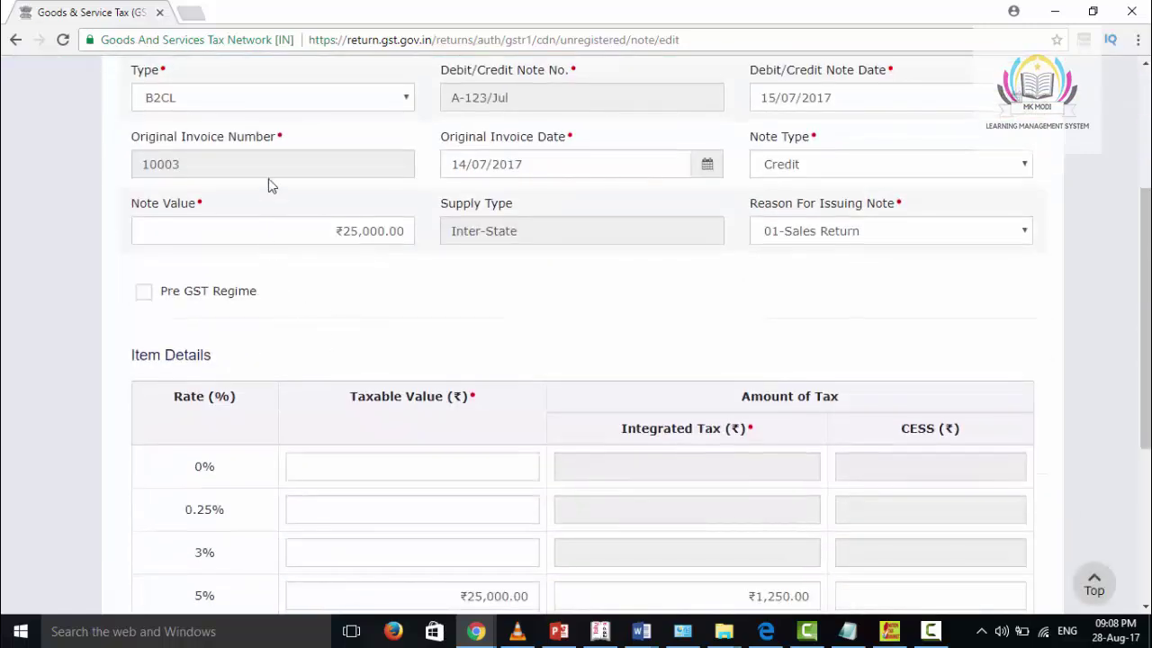
scroll(476, 352, down, 2)
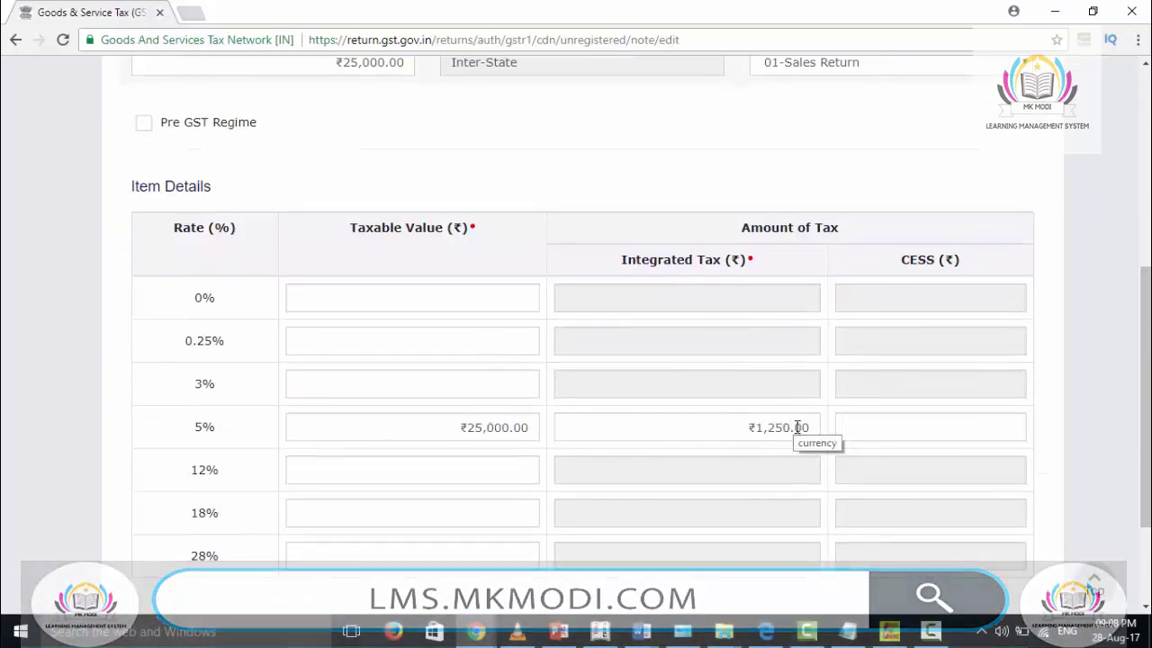
scroll(801, 430, down, 1)
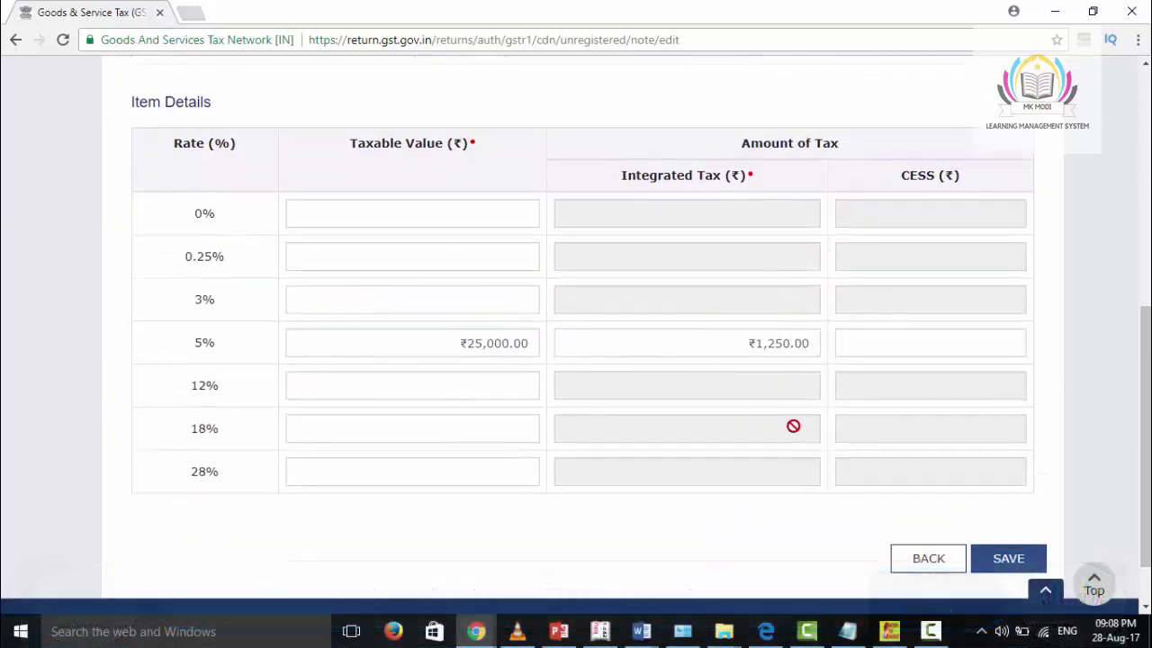
- Close note A-123/Jul without saving and return to the GSTR-1 overview at the 6A Exports Invoices section
click(914, 560)
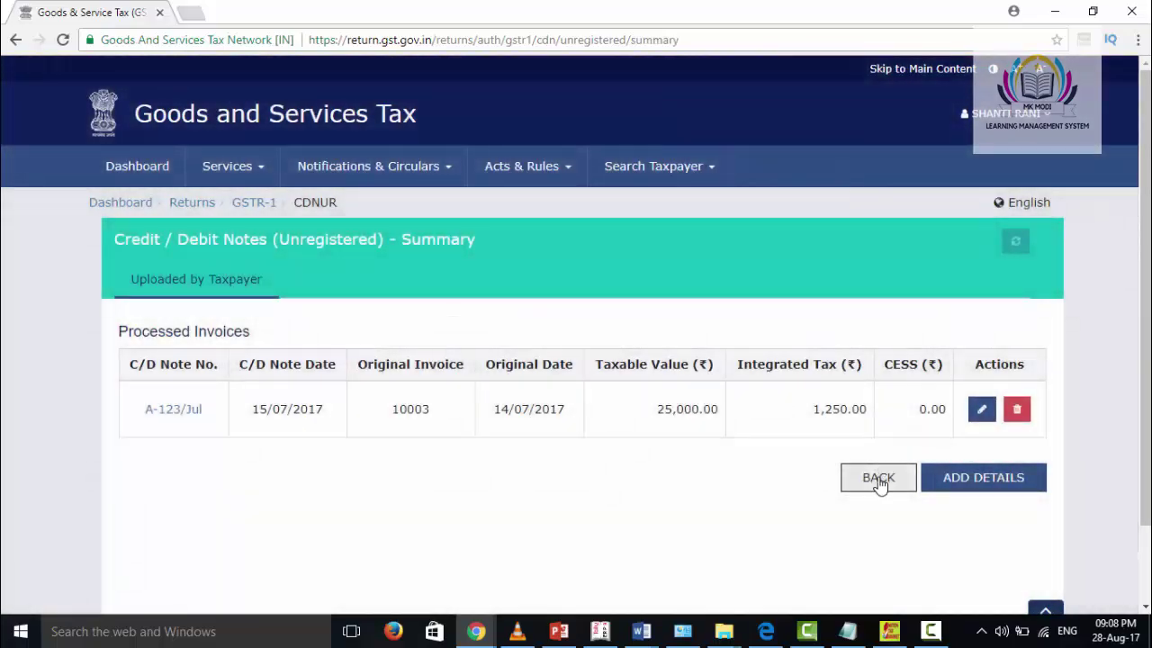
click(250, 207)
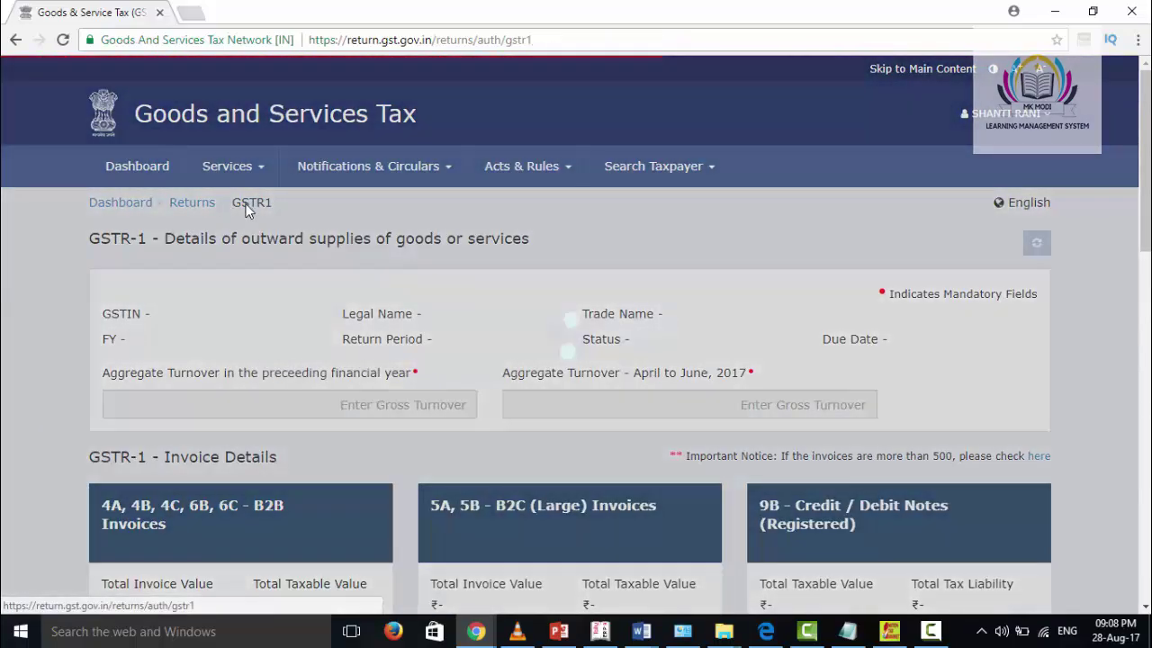
scroll(579, 432, down, 5)
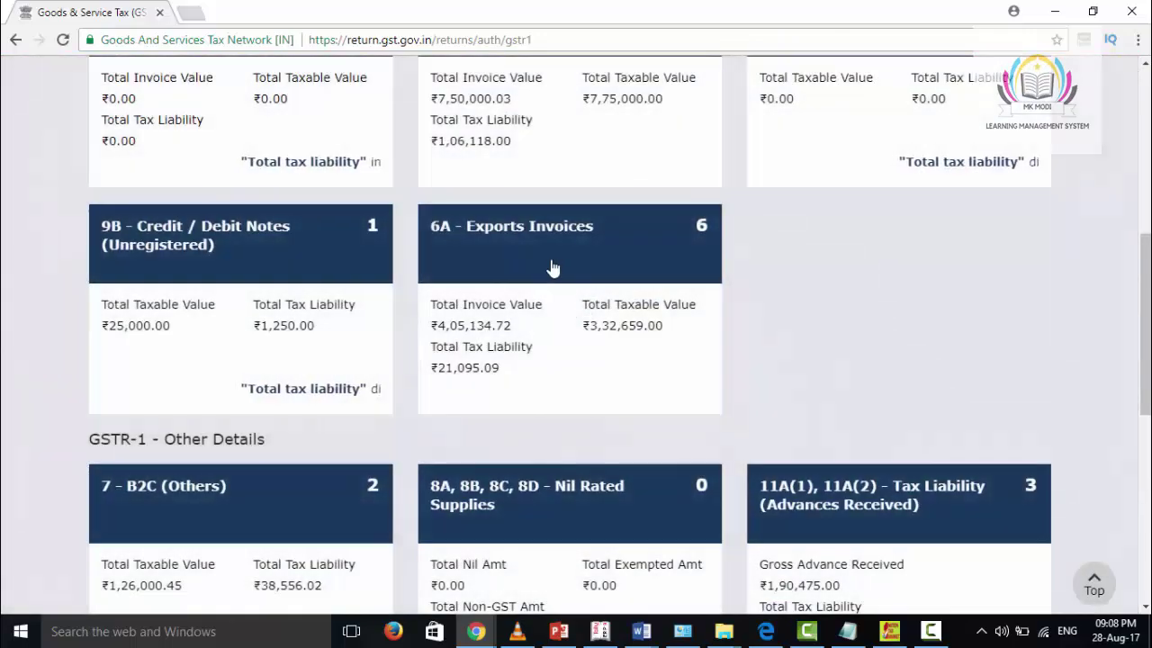
- Open export invoice 81510 for editing from the 6A Exports Invoices summary and review its shipping, GST payment and item details
click(551, 261)
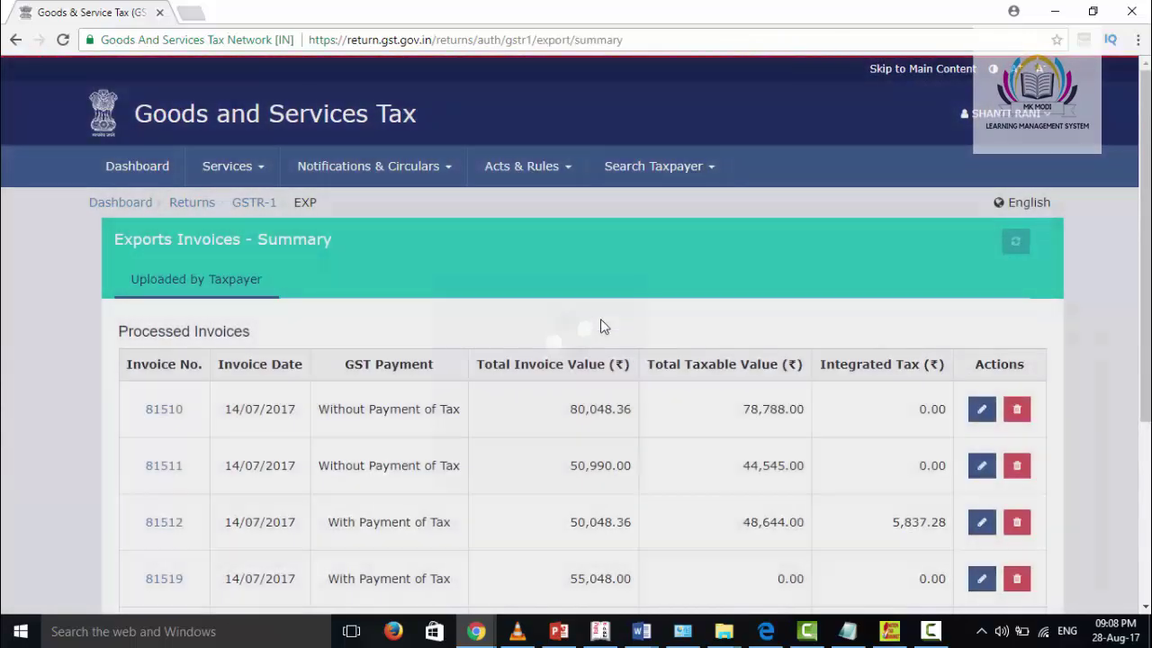
scroll(576, 333, down, 2)
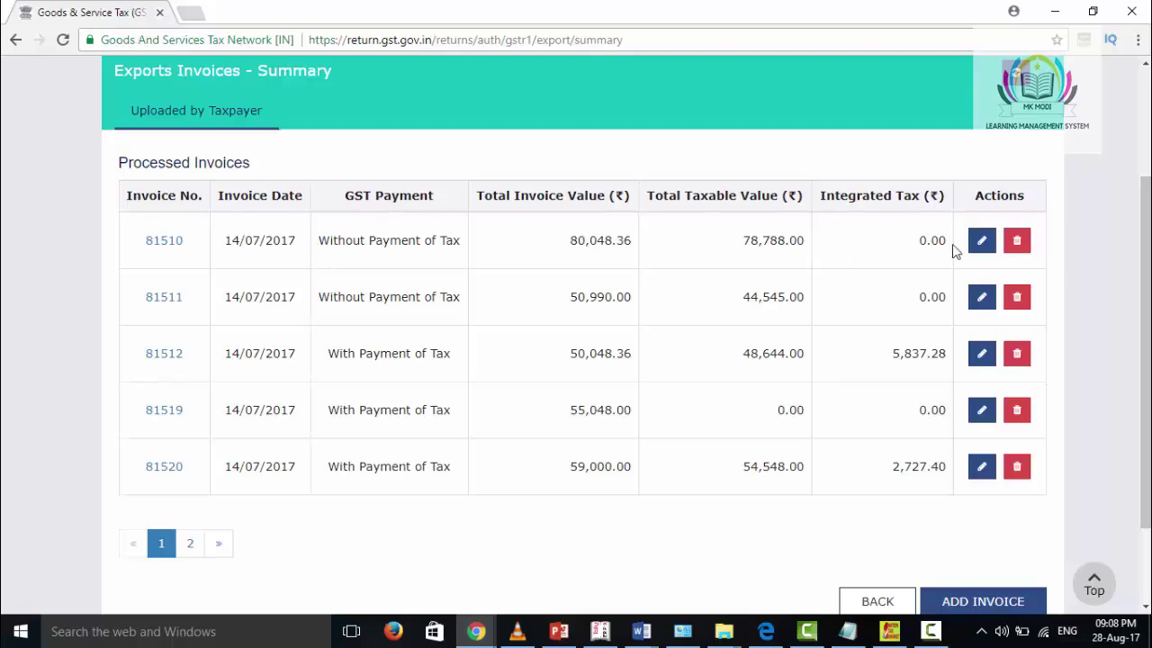
click(979, 243)
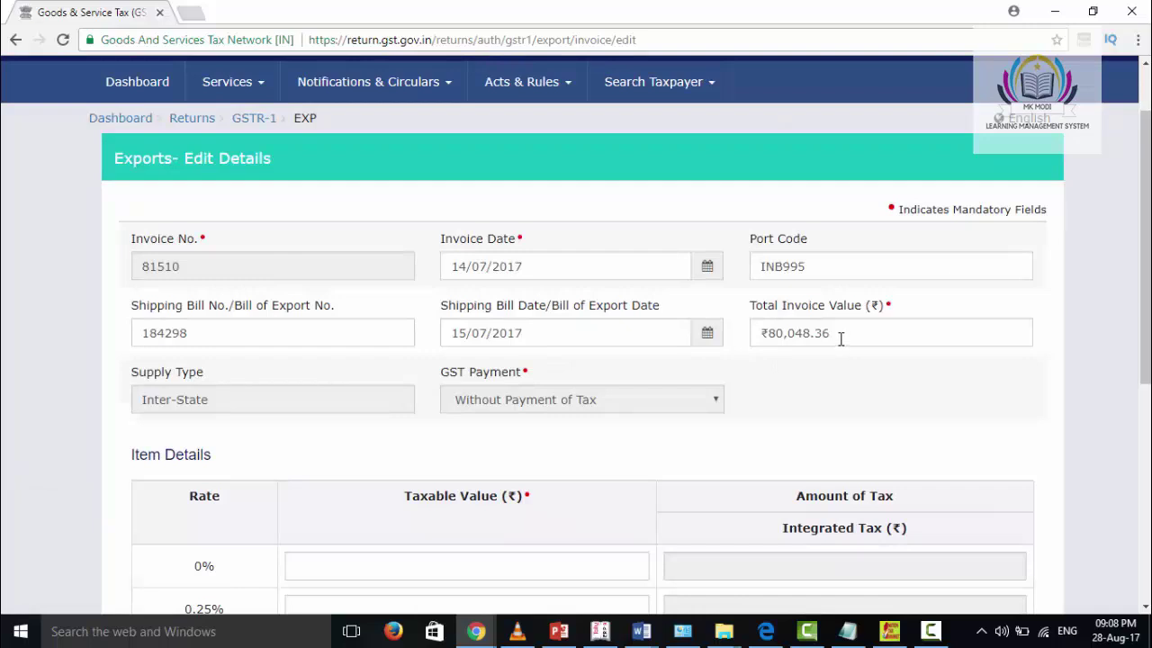
scroll(364, 393, down, 1)
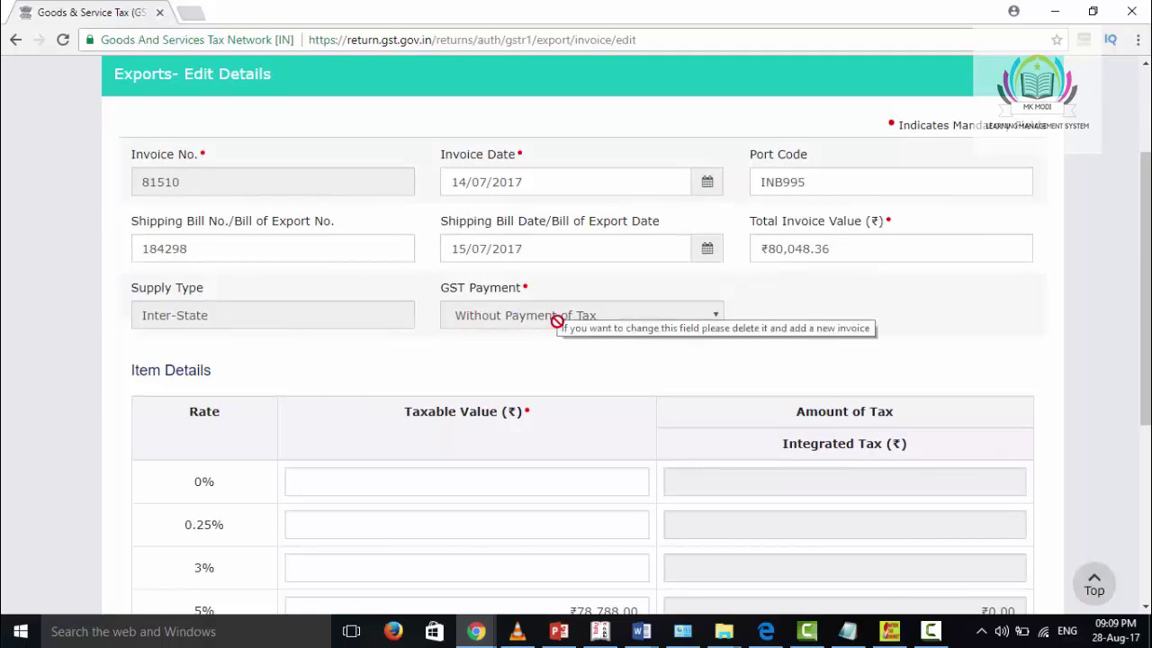
scroll(490, 351, down, 3)
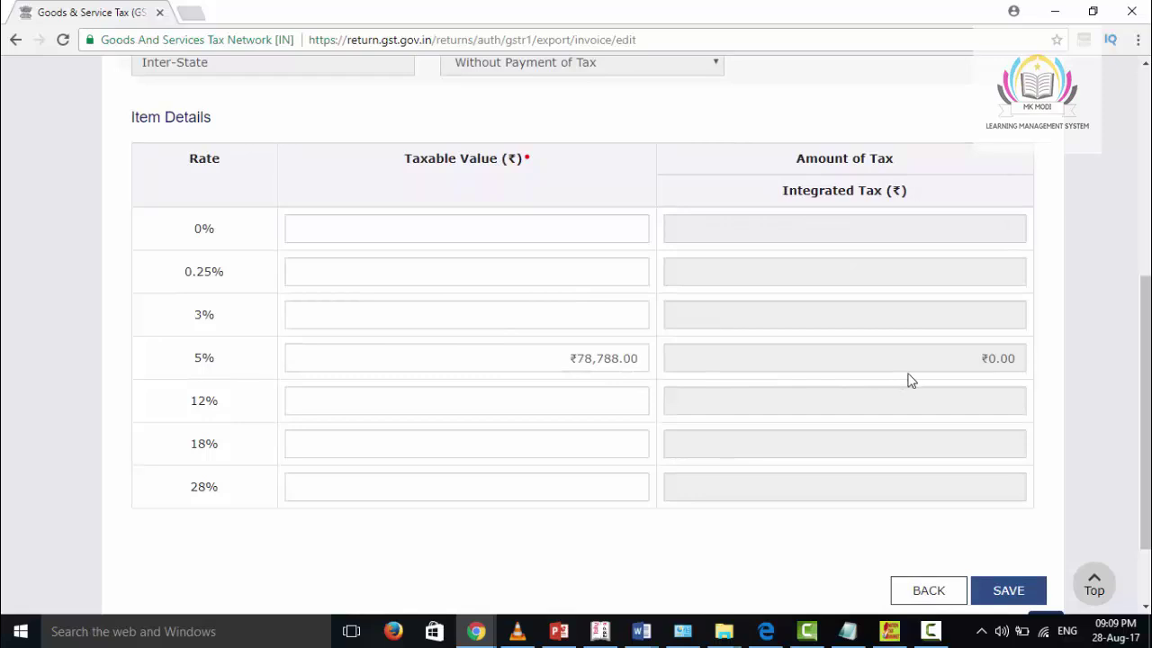
scroll(910, 406, down, 2)
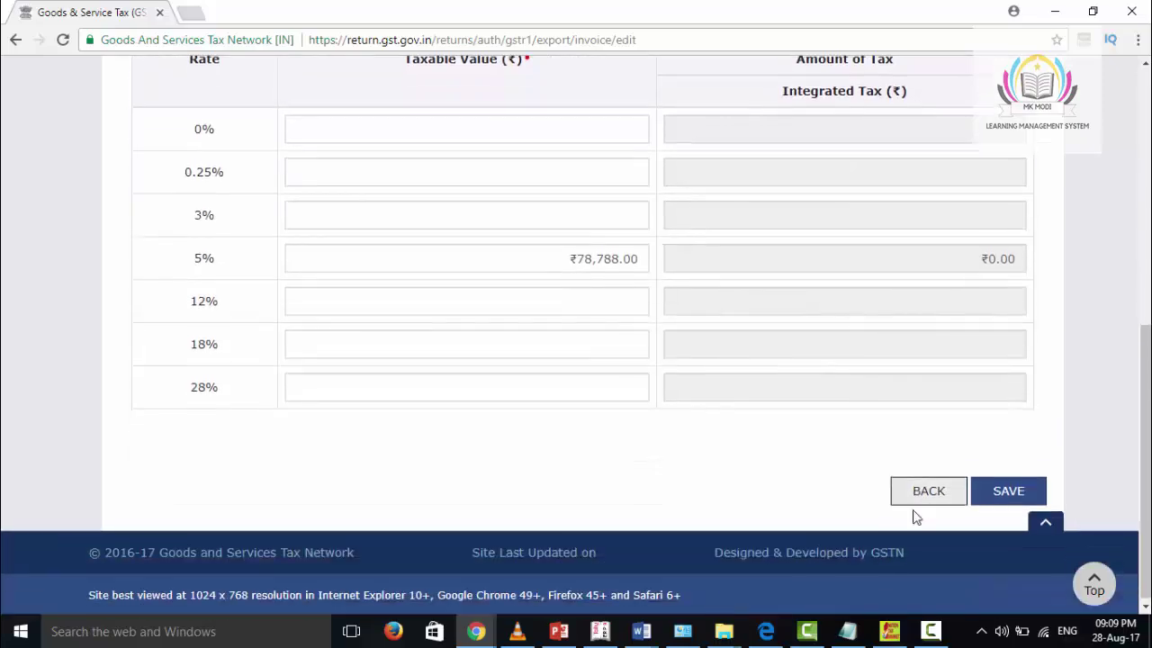
- Close export invoice 81510 without saving, look through the processed export invoices and return to the GSTR-1 overview's Other Details section
click(921, 496)
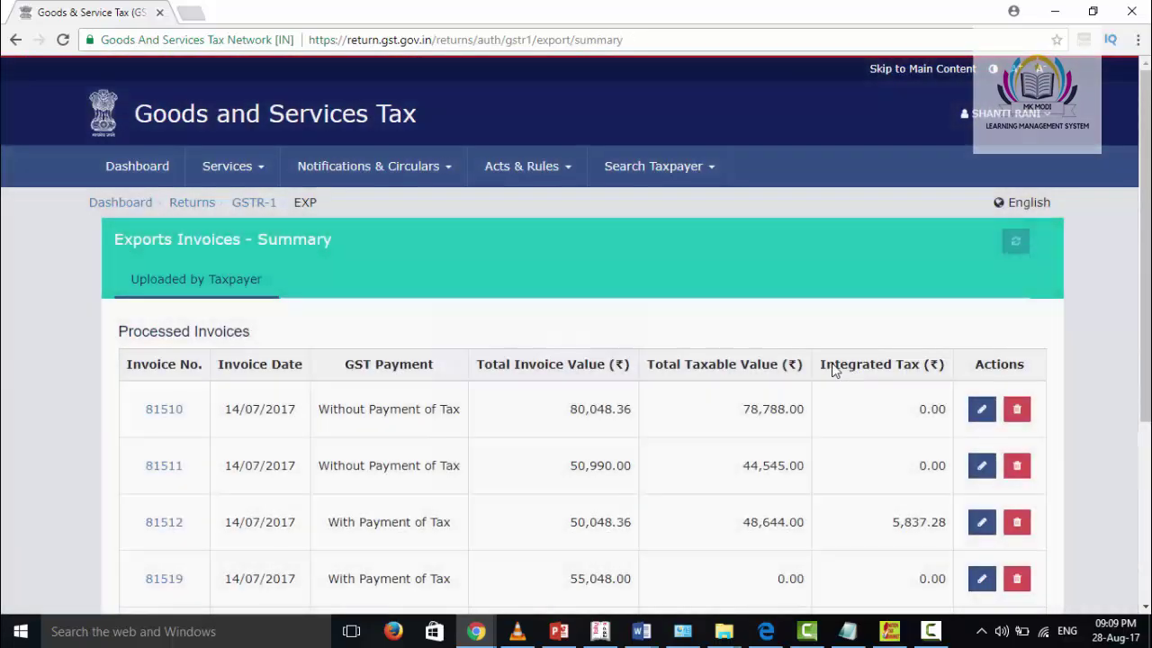
scroll(754, 406, down, 2)
scroll(514, 360, down, 1)
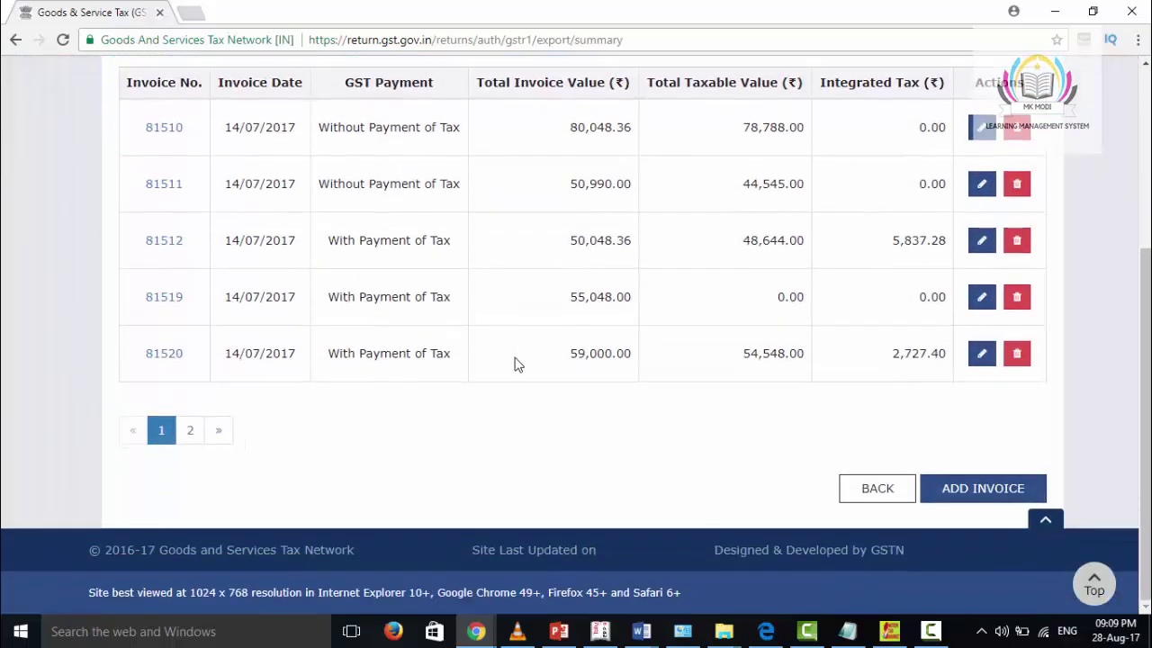
scroll(514, 360, up, 2)
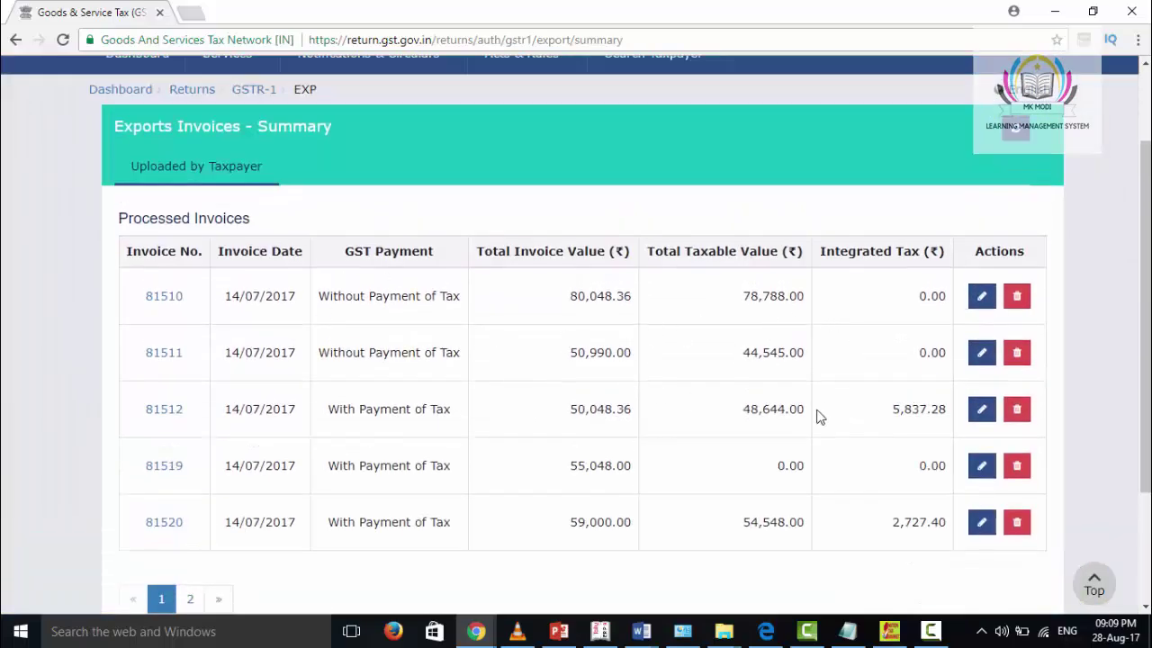
scroll(823, 406, down, 1)
scroll(751, 414, up, 3)
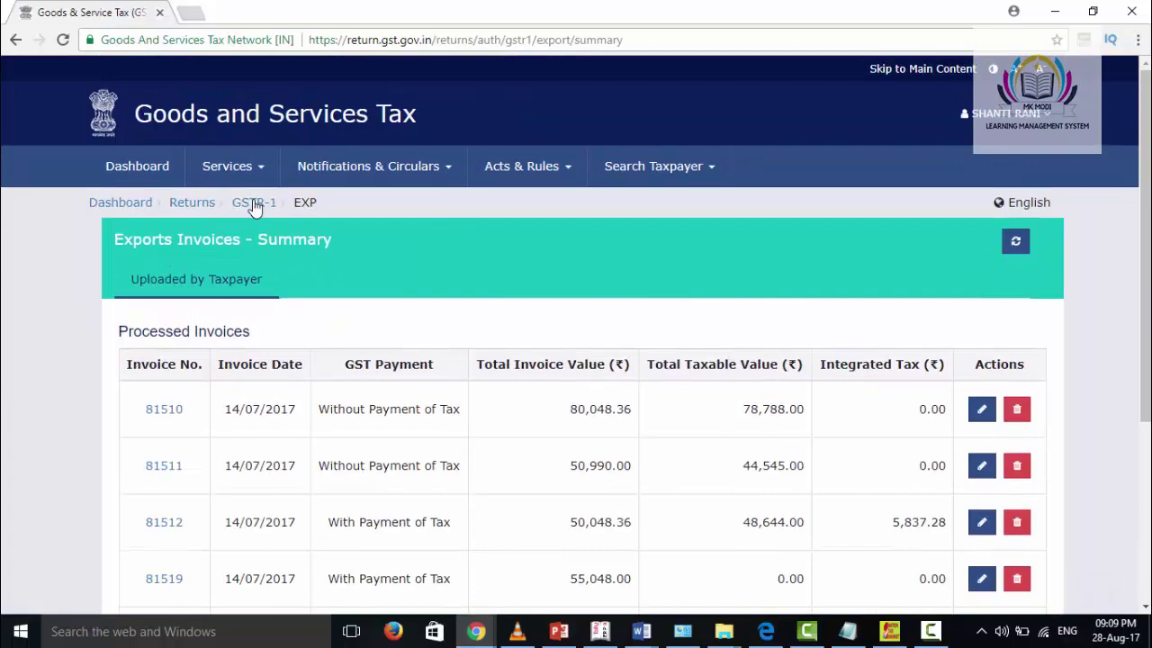
click(256, 206)
scroll(638, 378, down, 6)
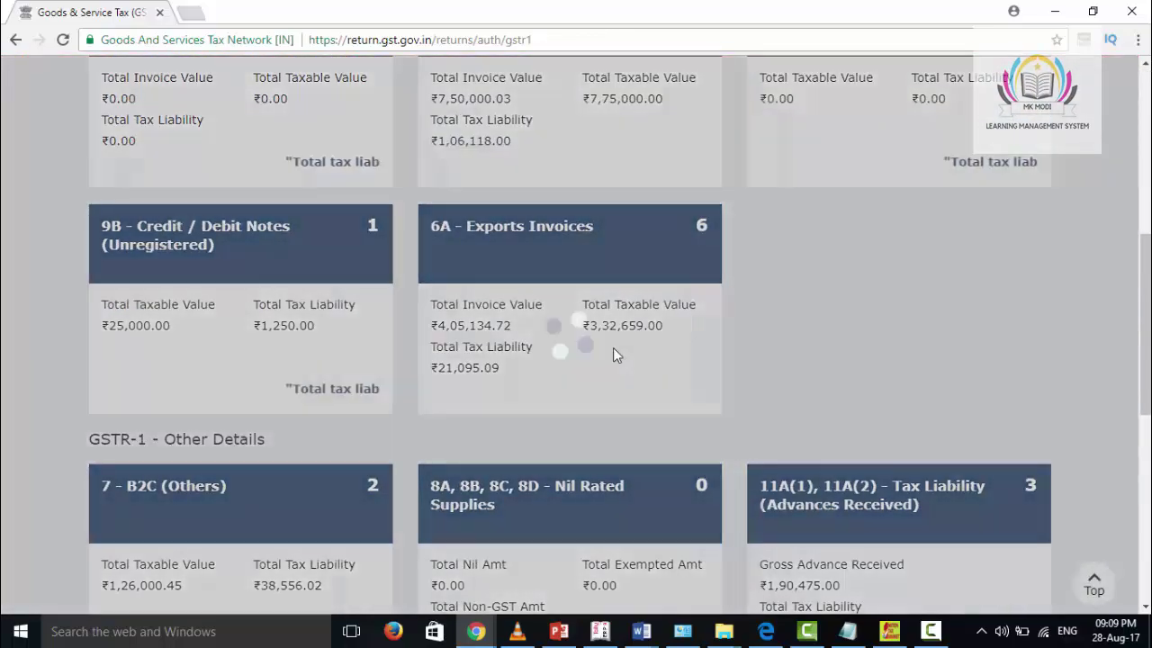
- Open the 28% Andhra Pradesh entry for editing from the 7 - B2C (Others) summary and review its taxable value, tax and cess fields
scroll(603, 368, down, 2)
scroll(603, 375, up, 1)
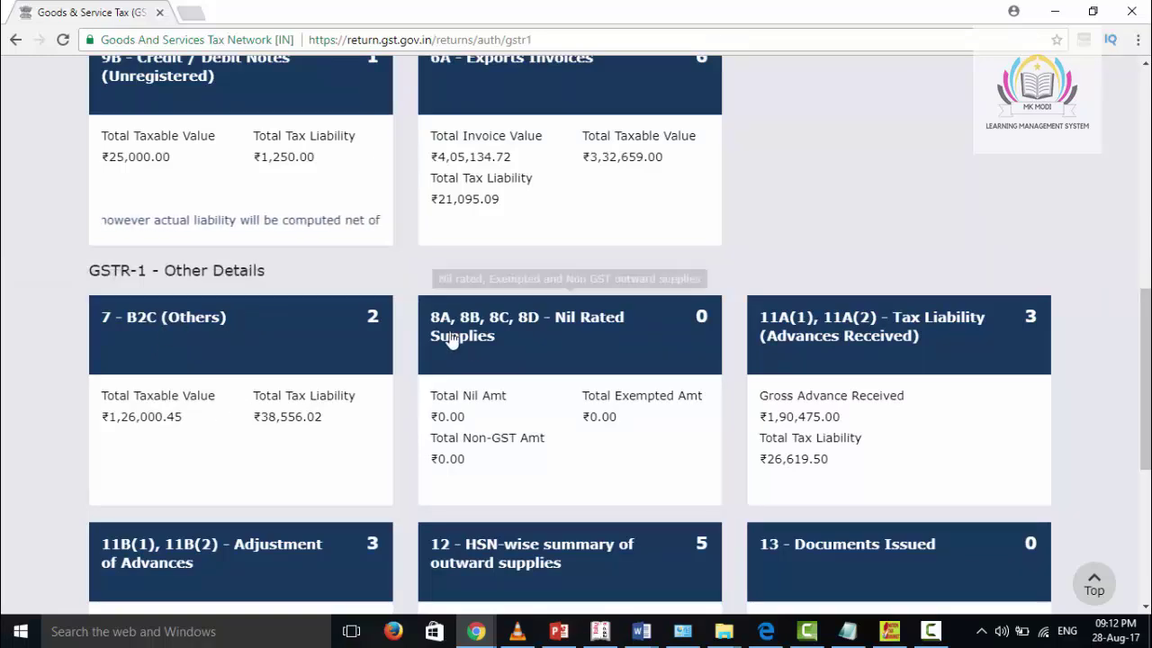
click(221, 330)
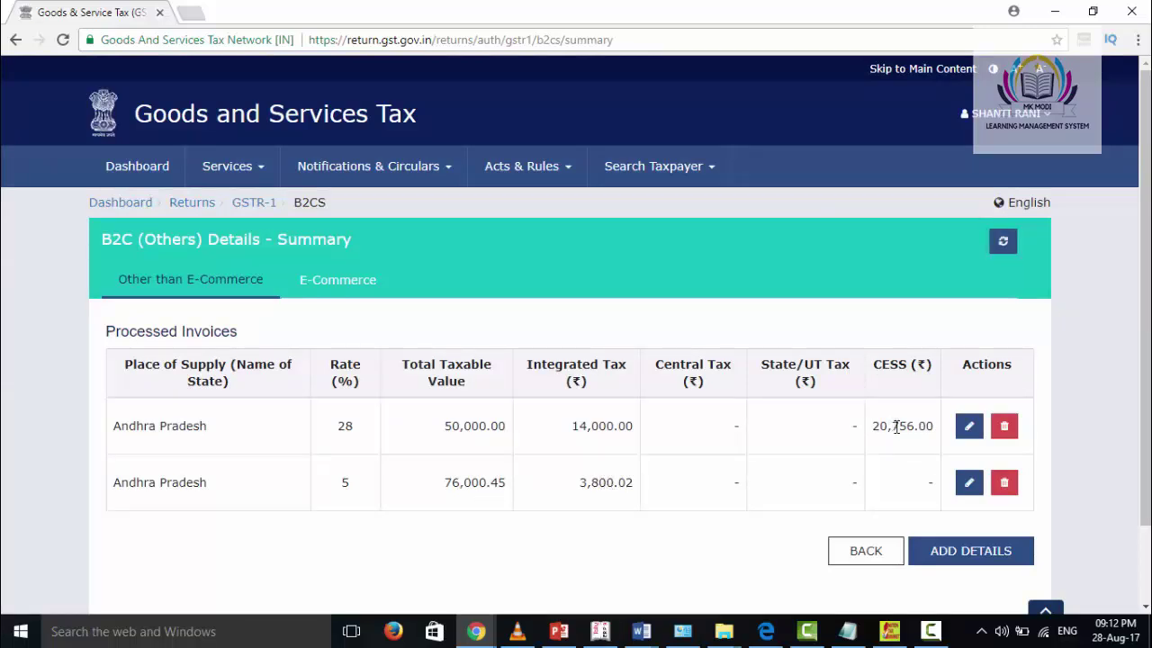
scroll(900, 437, down, 1)
click(968, 342)
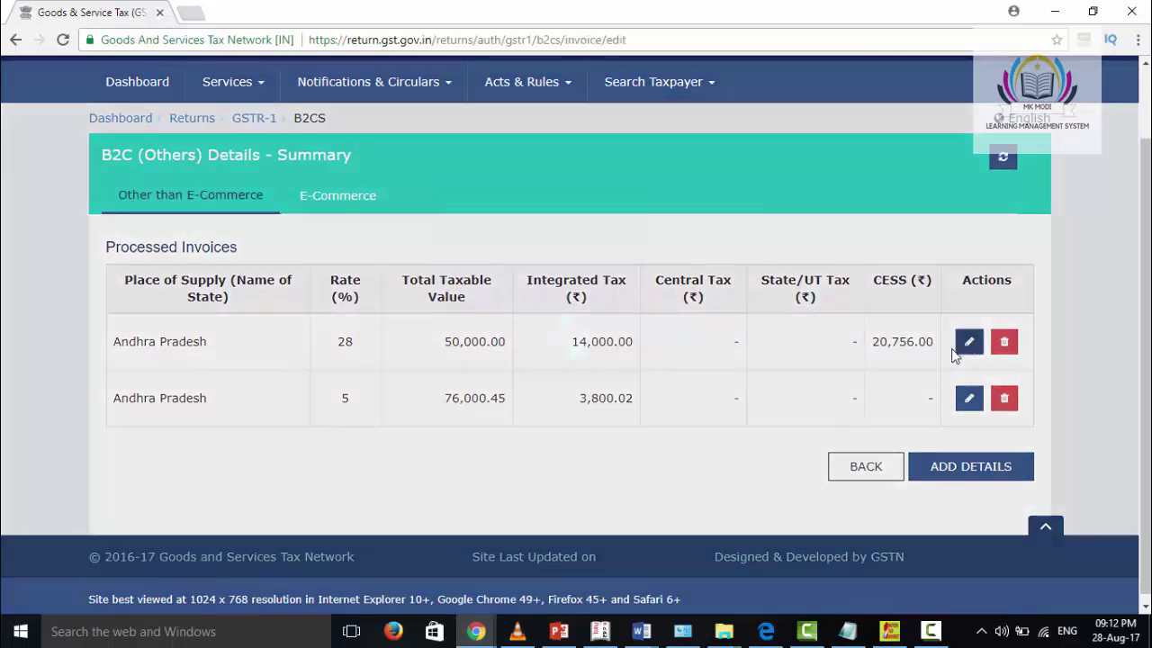
scroll(504, 347, down, 1)
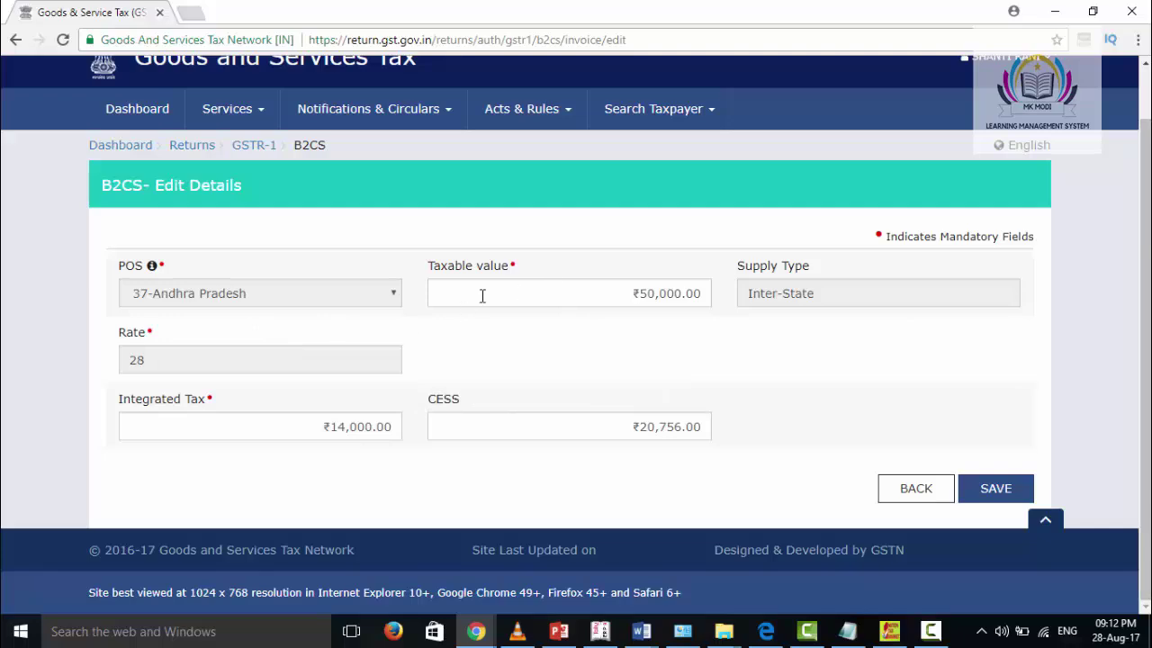
- Close the B2C (Others) entry without saving and return to the Other Details section of the GSTR-1 overview
click(917, 489)
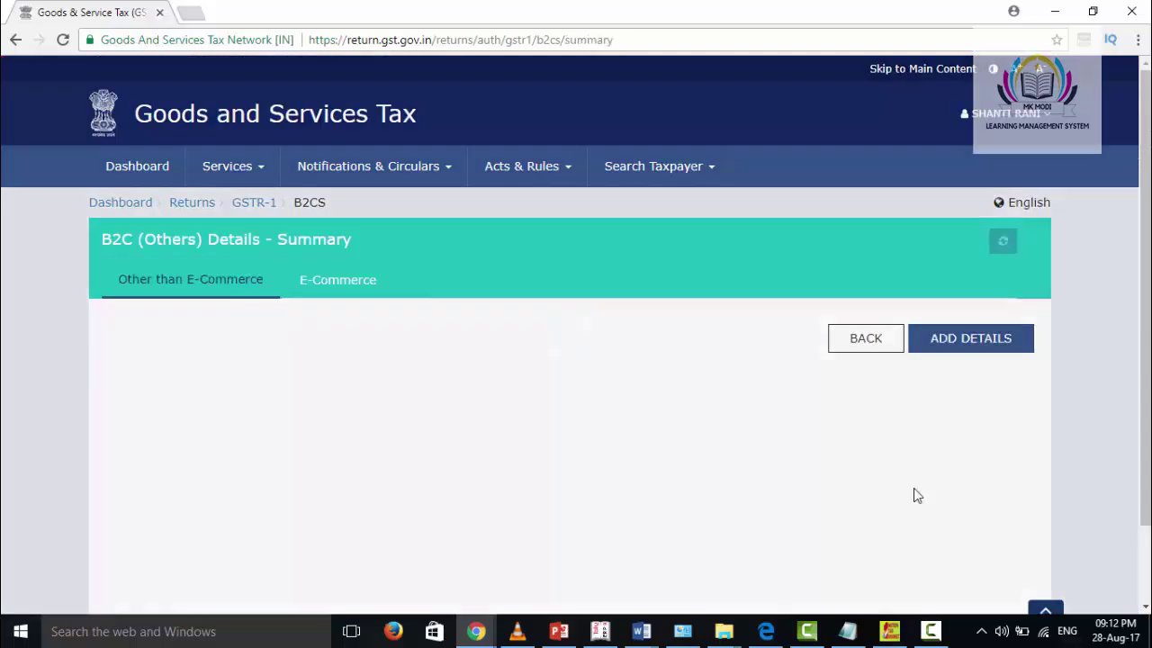
scroll(774, 416, down, 1)
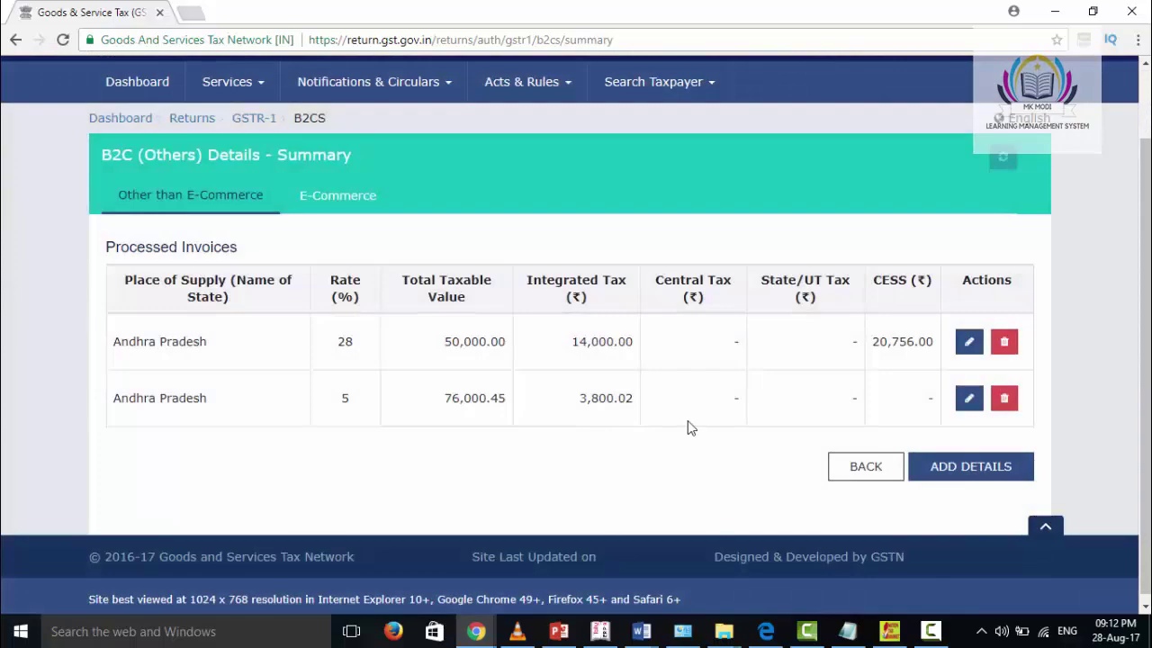
click(858, 466)
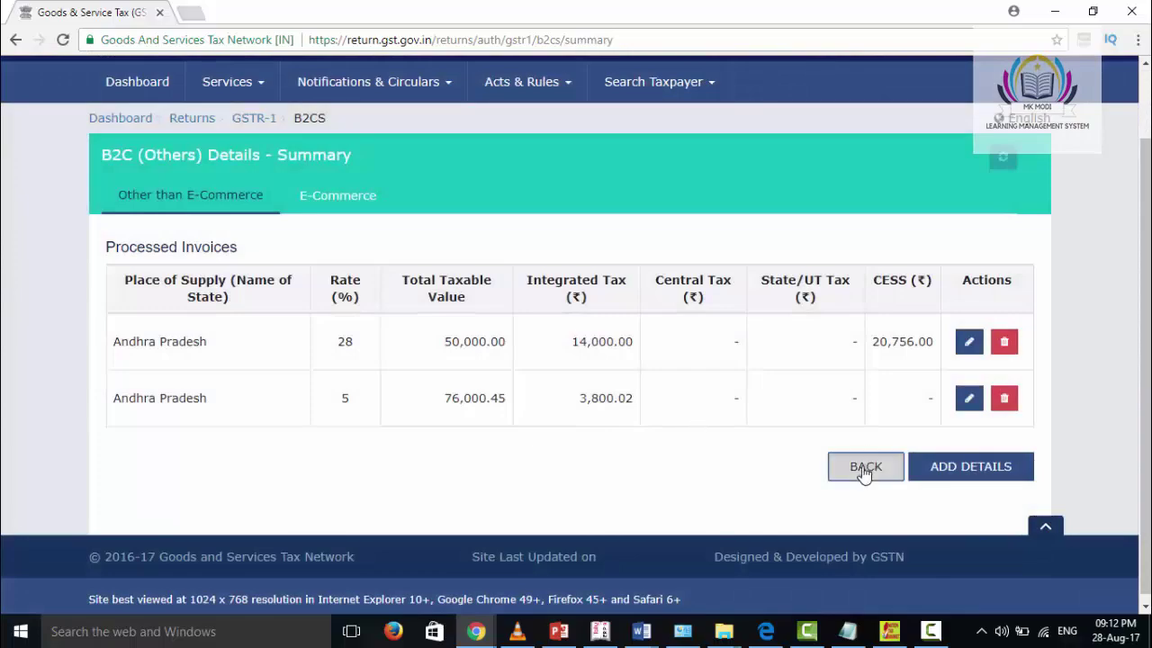
scroll(639, 409, down, 10)
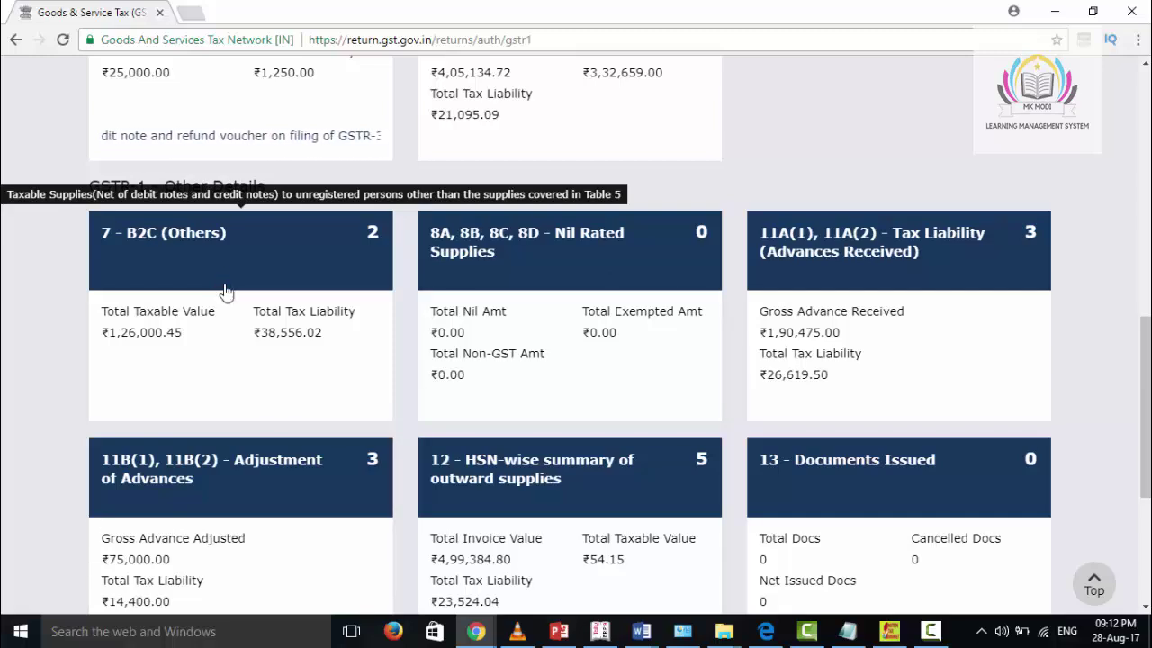
- Review the nil rated, exempted and non-GST supply fields in 8A, 8B, 8C, 8D - Nil Rated Supplies, and return to the GSTR-1 overview
click(612, 270)
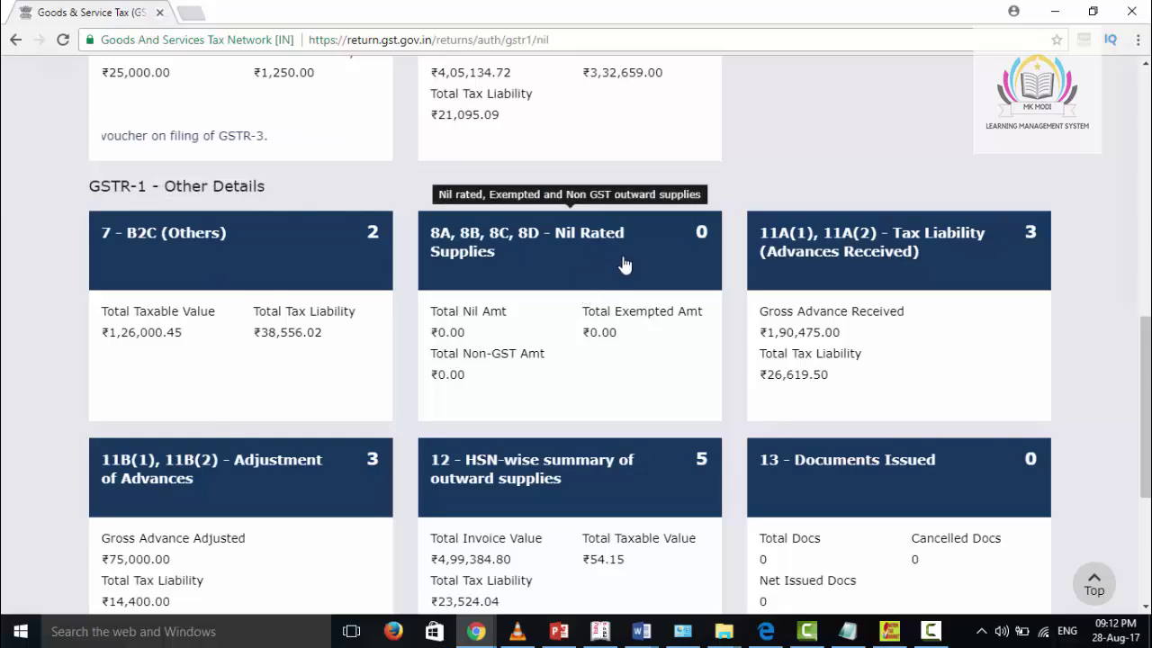
scroll(639, 333, down, 1)
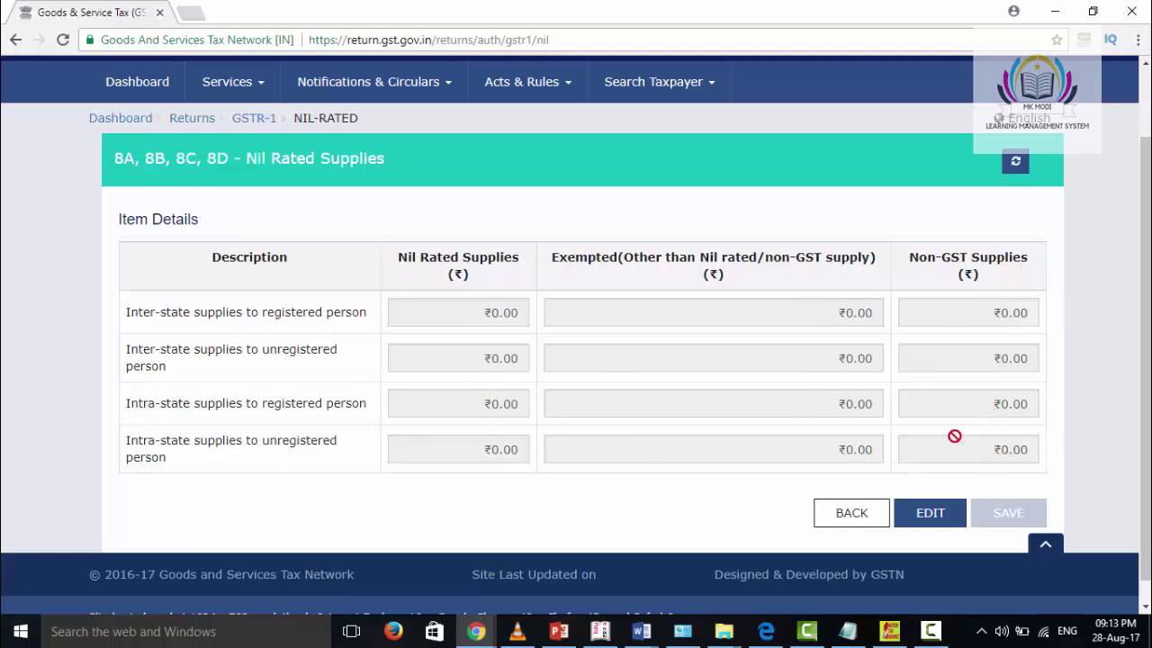
scroll(871, 263, down, 1)
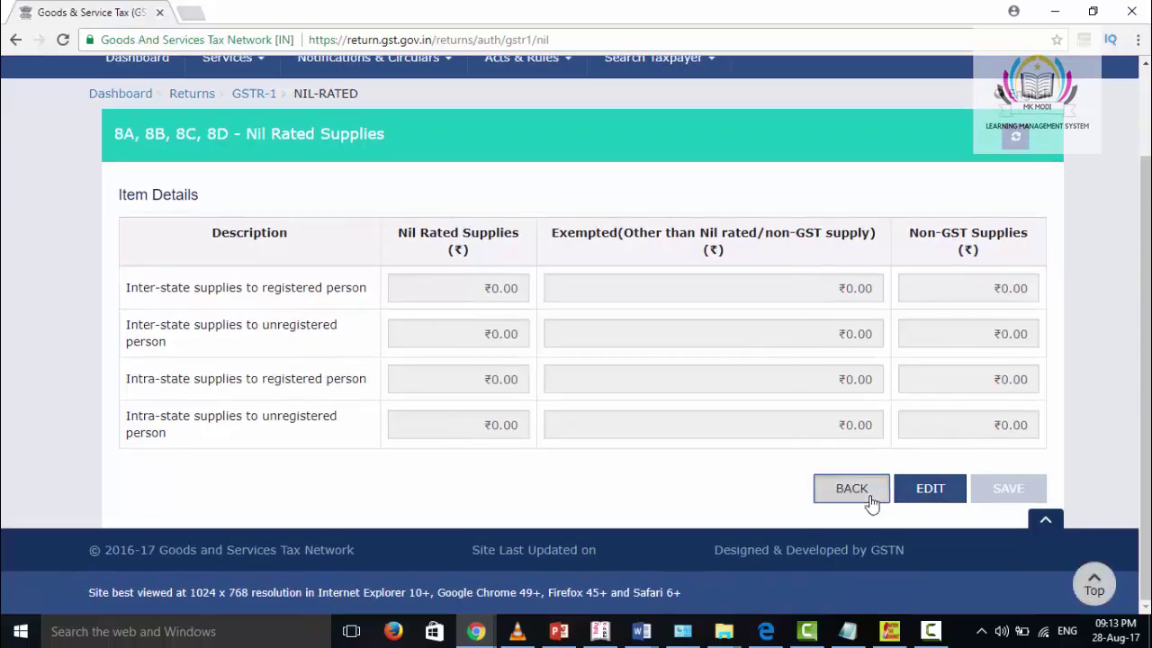
click(869, 497)
scroll(831, 463, down, 9)
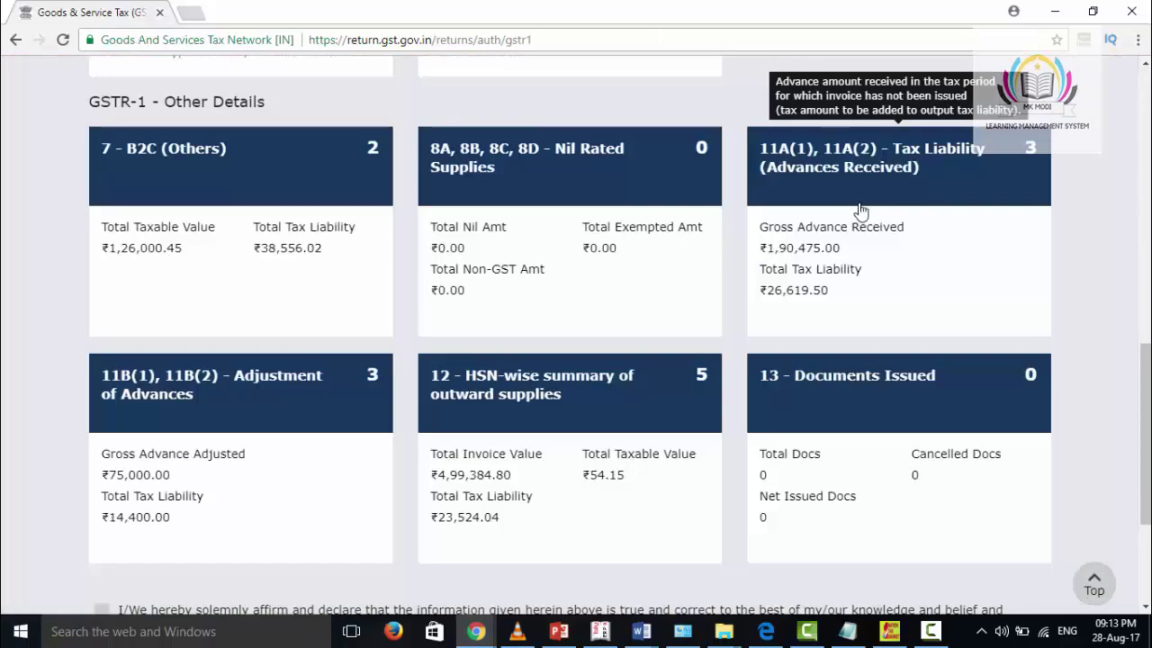
- Open the Himachal Pradesh entry for editing from the 11A(1), 11A(2) - Tax Liability (Advances Received) summary and review its rate-wise item details
click(860, 210)
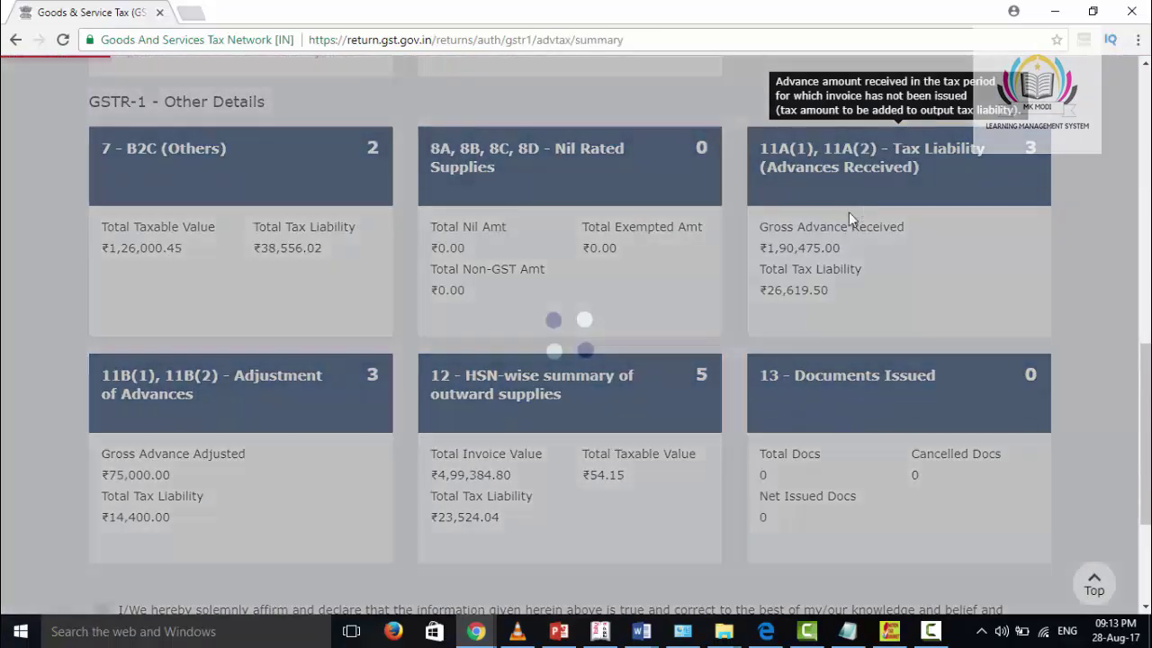
scroll(720, 330, down, 2)
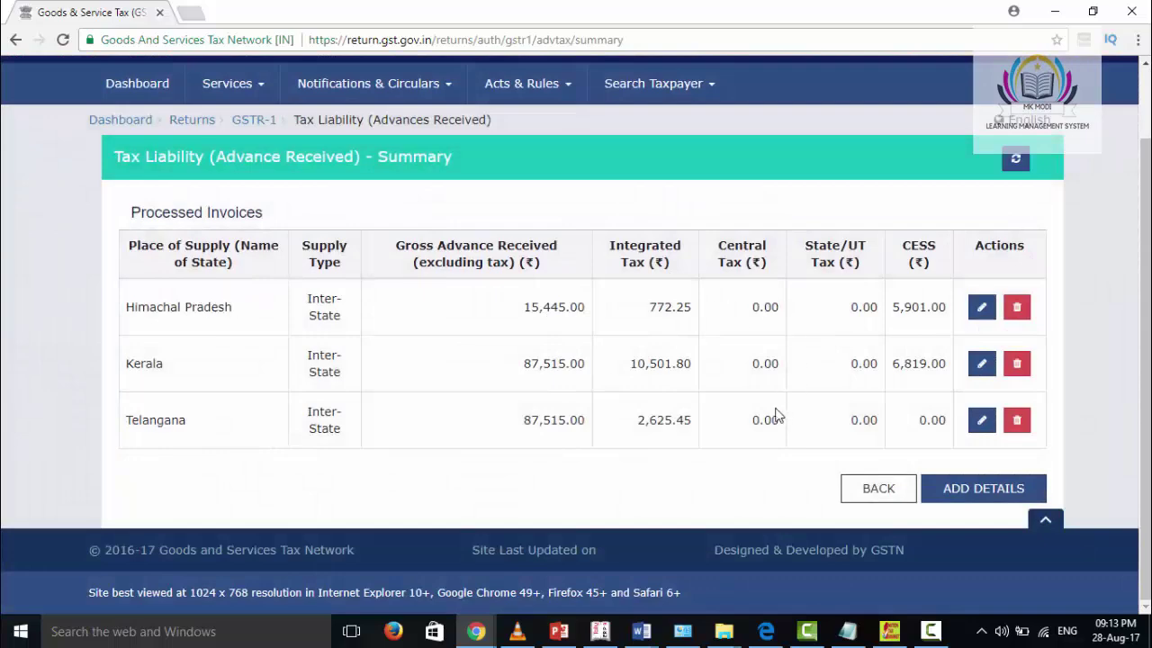
click(981, 307)
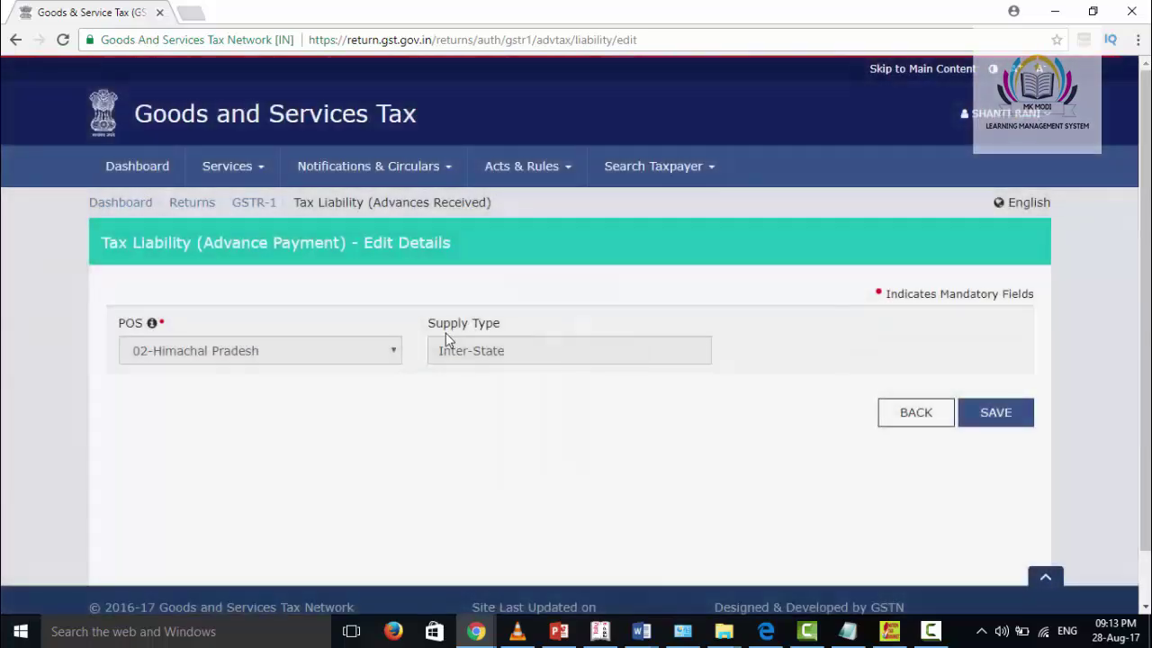
scroll(432, 347, down, 3)
scroll(386, 316, down, 2)
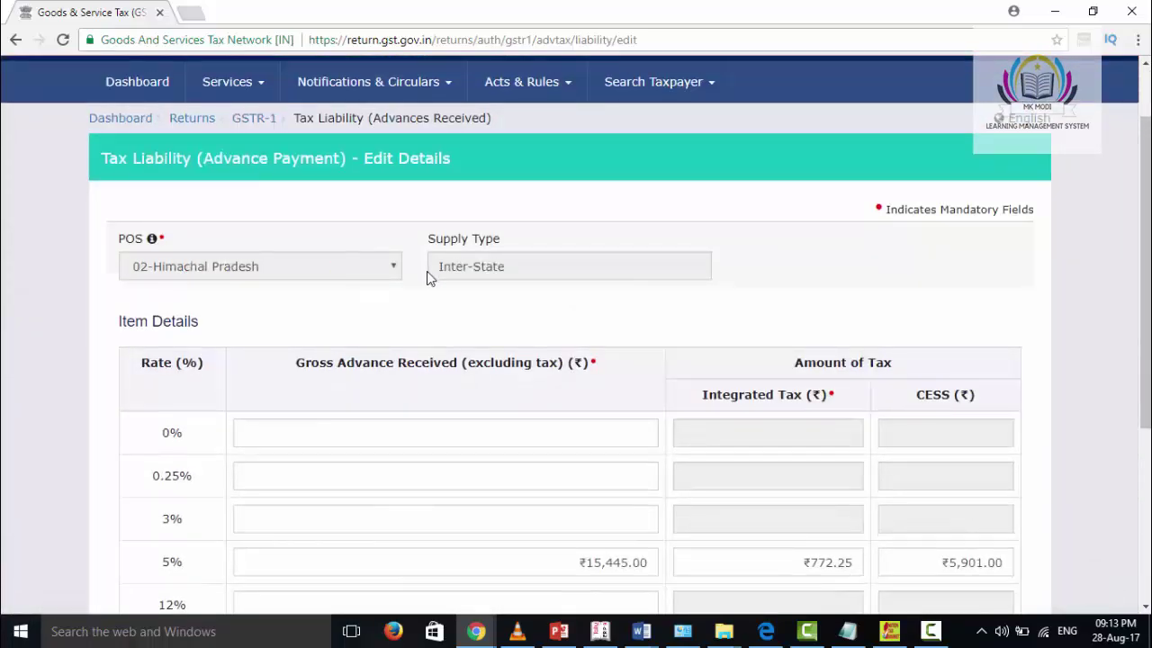
scroll(429, 275, down, 2)
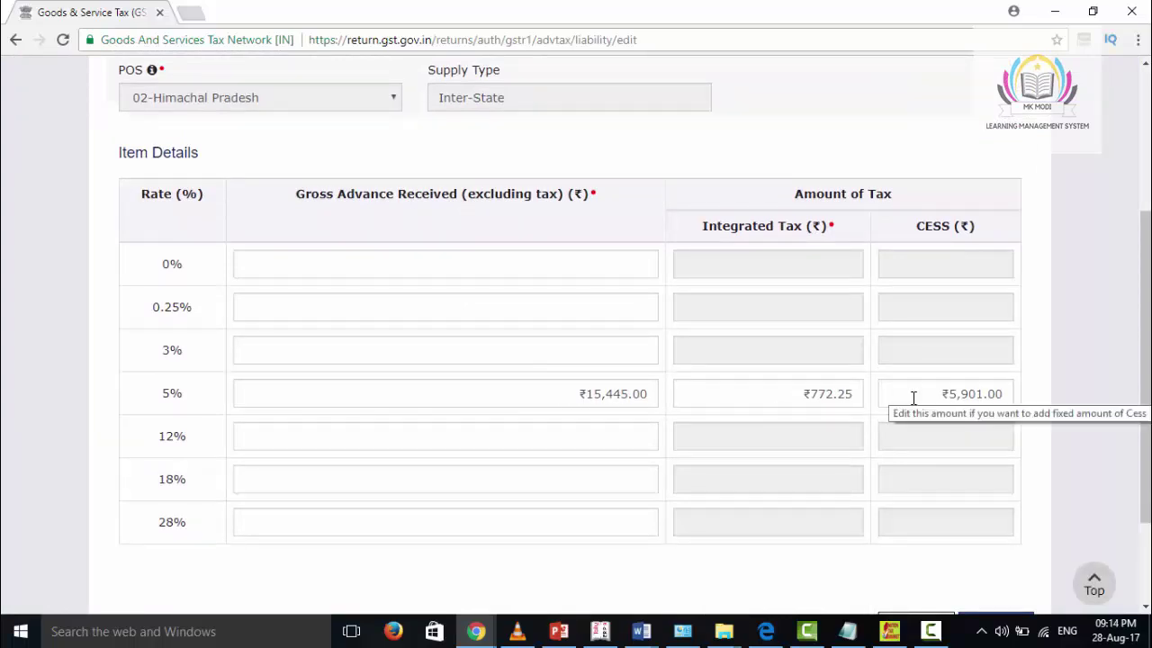
scroll(914, 398, down, 2)
scroll(886, 528, up, 1)
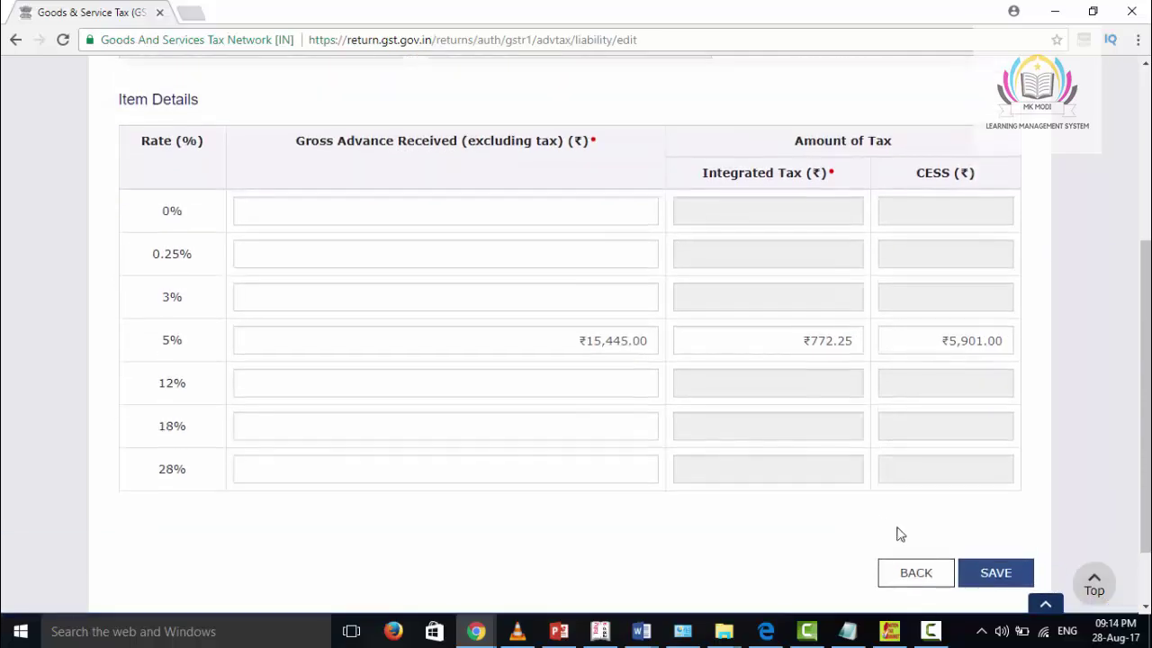
- Close the Himachal Pradesh advance entry without saving and return to the Adjustment of Advances section of the GSTR-1 overview
click(900, 580)
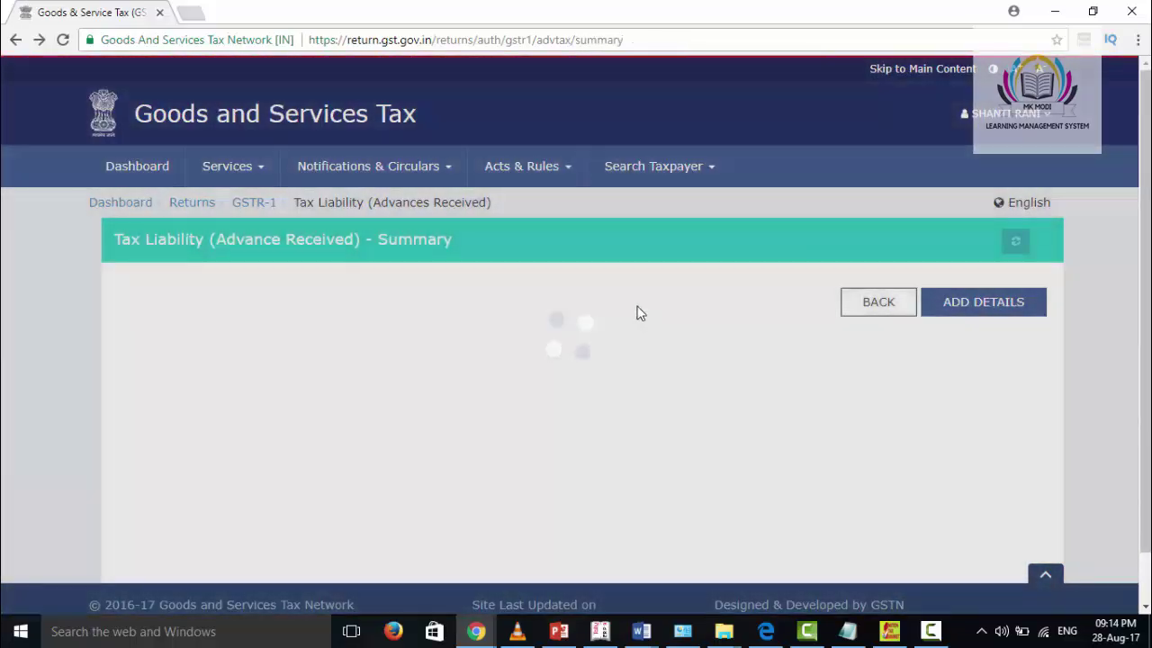
scroll(591, 379, down, 1)
scroll(630, 405, up, 1)
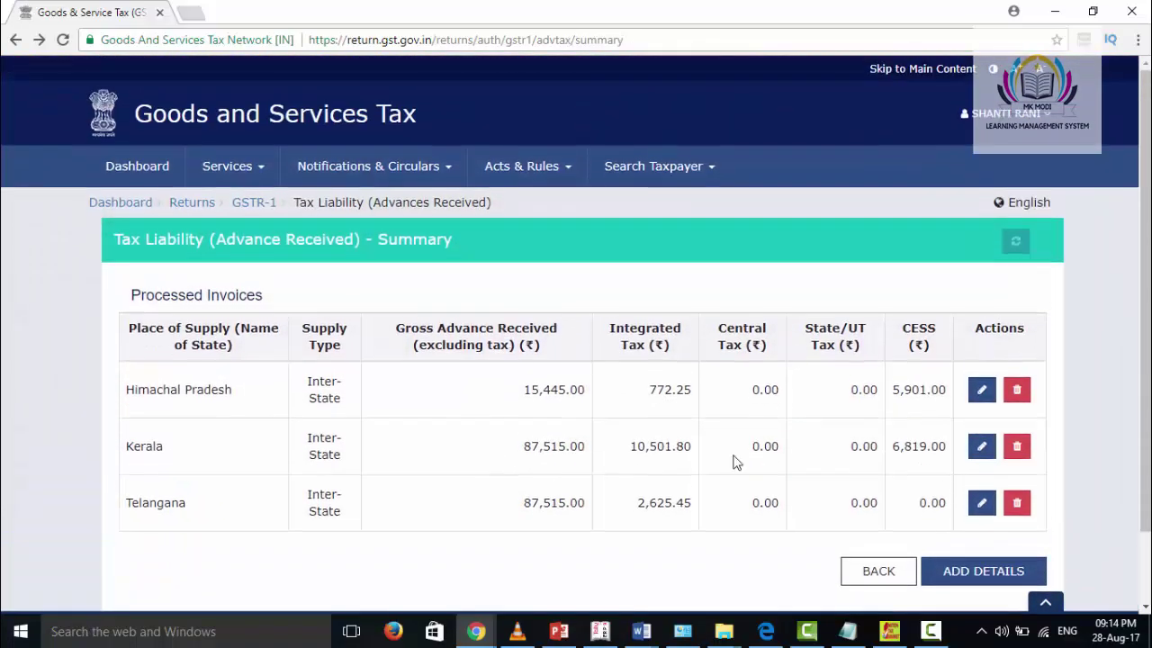
click(878, 571)
scroll(750, 419, down, 3)
scroll(753, 417, down, 7)
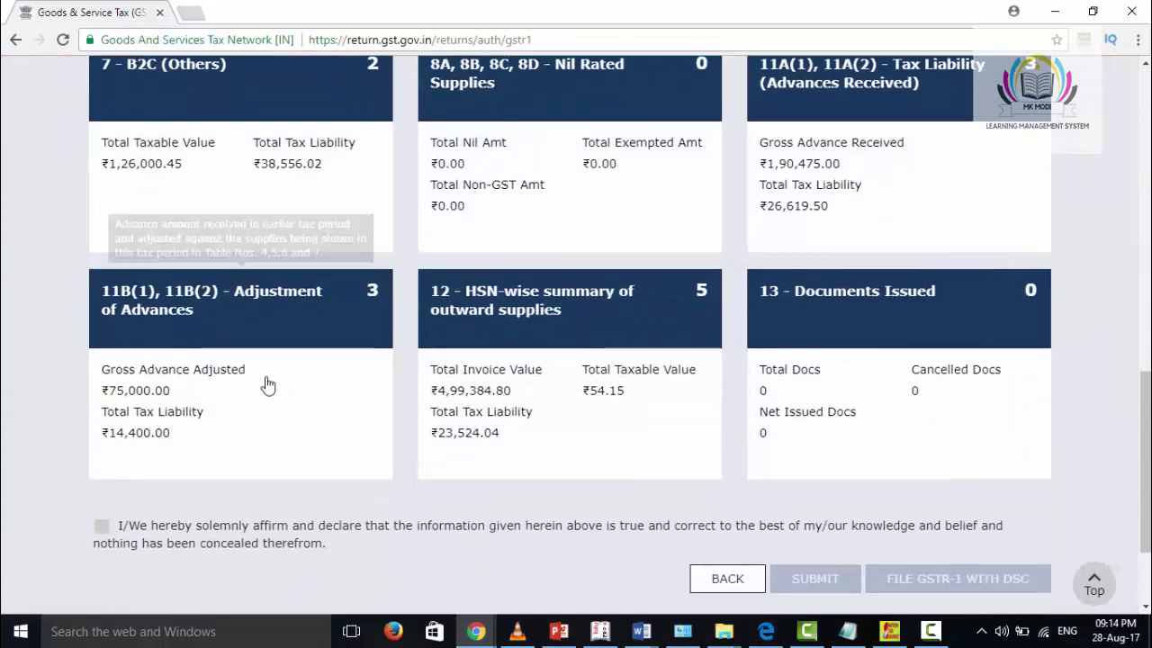
- Open the Jammu and Kashmir entry for editing from the 11B(1), 11B(2) - Adjustment of Advances summary and review its rate-wise adjusted advance and tax fields
click(209, 329)
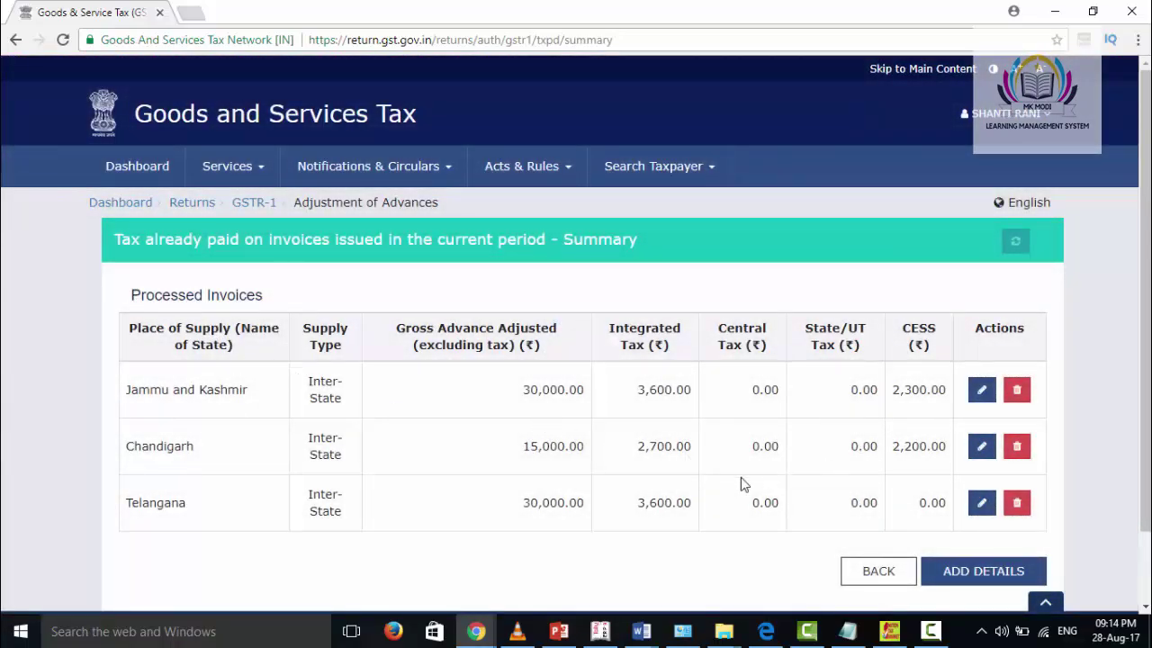
click(981, 392)
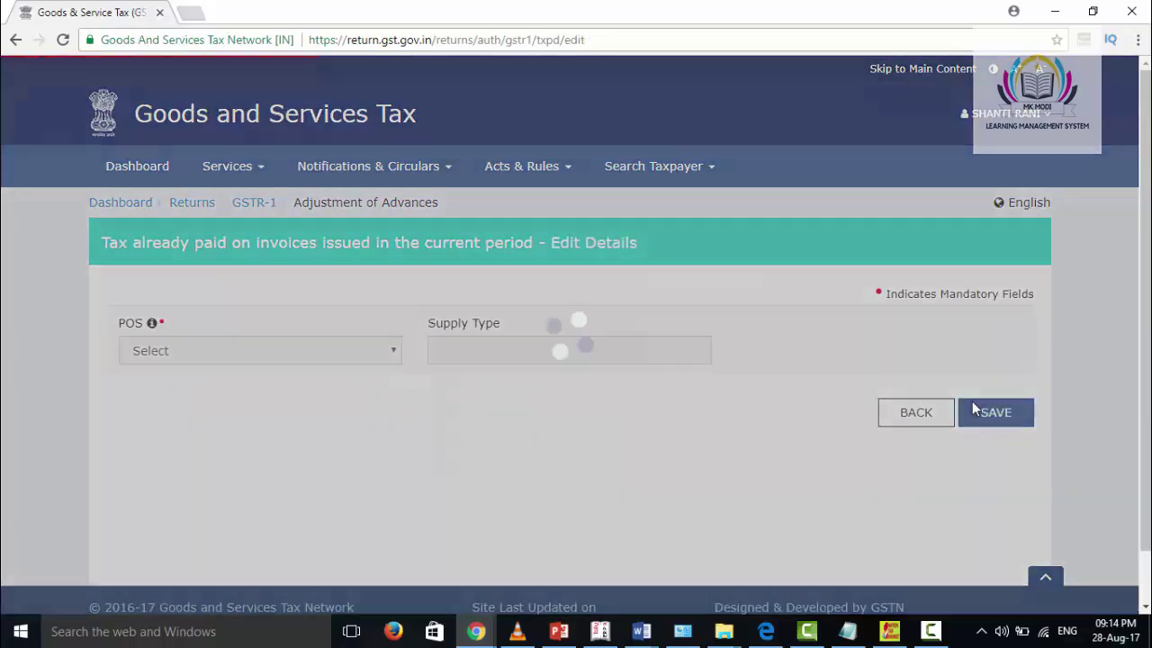
scroll(756, 427, down, 4)
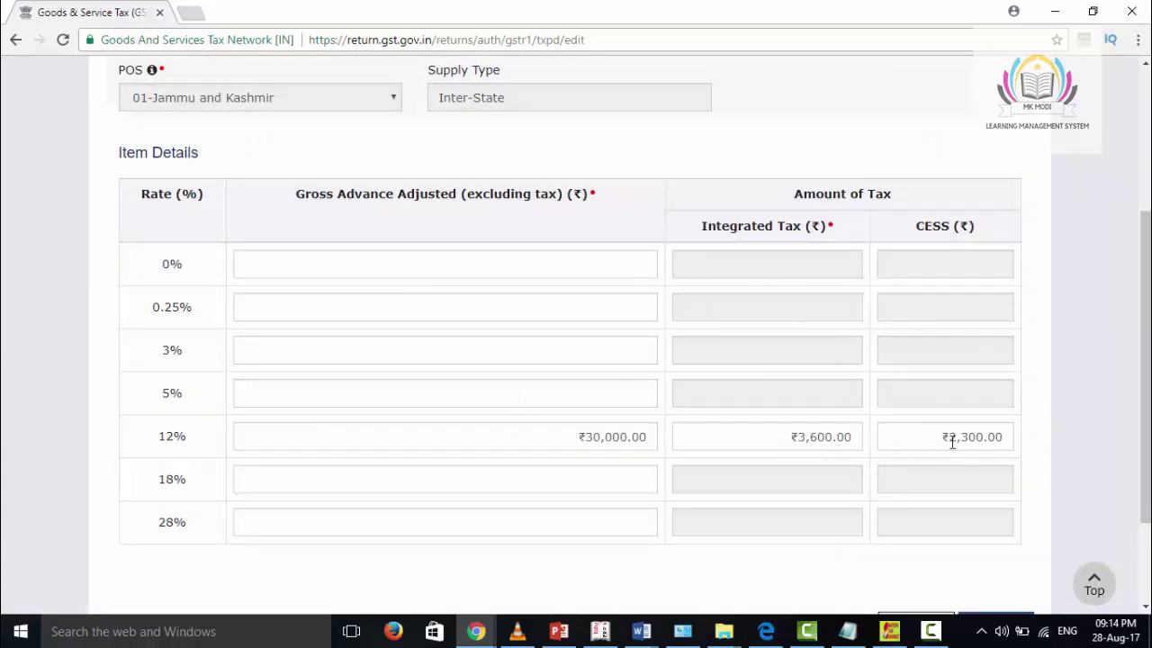
scroll(952, 445, down, 2)
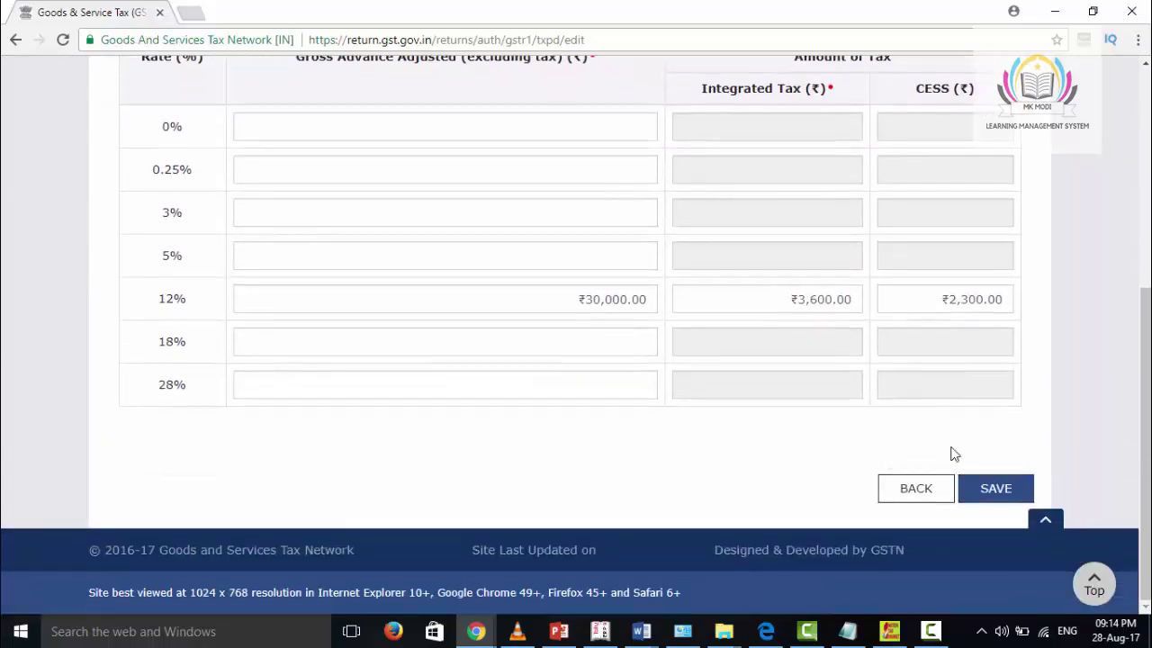
- Close the Jammu and Kashmir adjustment entry without saving and return to the HSN-wise summary section of the GSTR-1 overview
click(916, 489)
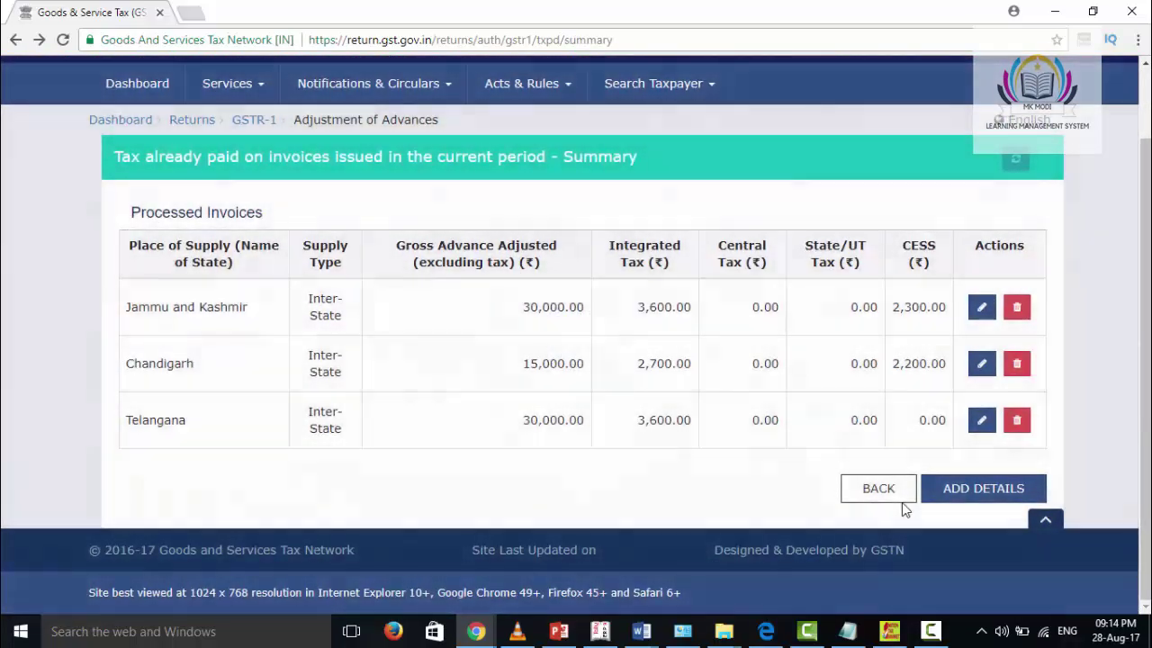
click(892, 495)
scroll(693, 401, down, 10)
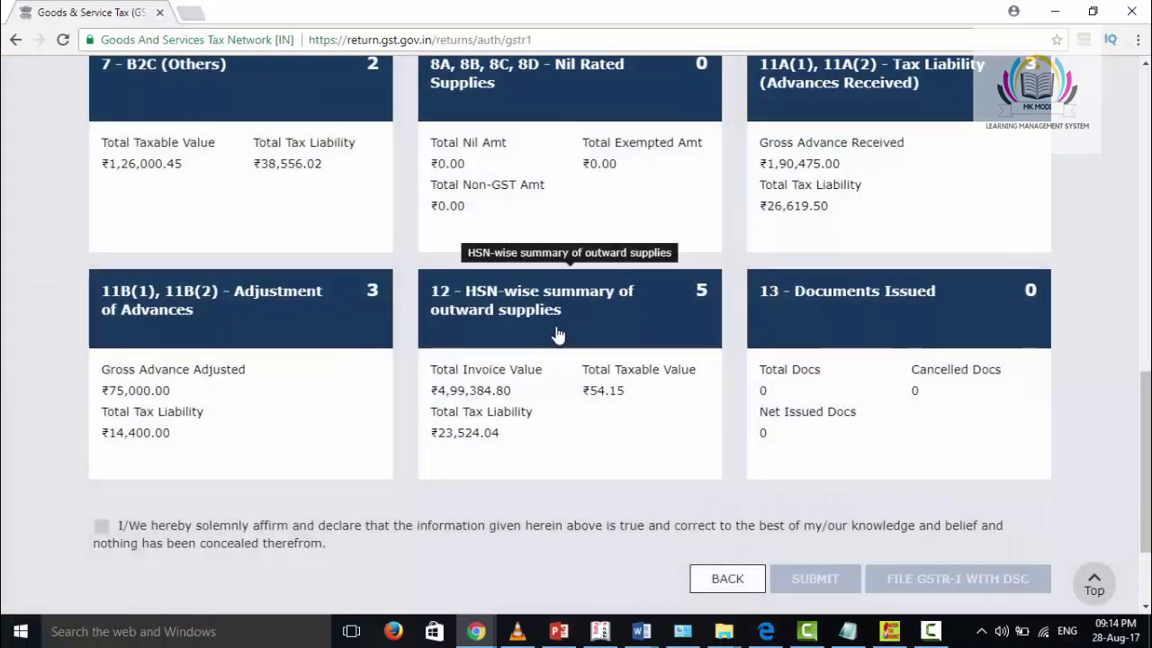
- Open the Copper record (HSN 3401) for editing from the HSN-wise summary of outward supplies and review its quantity, value and tax fields
click(557, 334)
scroll(558, 327, down, 2)
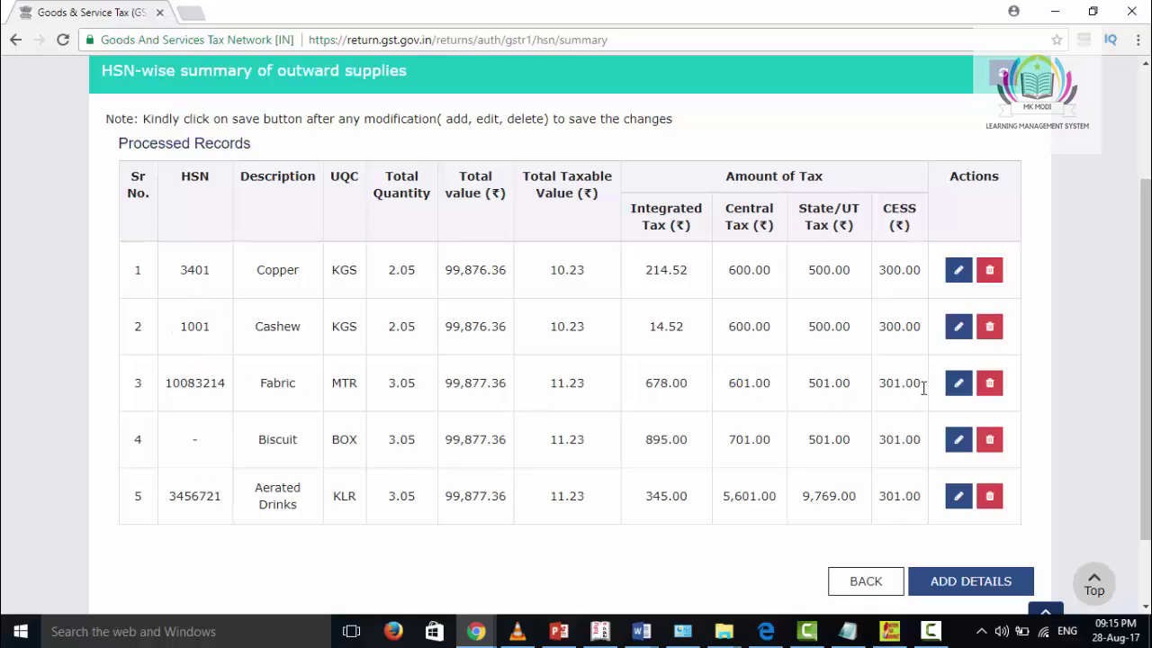
click(959, 279)
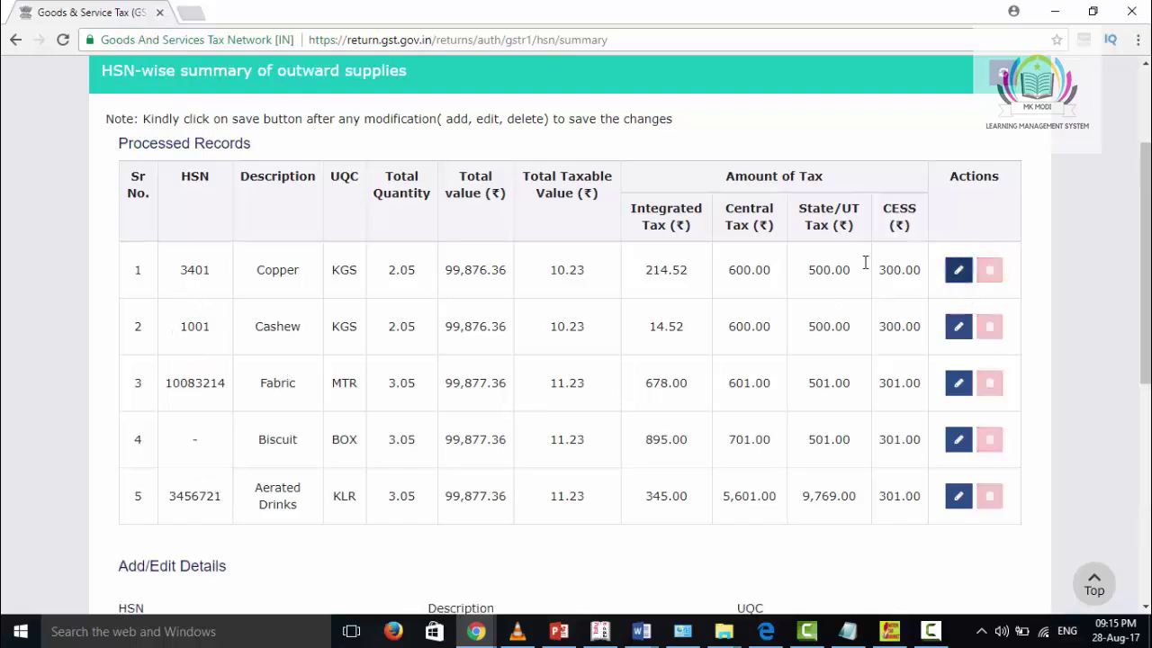
scroll(664, 337, down, 5)
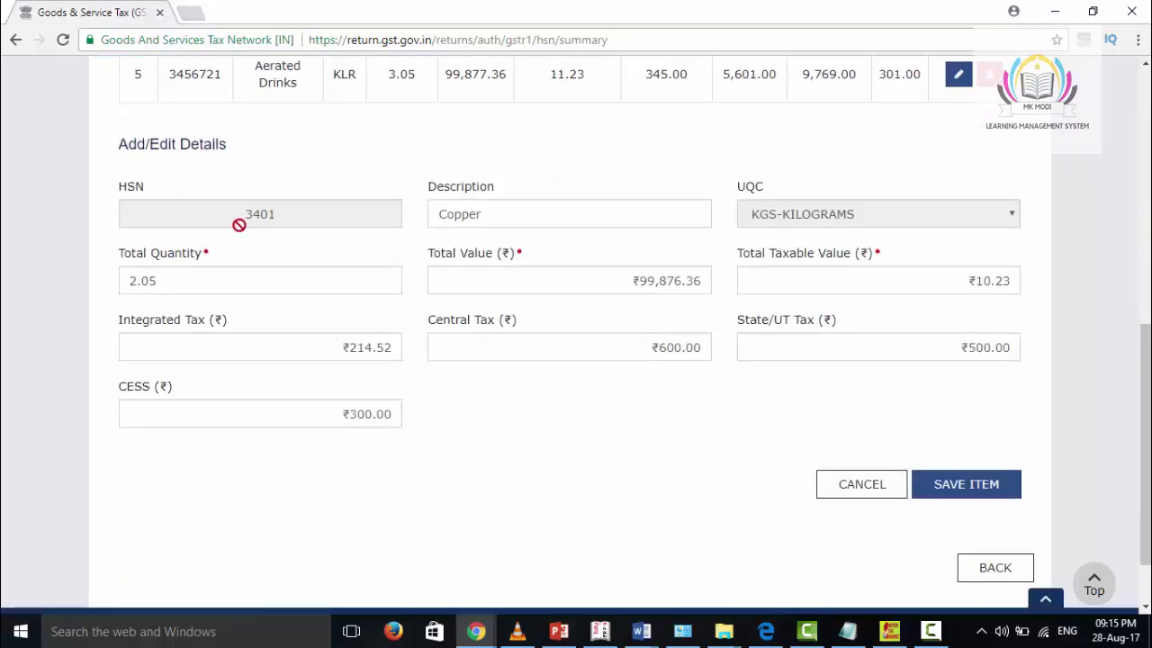
- Cancel editing the Copper record and return to the Documents Issued section of the GSTR-1 overview
click(853, 490)
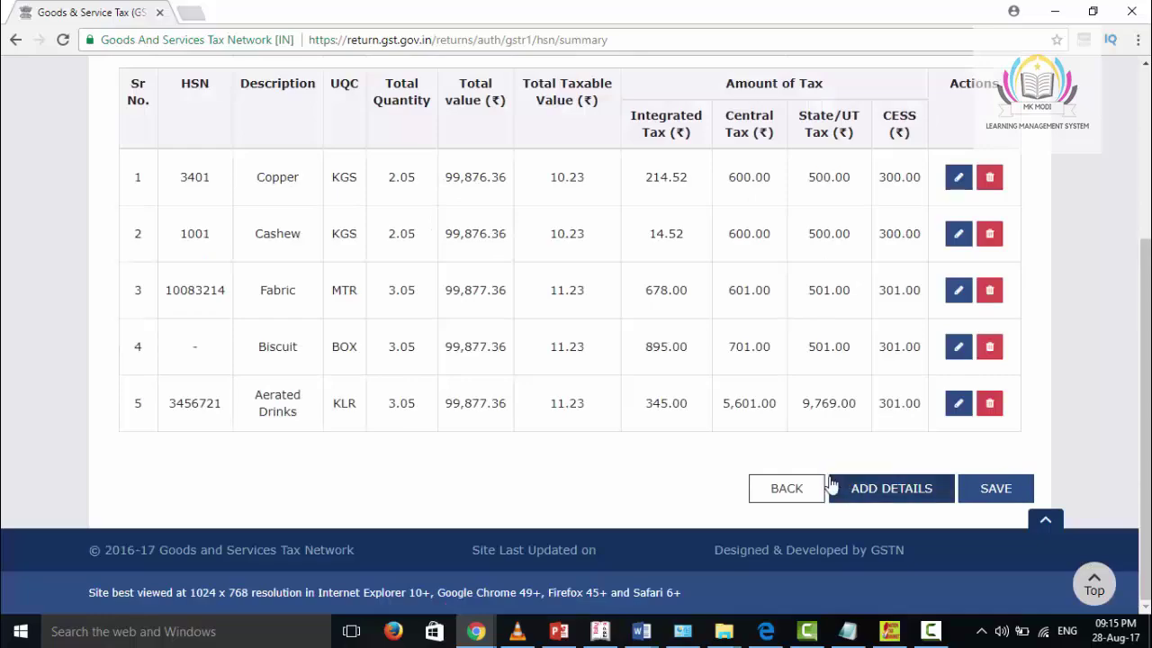
click(786, 488)
scroll(634, 409, down, 15)
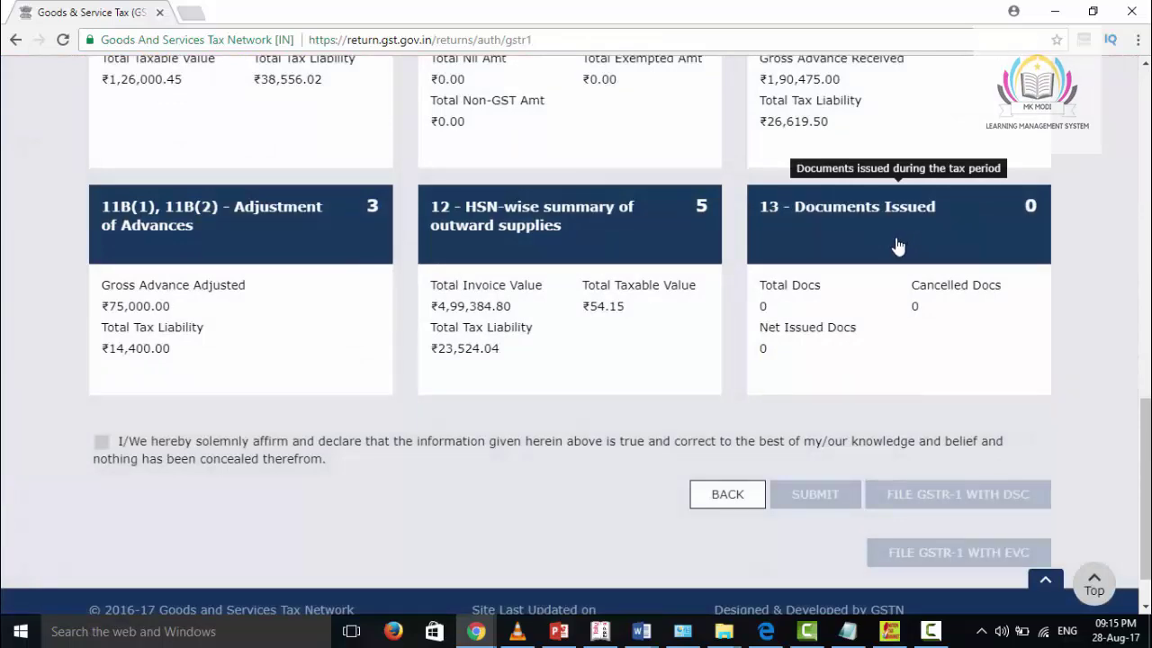
- Open the 13 - Documents Issued section and look over its table for invoices for outward supply
click(897, 246)
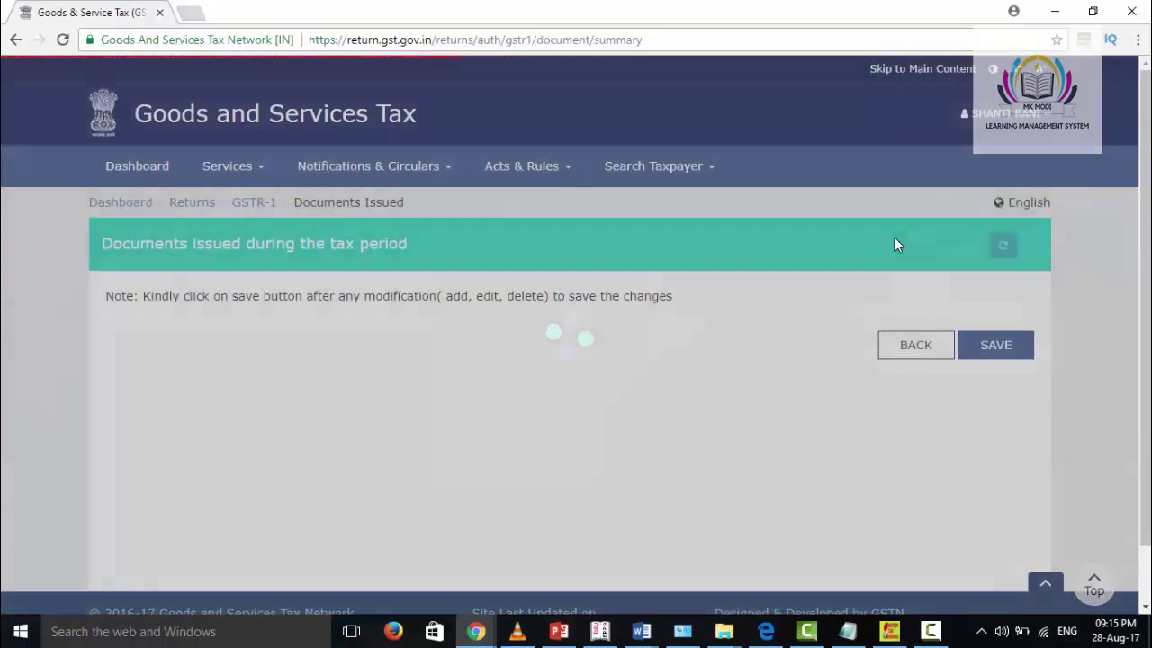
scroll(852, 322, down, 1)
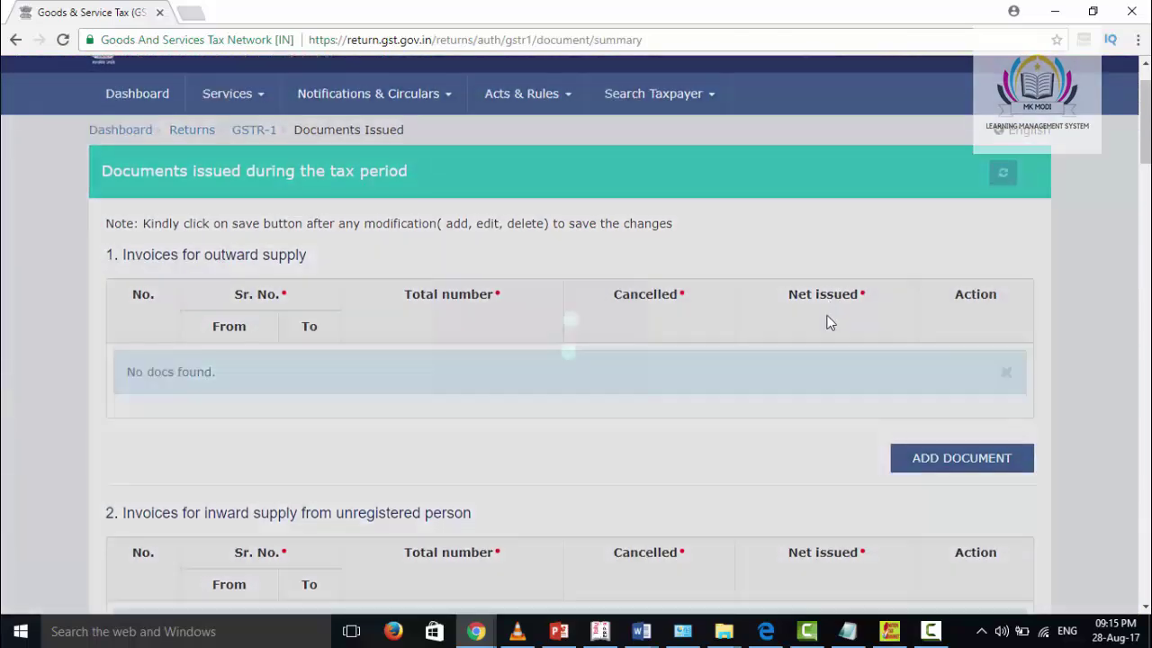
scroll(823, 321, down, 1)
scroll(822, 321, up, 1)
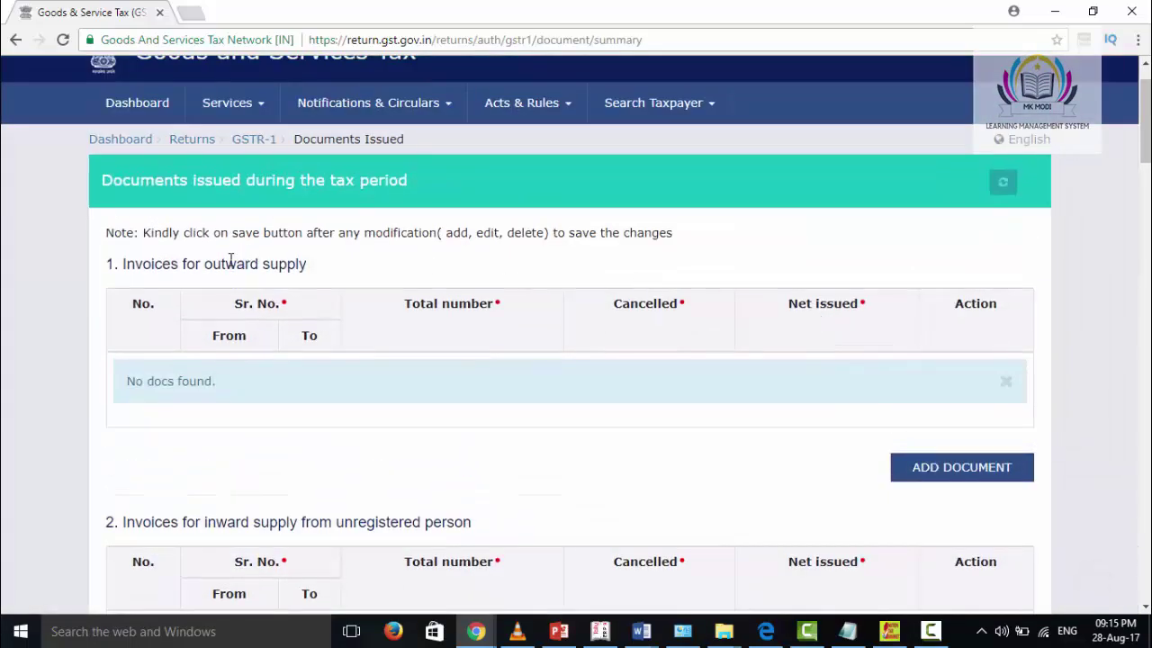
- Examine the Documents Issued tables for outward supply invoices, inward supply from unregistered persons, revised invoices and debit notes
drag(223, 265, 348, 277)
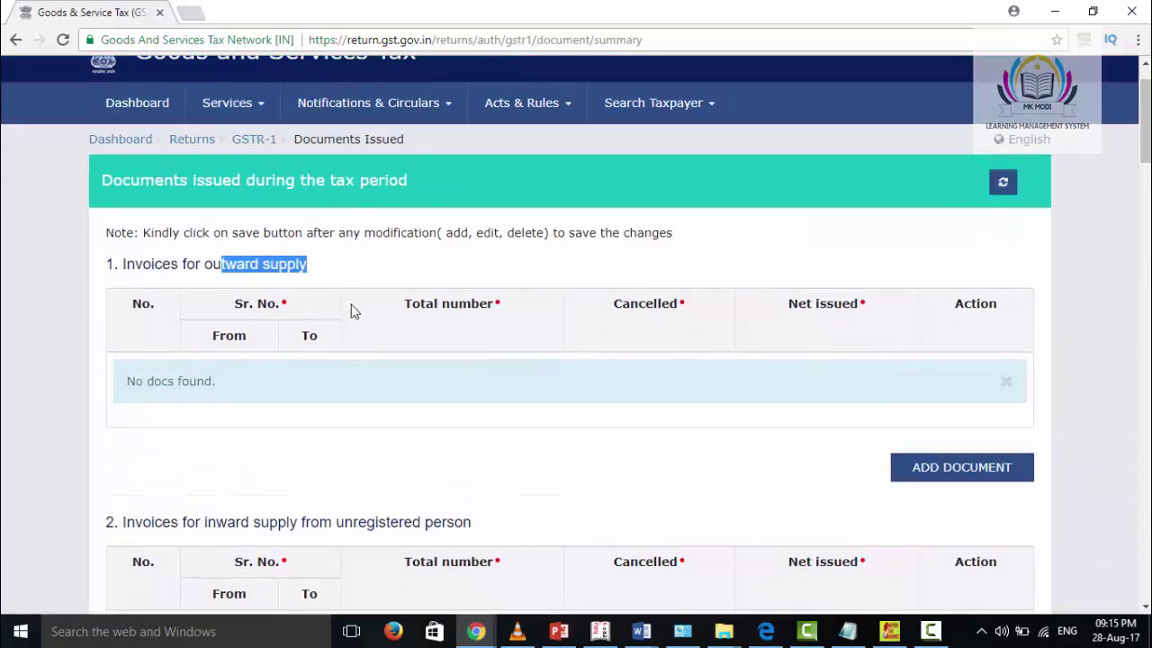
scroll(351, 306, down, 2)
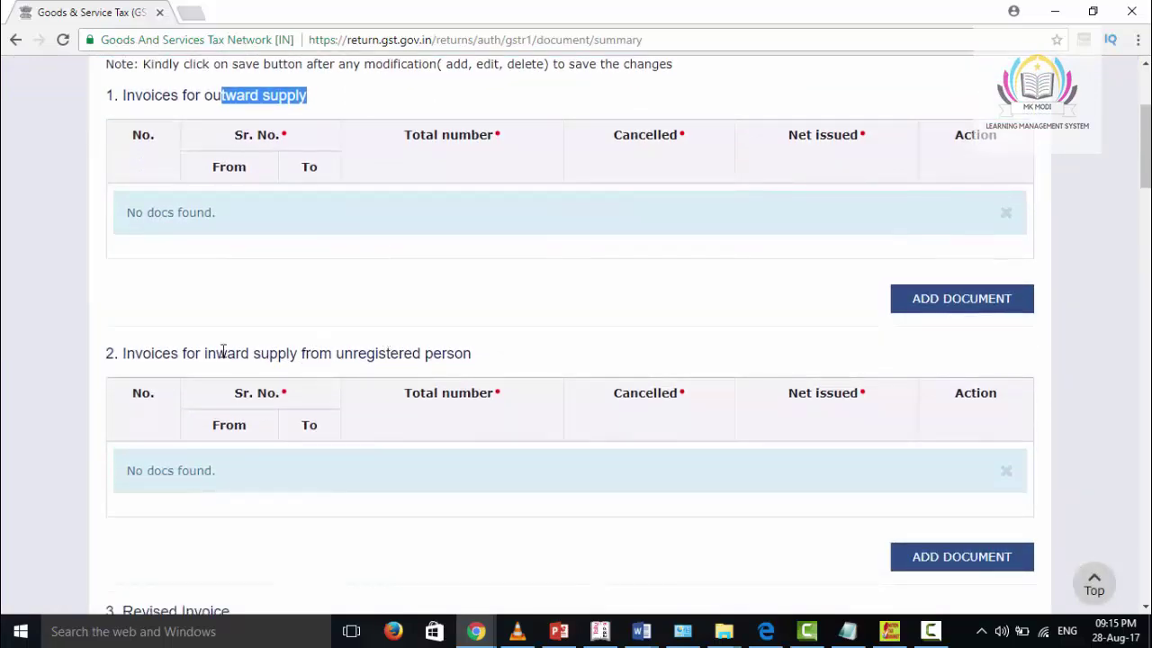
drag(222, 352, 281, 352)
scroll(282, 353, down, 2)
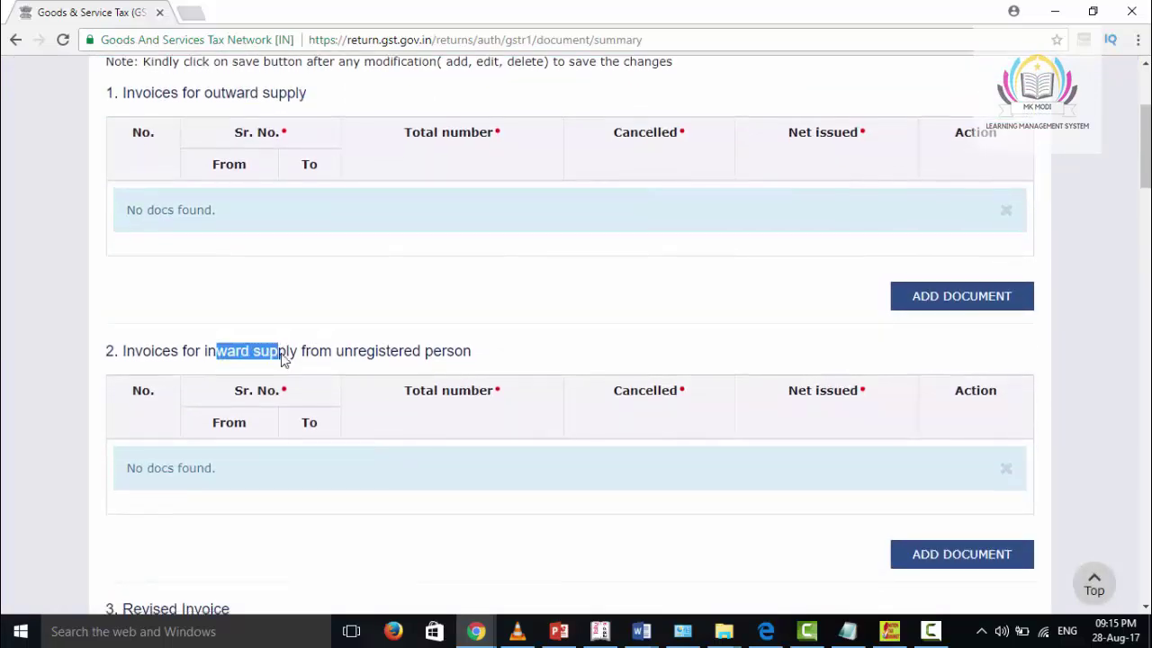
scroll(283, 360, up, 3)
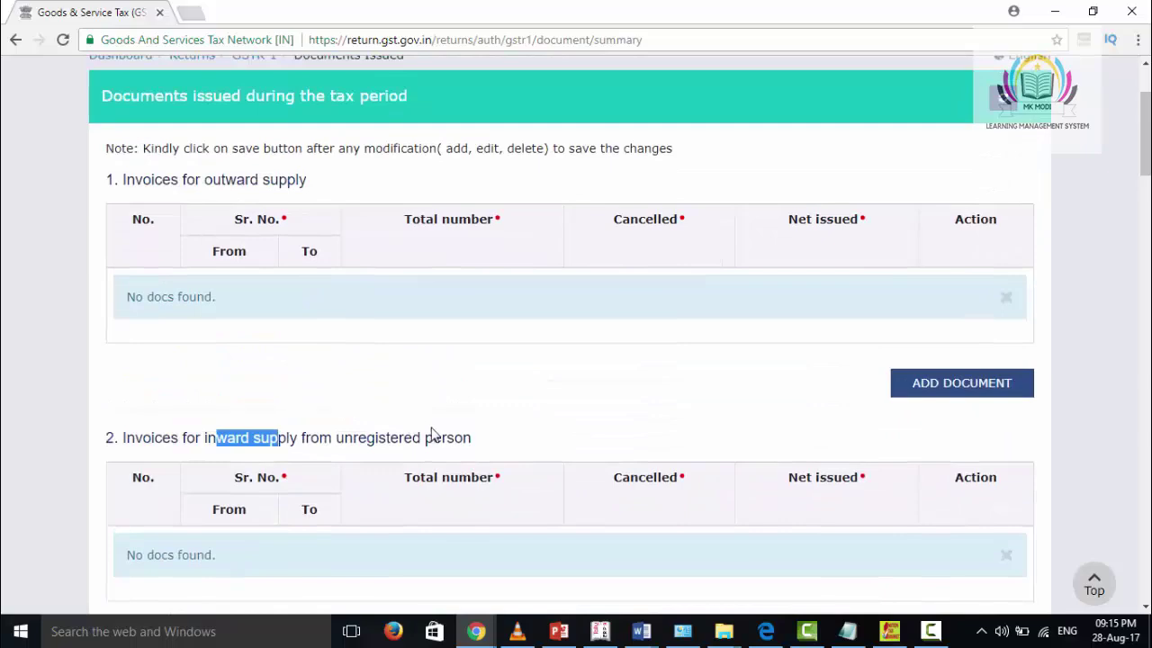
scroll(432, 436, down, 5)
drag(149, 275, 244, 312)
scroll(290, 378, down, 1)
scroll(290, 376, down, 2)
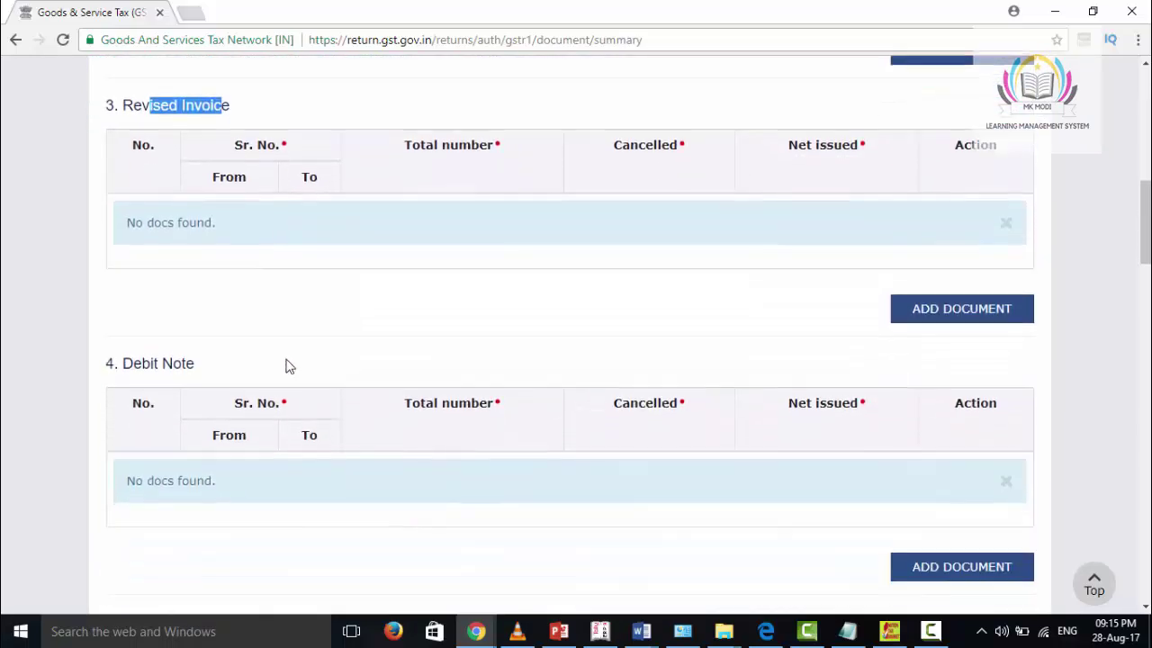
drag(166, 286, 249, 396)
- Examine the remaining Documents Issued tables from Credit Note through refund vouchers to the last delivery challan category
scroll(223, 351, down, 2)
scroll(241, 374, down, 3)
scroll(226, 387, down, 3)
scroll(221, 393, down, 5)
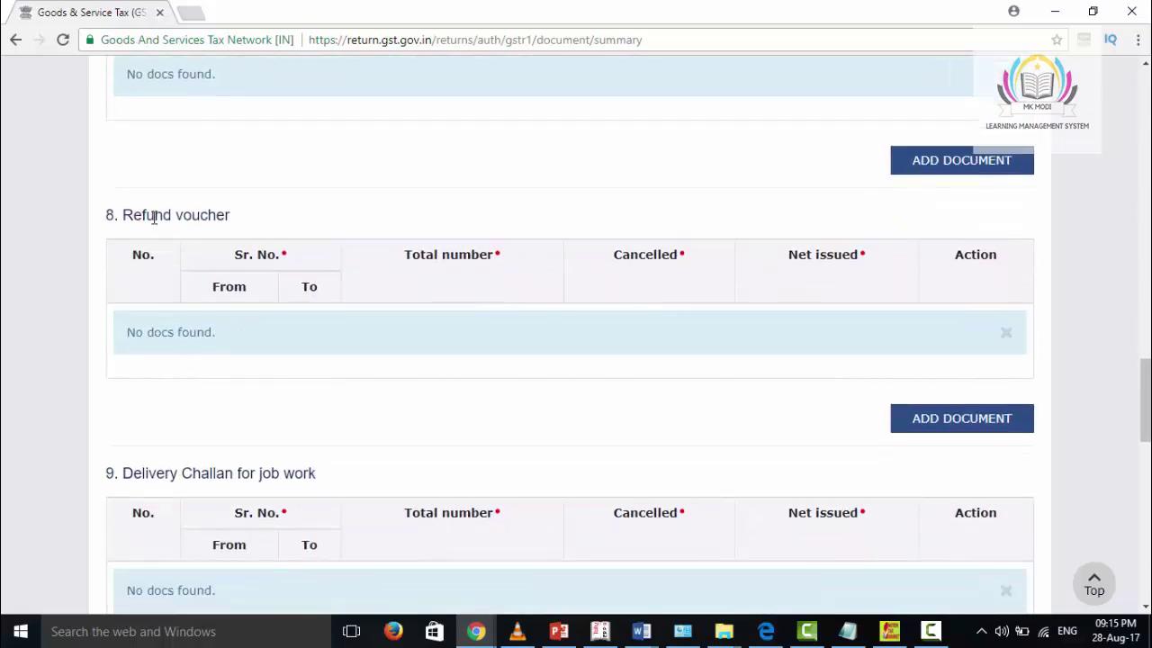
drag(176, 215, 217, 215)
drag(227, 472, 259, 472)
scroll(198, 357, down, 7)
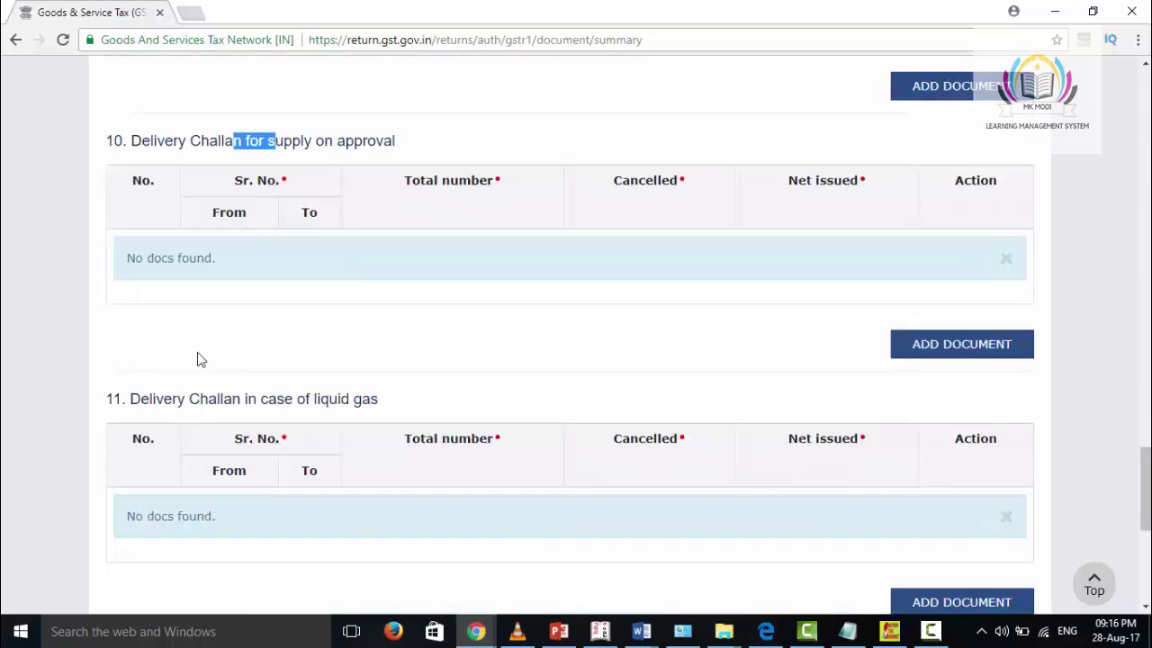
scroll(324, 396, down, 1)
scroll(326, 409, down, 3)
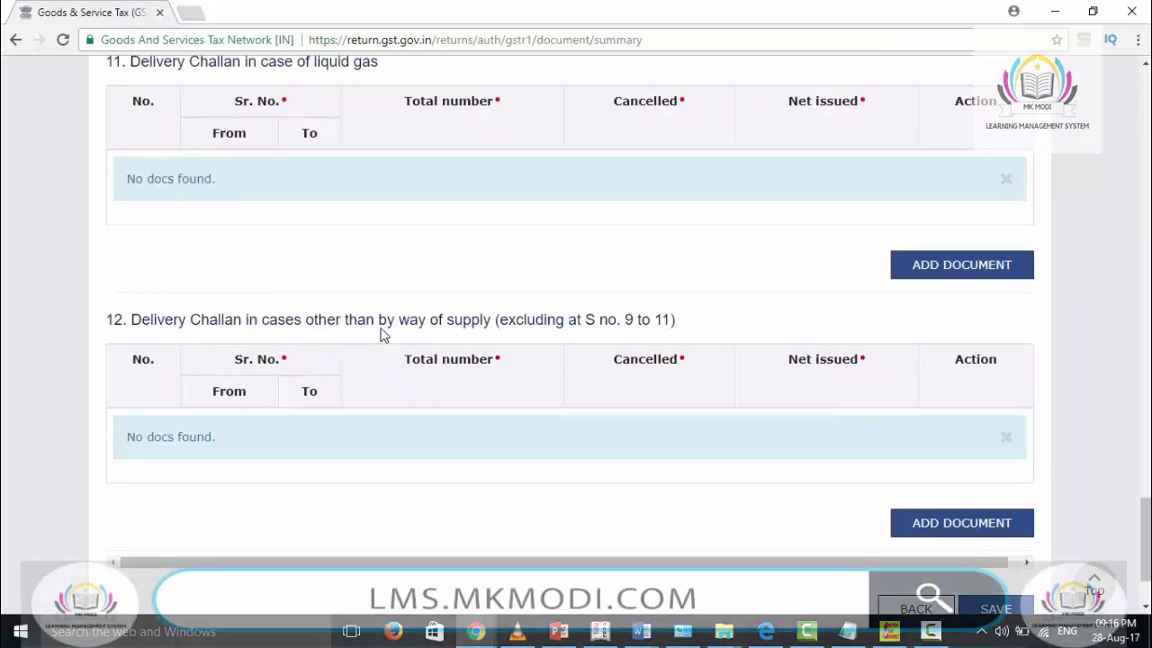
scroll(450, 342, down, 2)
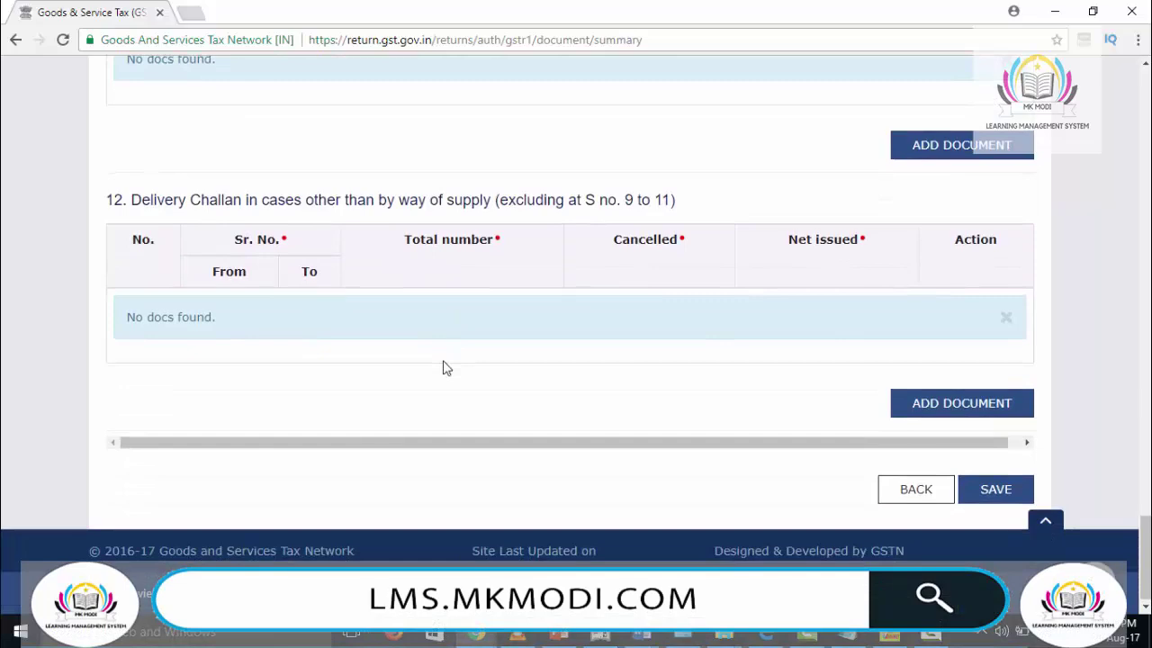
scroll(441, 360, up, 15)
scroll(443, 361, up, 7)
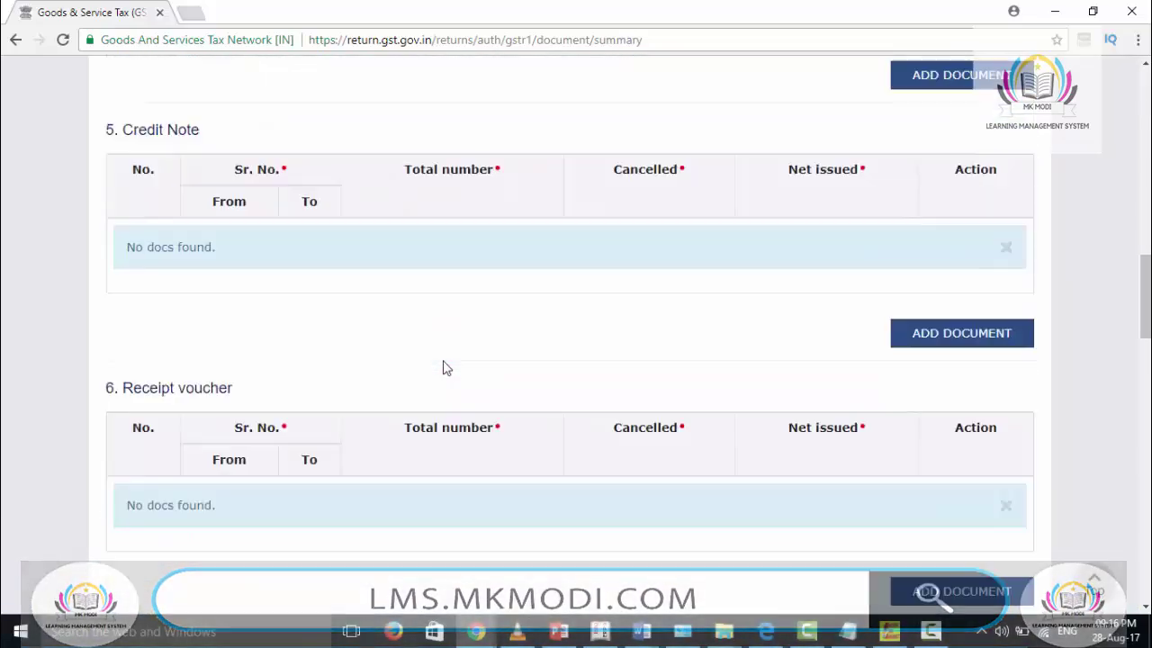
scroll(443, 360, up, 10)
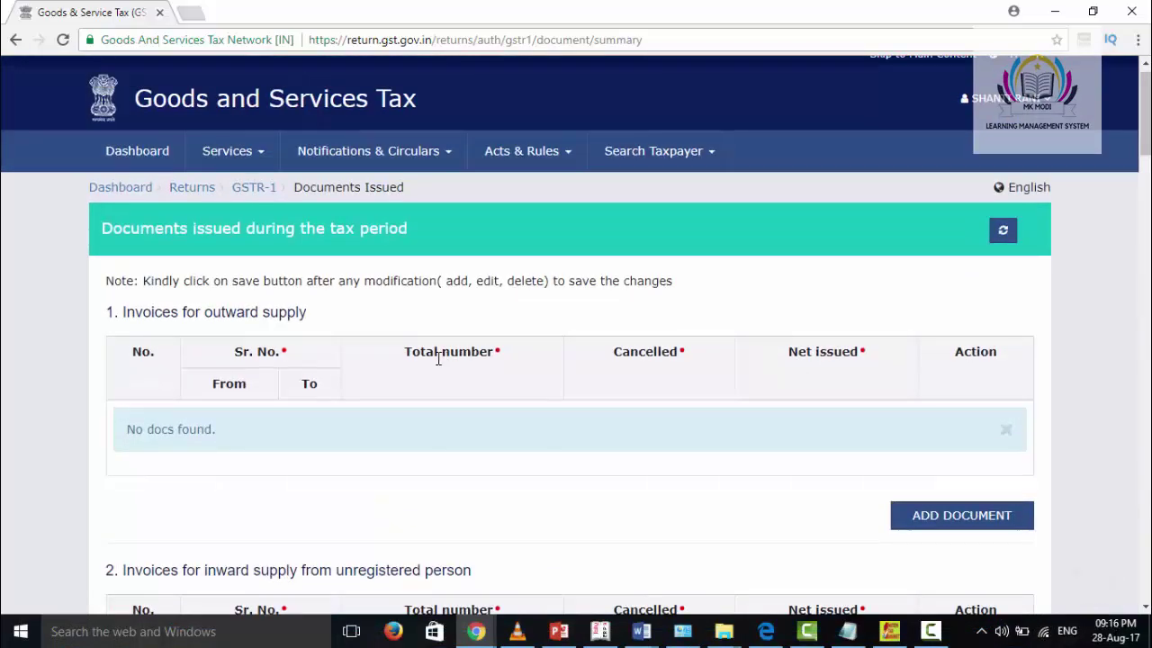
- Add a Debit Note document row with serial numbers from 1 to 10, total number 10 and 2 cancelled
scroll(428, 381, down, 5)
scroll(426, 382, down, 2)
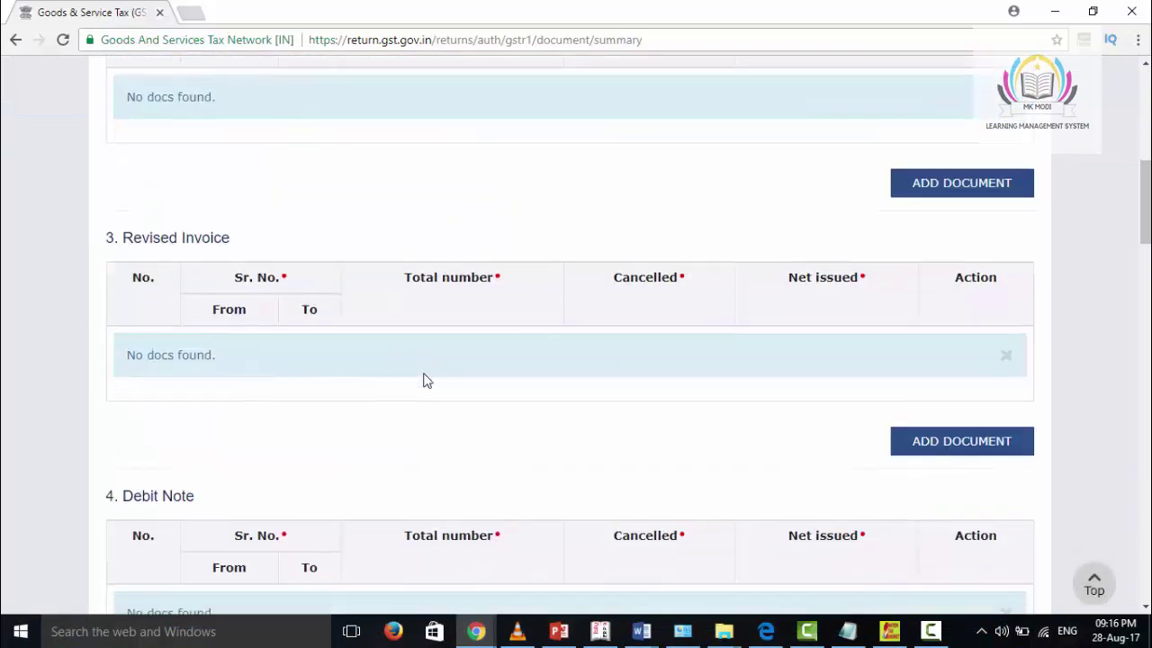
scroll(425, 381, down, 2)
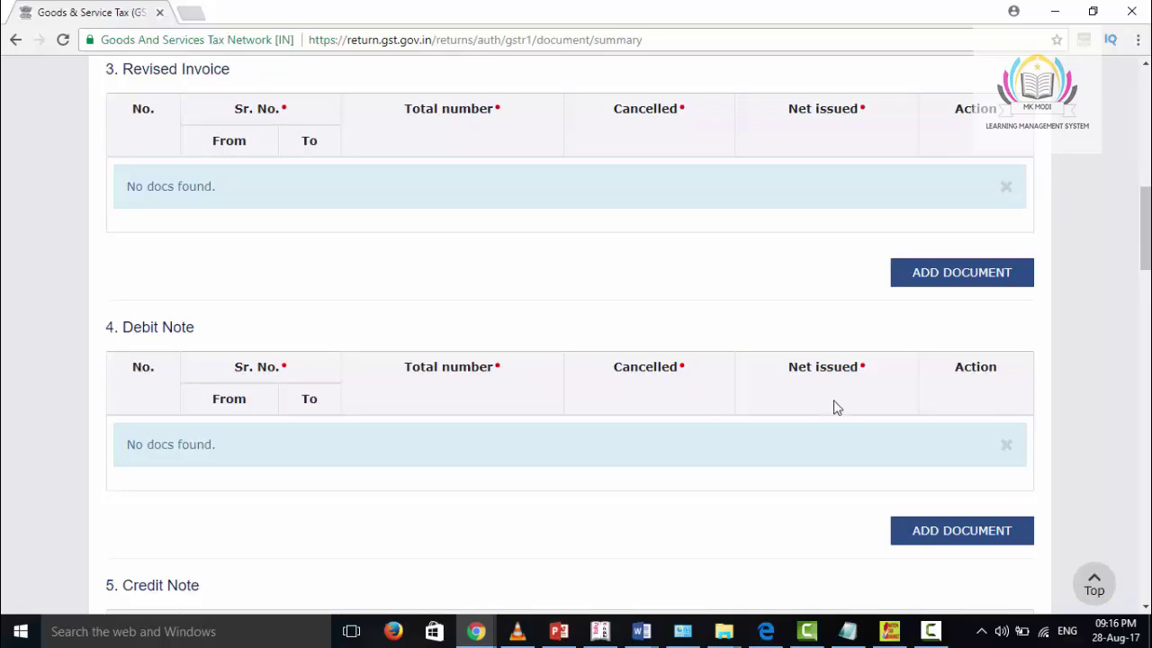
scroll(804, 279, down, 2)
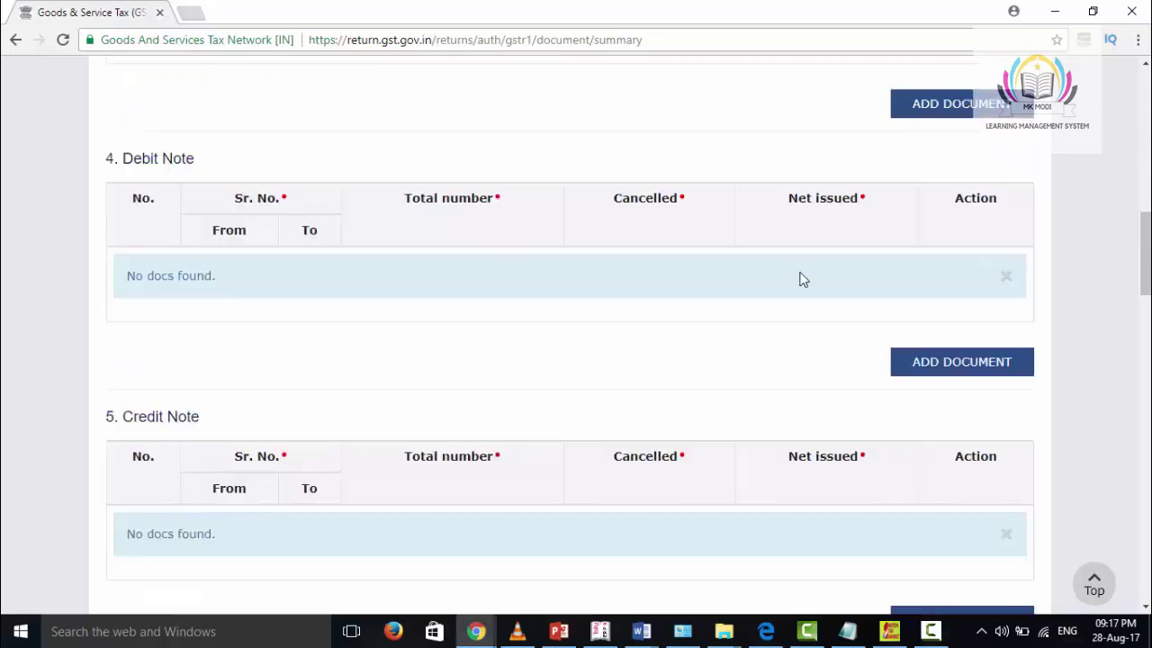
click(945, 371)
click(224, 264)
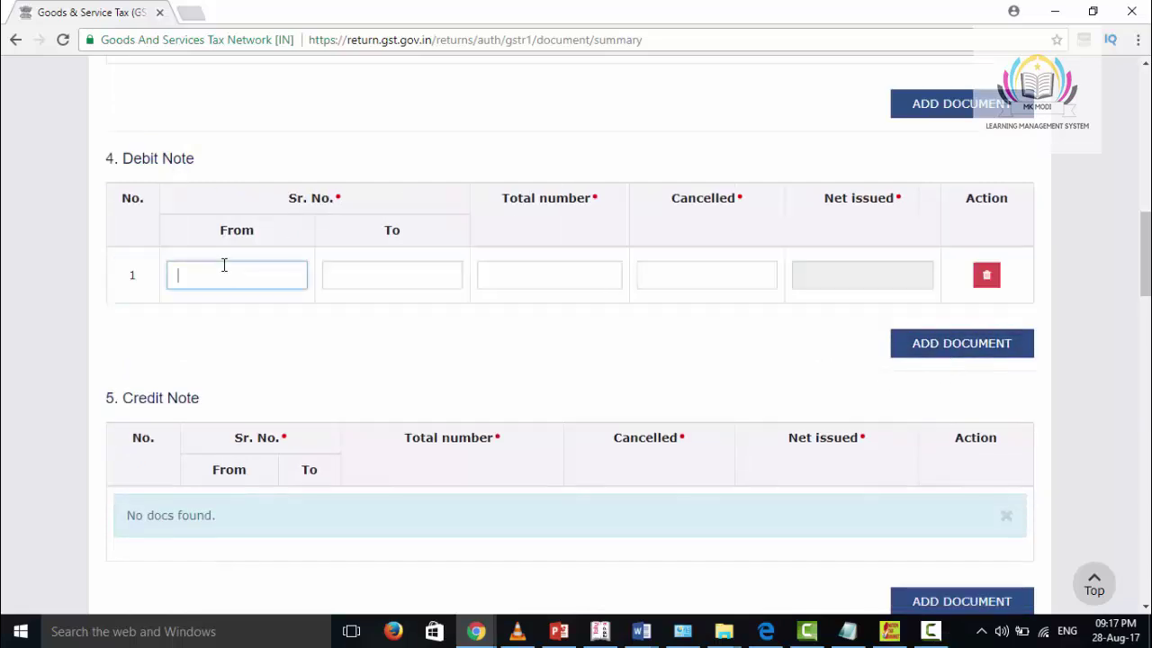
click(356, 271)
text(10)
click(537, 270)
text(1)
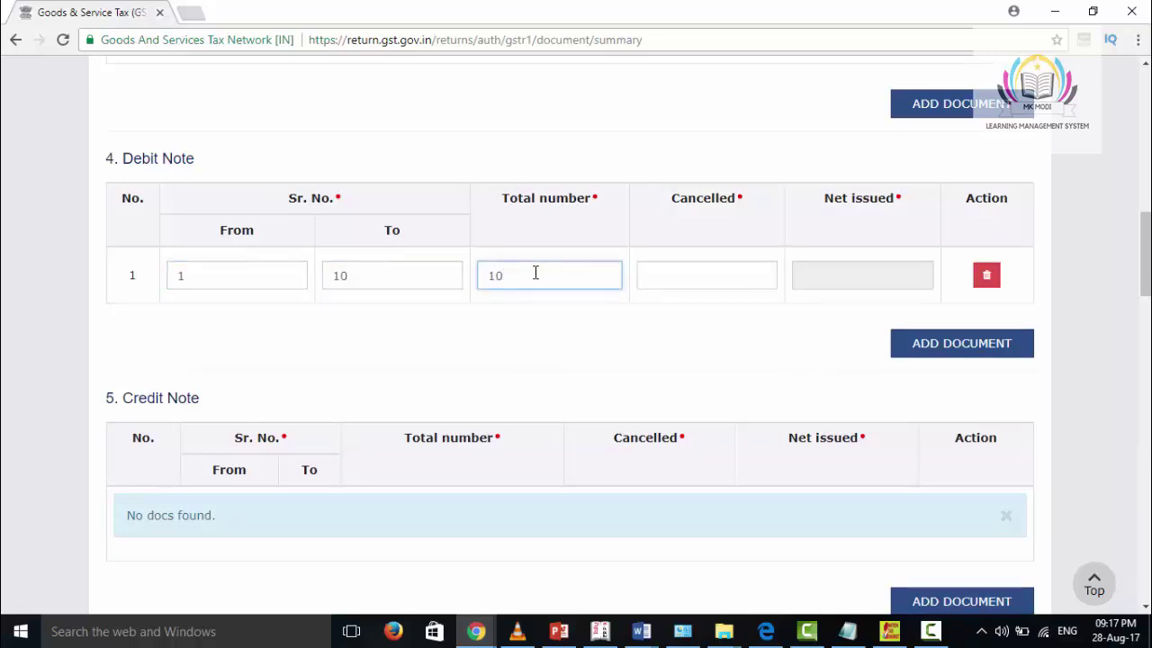
click(646, 270)
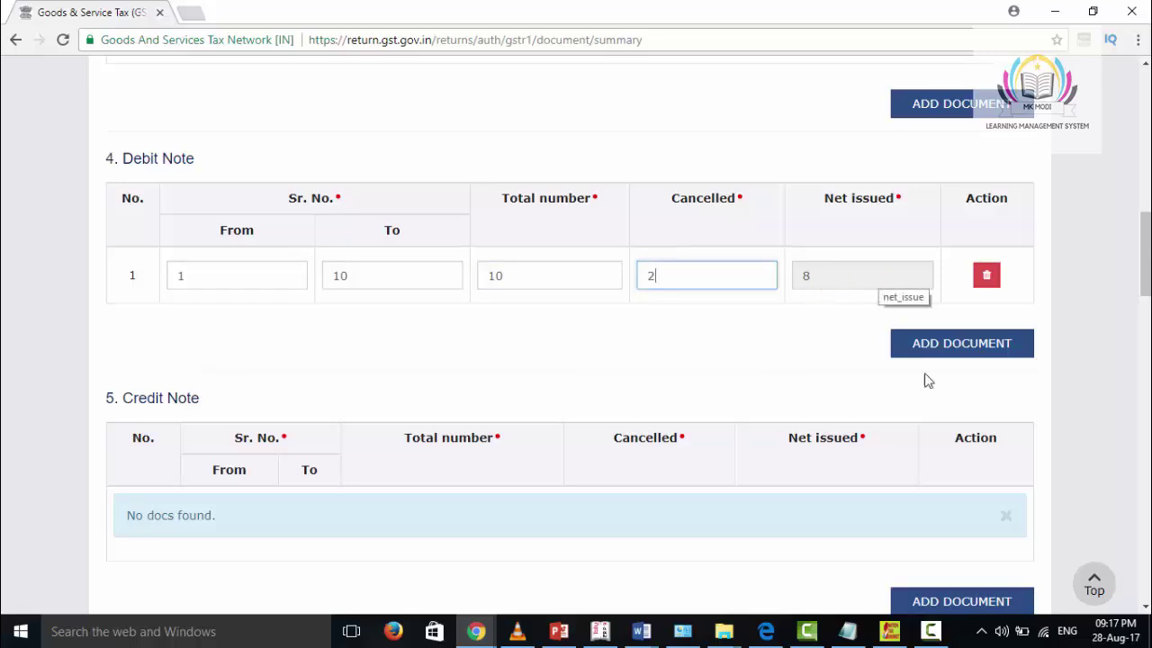
- Add a blank second row to the Debit Note table and delete both Debit Note rows, confirming each deletion
click(972, 356)
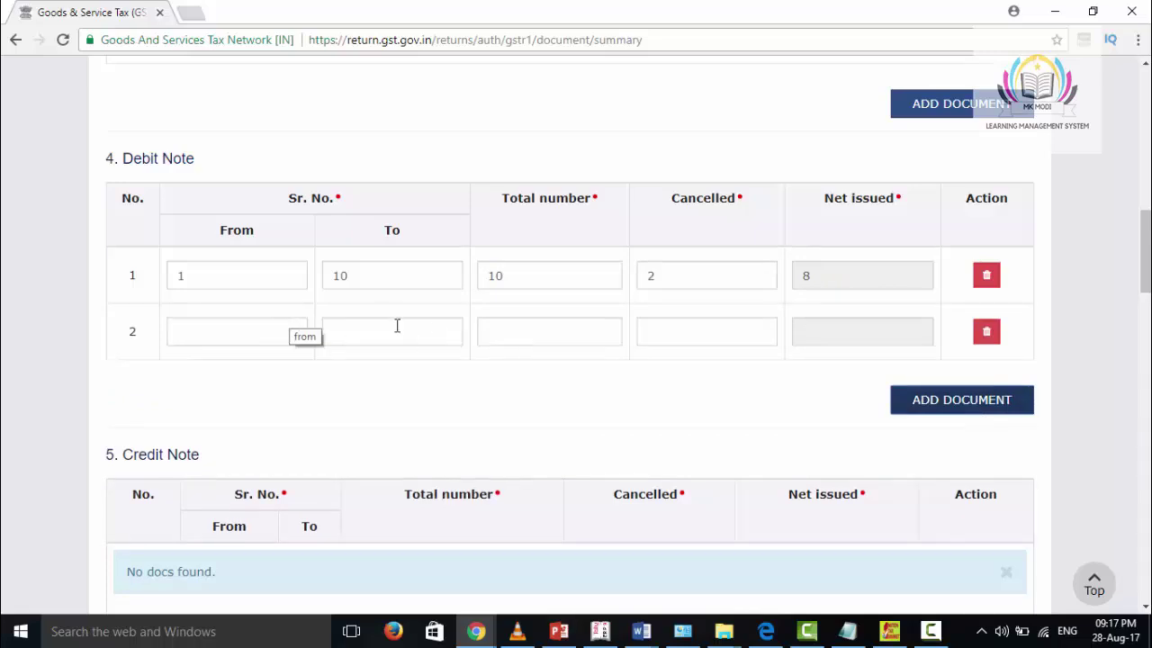
click(987, 333)
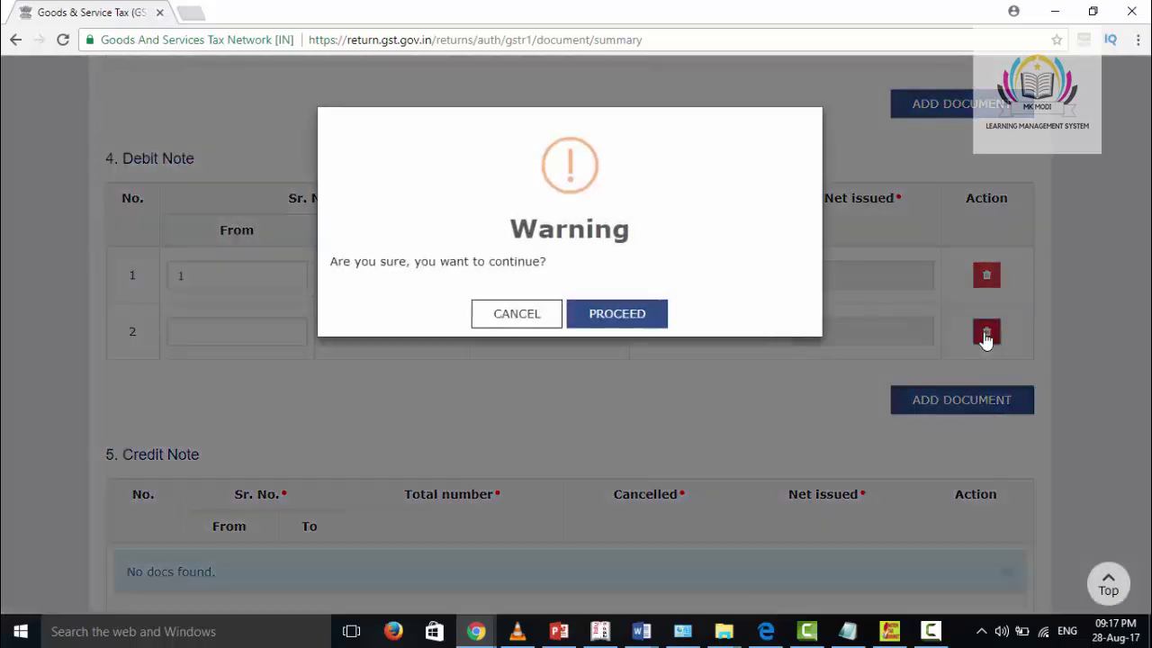
click(646, 317)
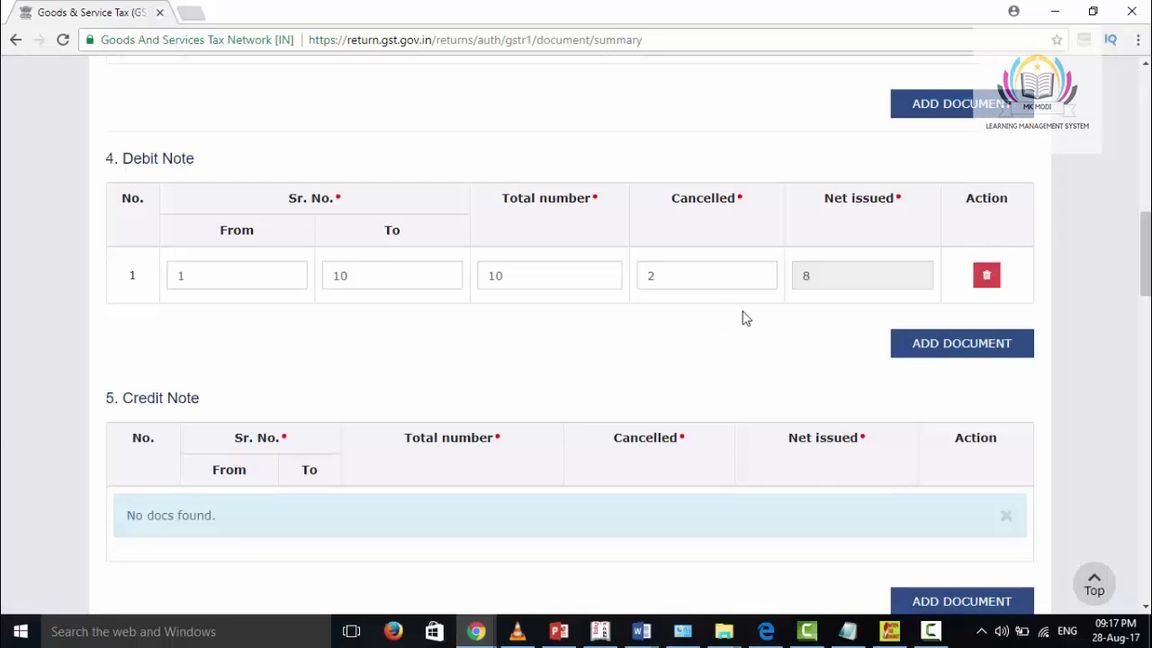
click(989, 281)
click(650, 315)
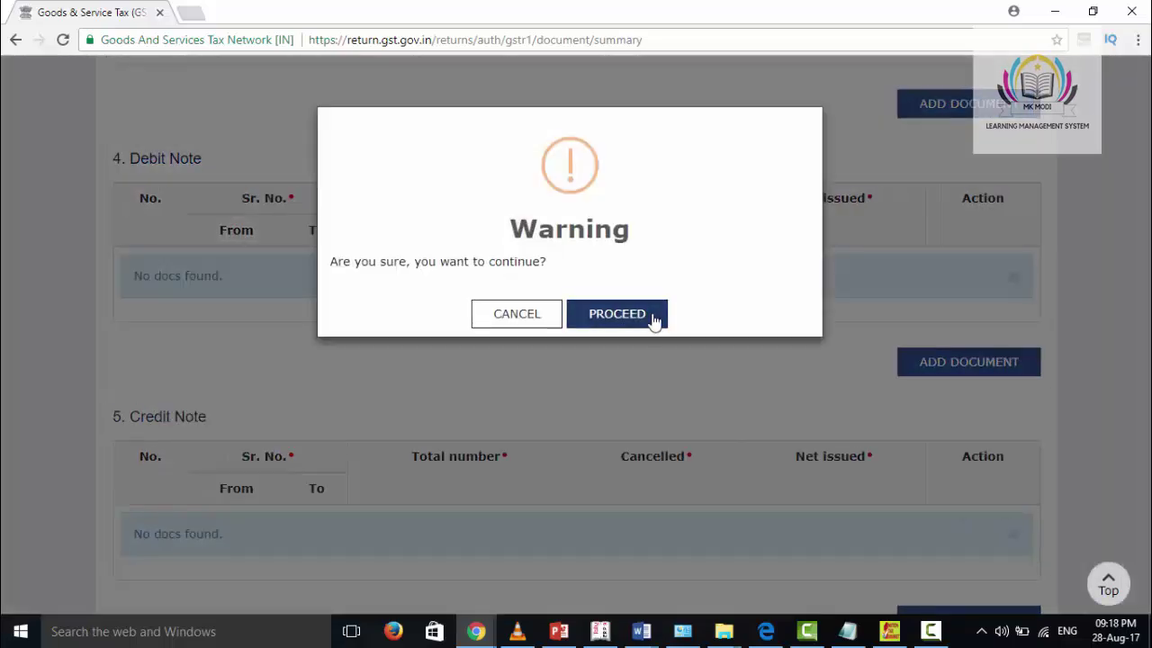
- Return to the GSTR-1 overview and review the section totals, the declaration and the submit and filing options
scroll(1116, 463, down, 3)
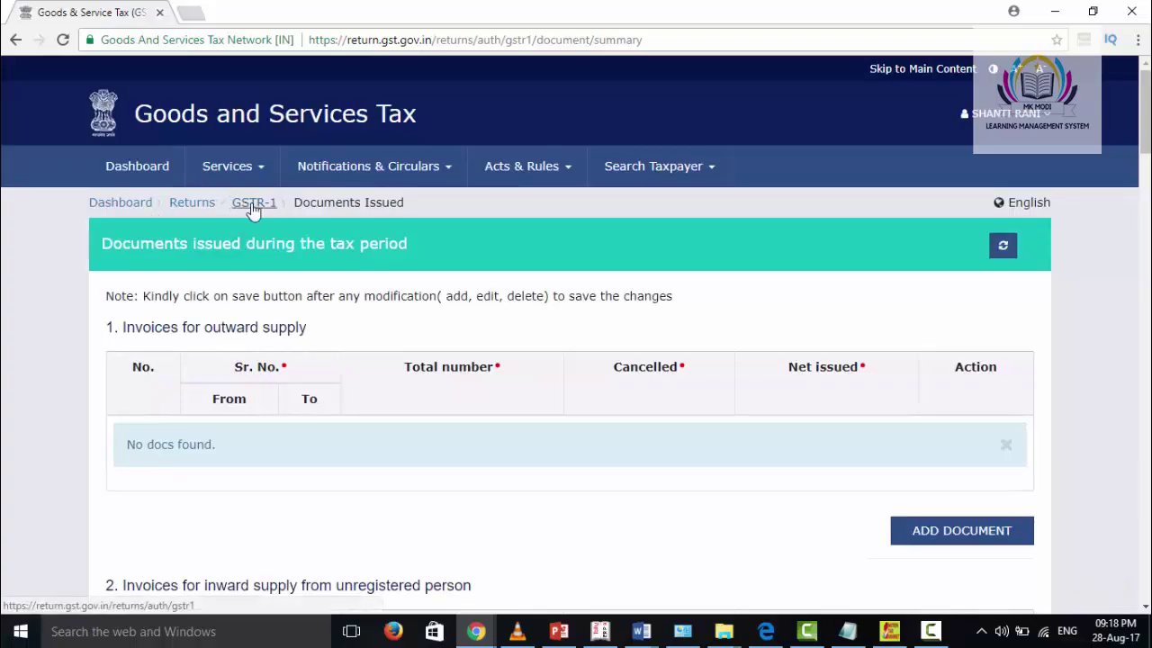
click(253, 204)
scroll(619, 402, down, 4)
scroll(619, 402, down, 8)
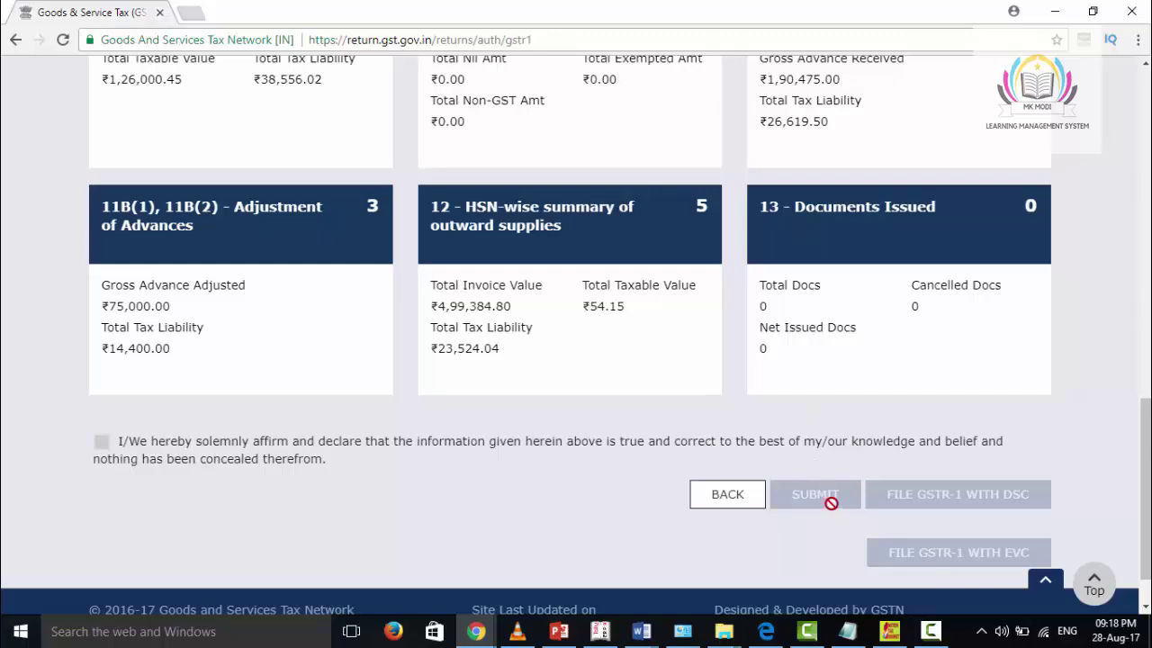
scroll(667, 399, up, 4)
scroll(667, 399, up, 8)
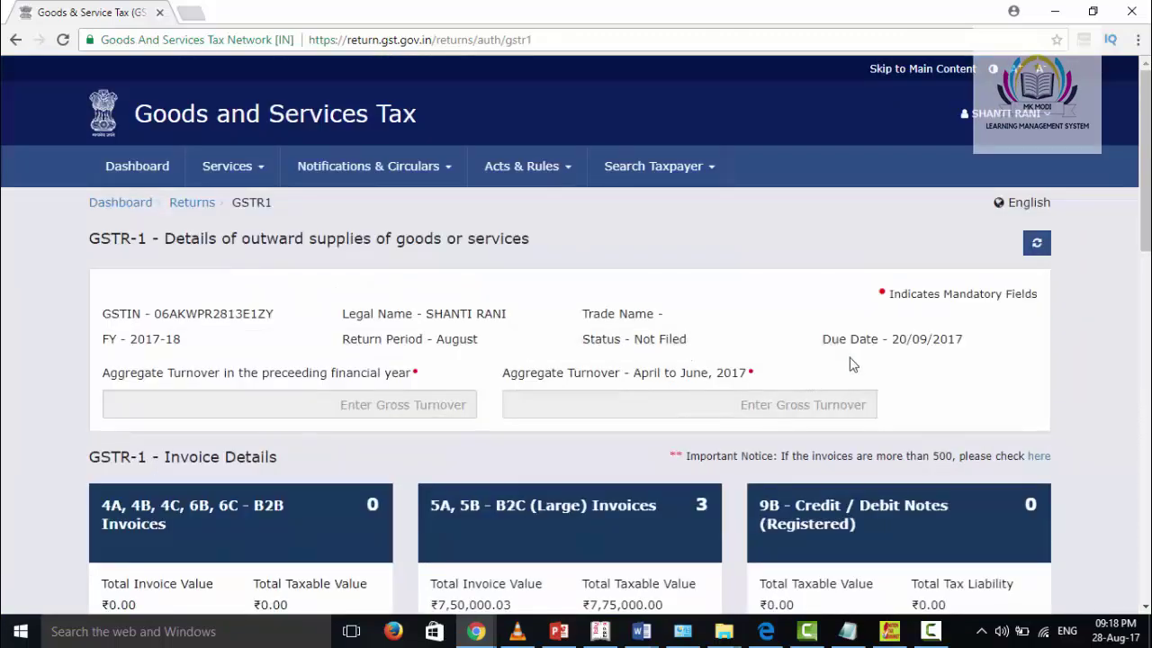
- Go back to the File Returns page and search for the returns of financial year 2017-18, period August
click(191, 206)
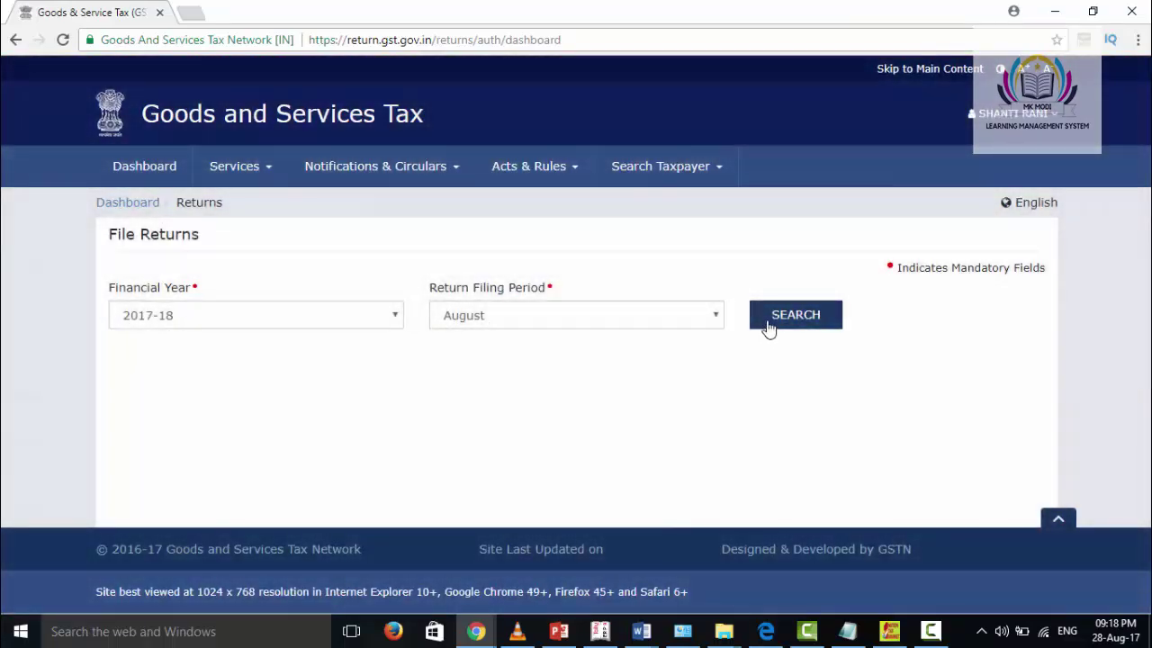
click(771, 326)
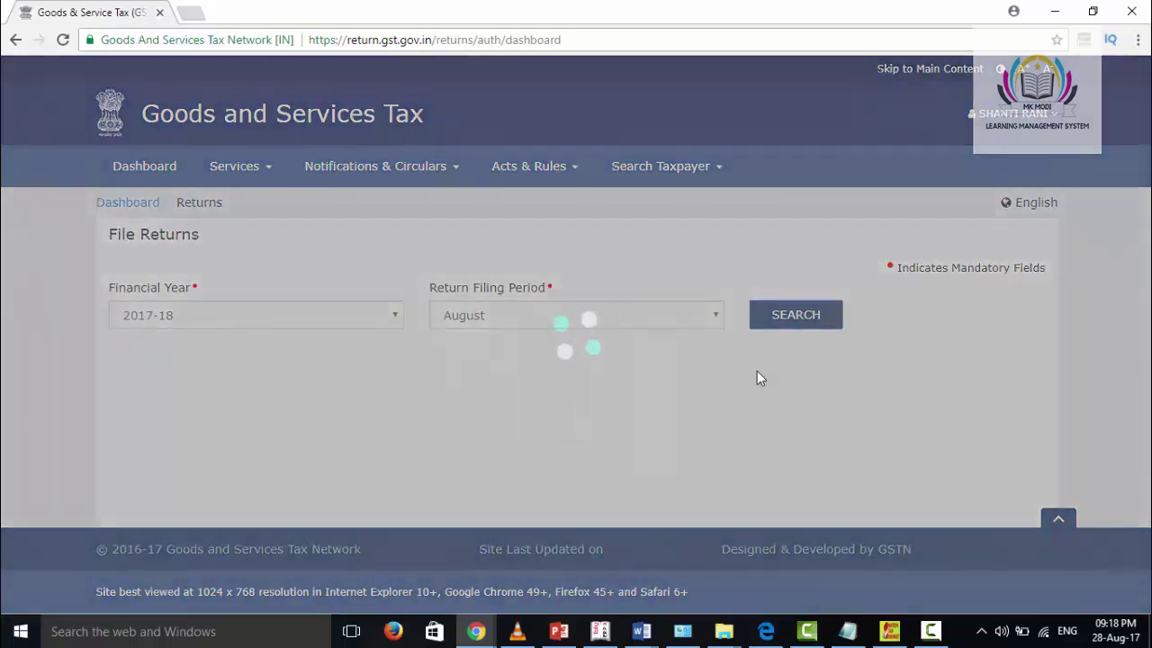
scroll(754, 372, down, 2)
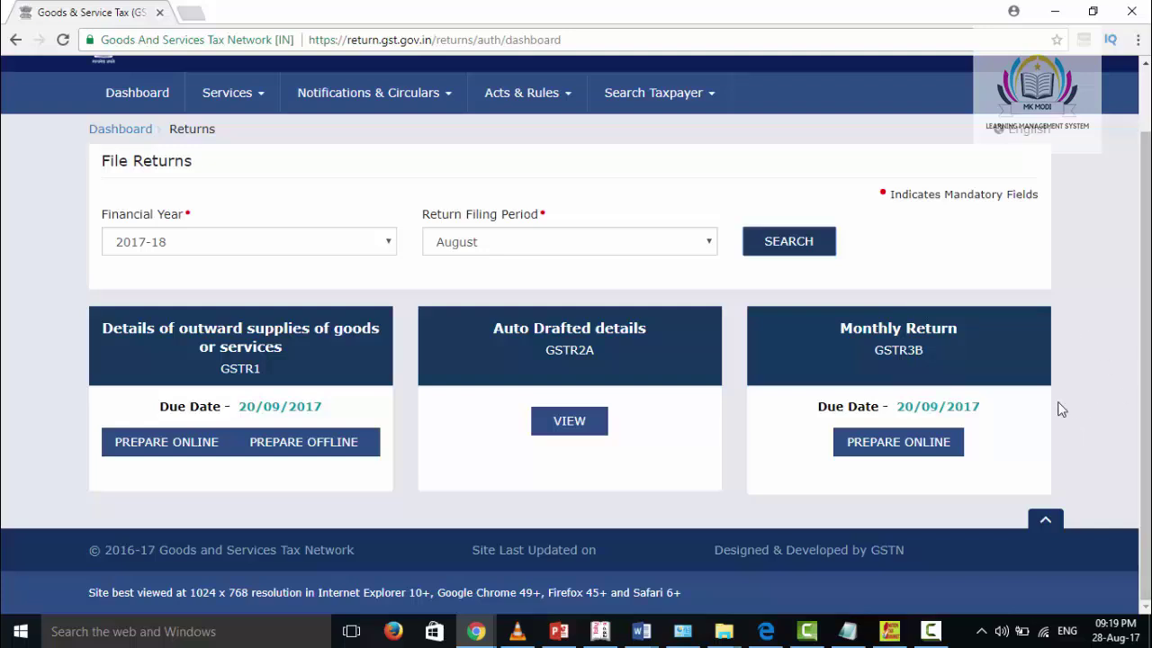
scroll(823, 274, up, 1)
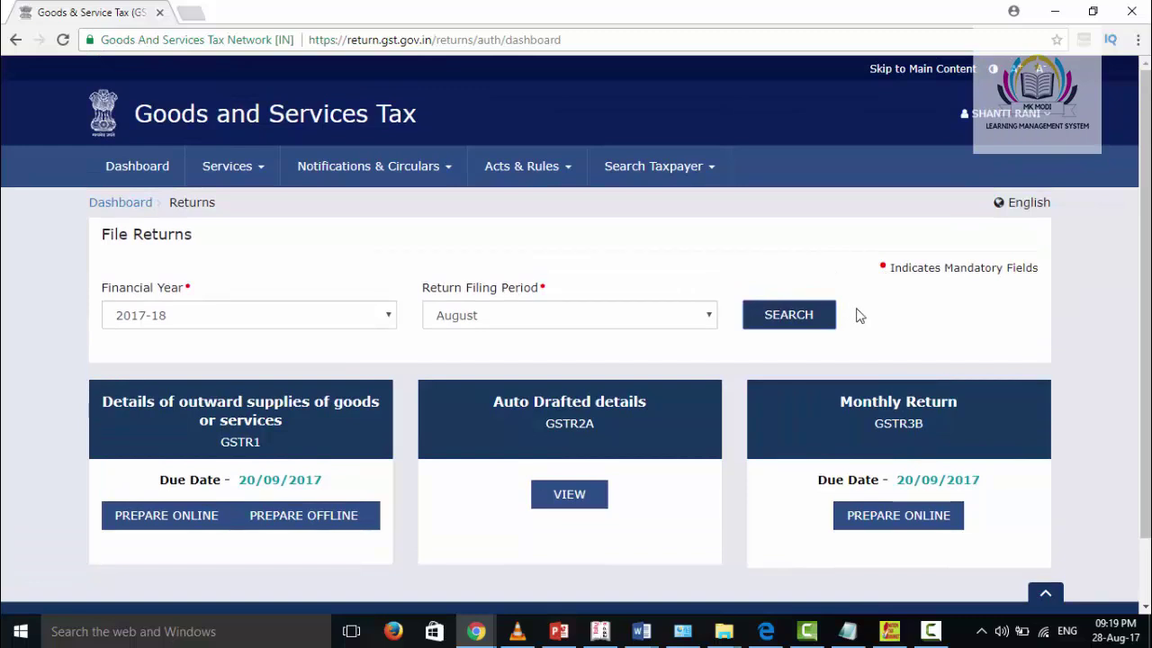